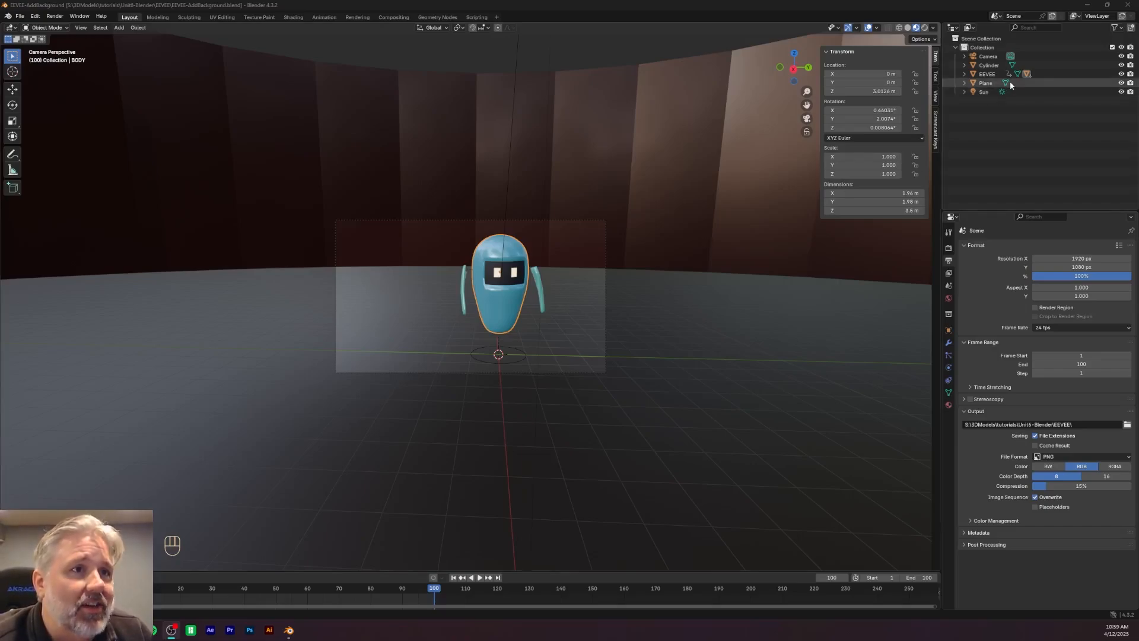
# Delete the existing camera from the scene
pyautogui.click(1056, 57)
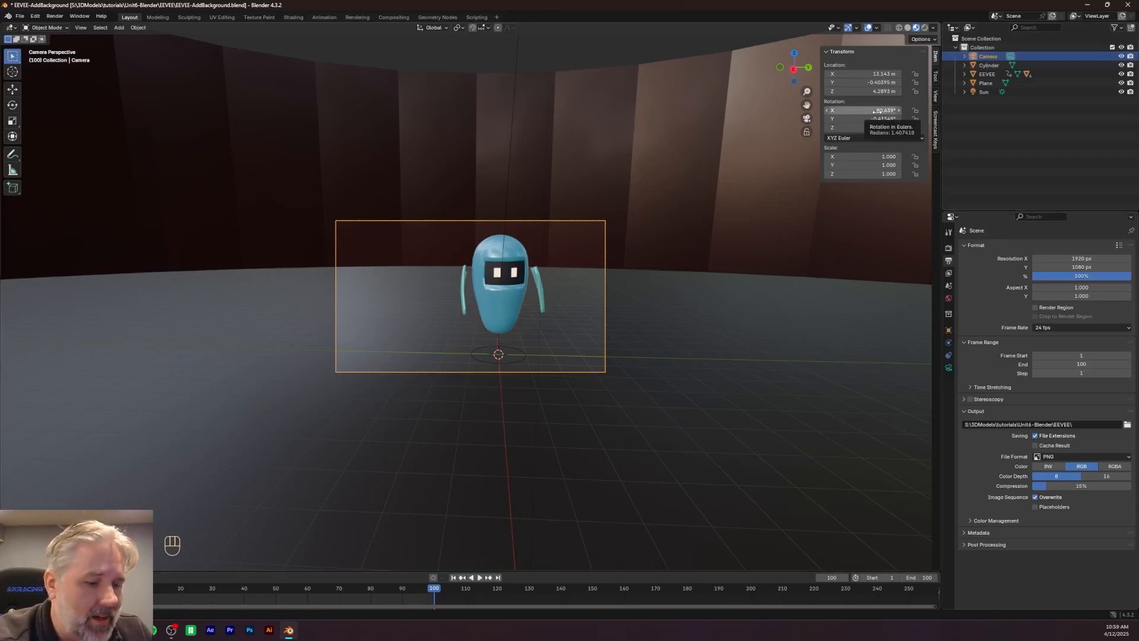
pyautogui.press('Delete')
pyautogui.press('KP_0')
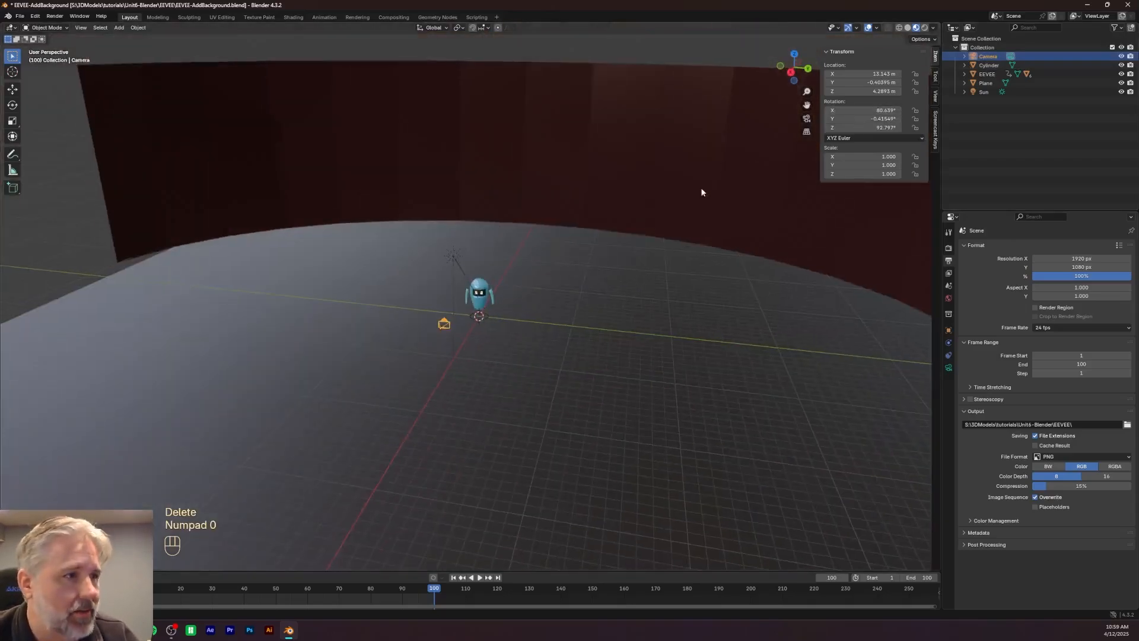
pyautogui.press('Delete')
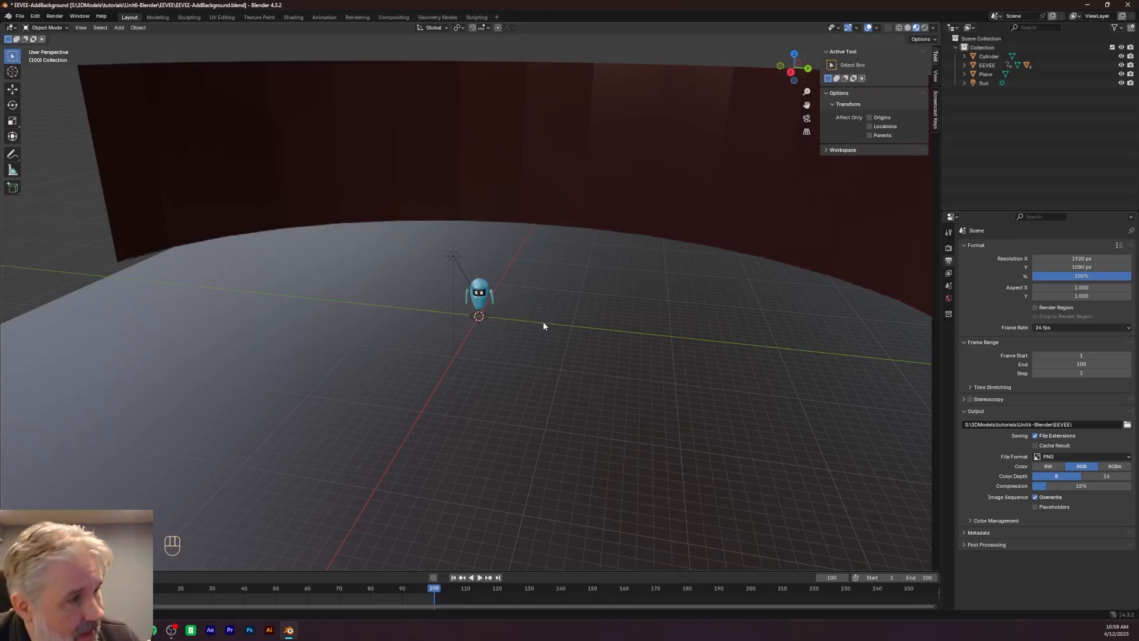
# Add a Bézier circle around the robot at the world origin and scale it up to about 28 m across
pyautogui.scroll(5, 543, 321)
pyautogui.scroll(-1, 536, 322)
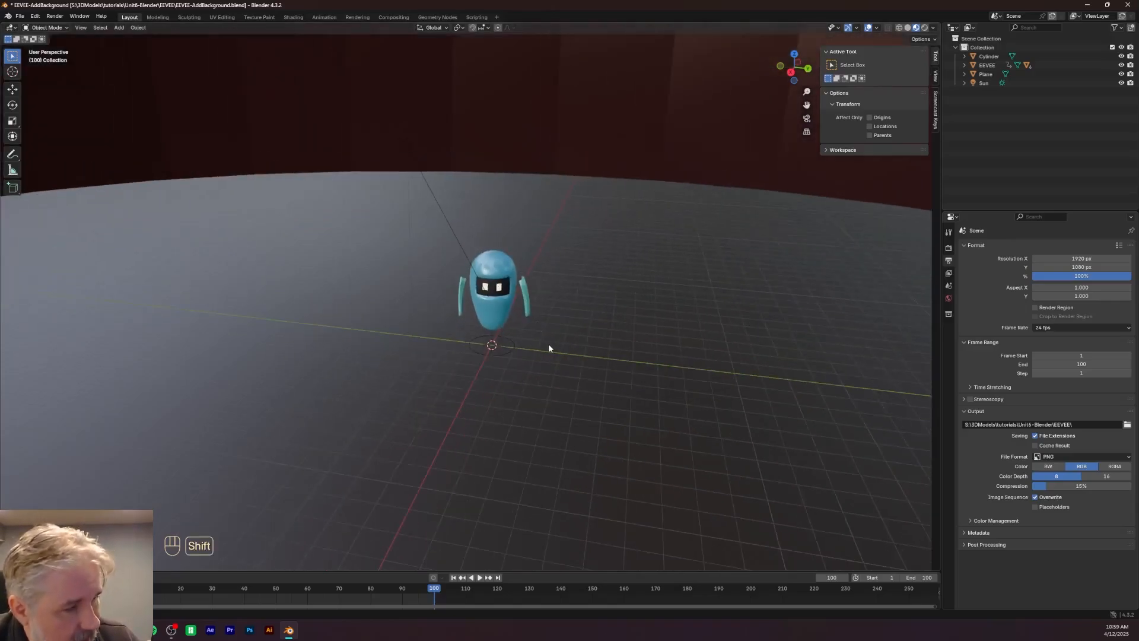
pyautogui.hotkey('shift', 'a')
pyautogui.moveTo(548, 344)
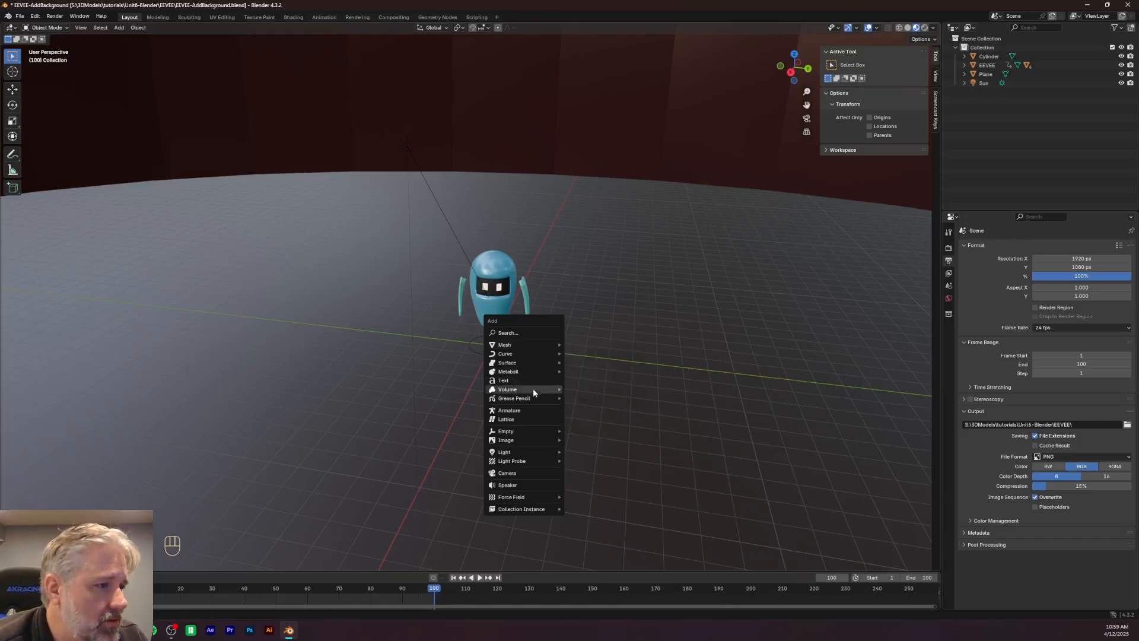
pyautogui.moveTo(522, 400)
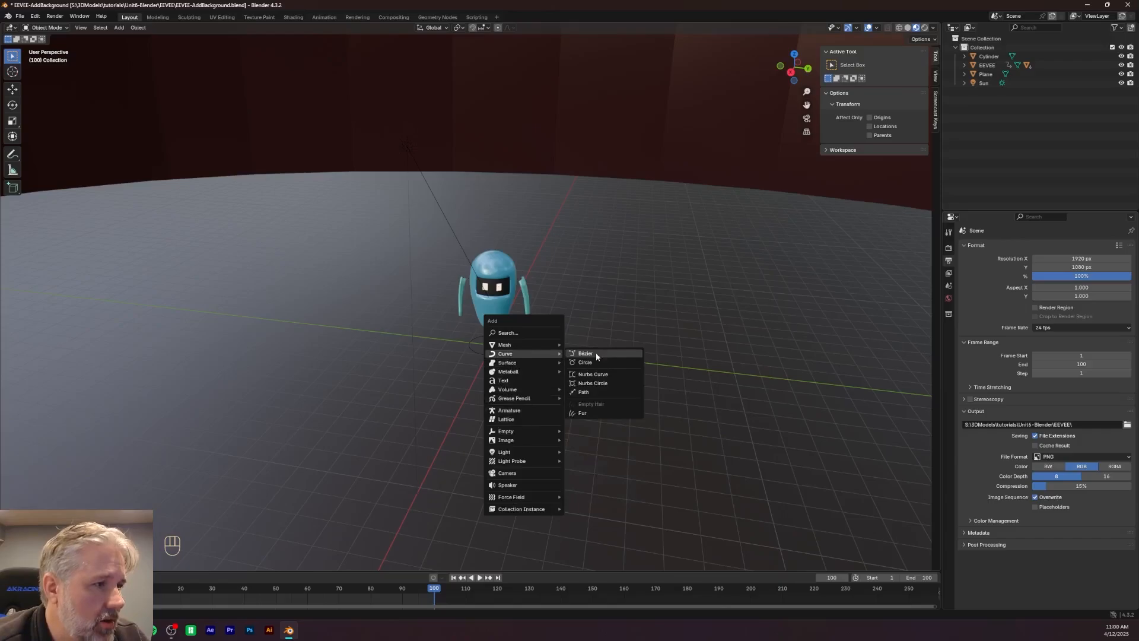
pyautogui.click(595, 363)
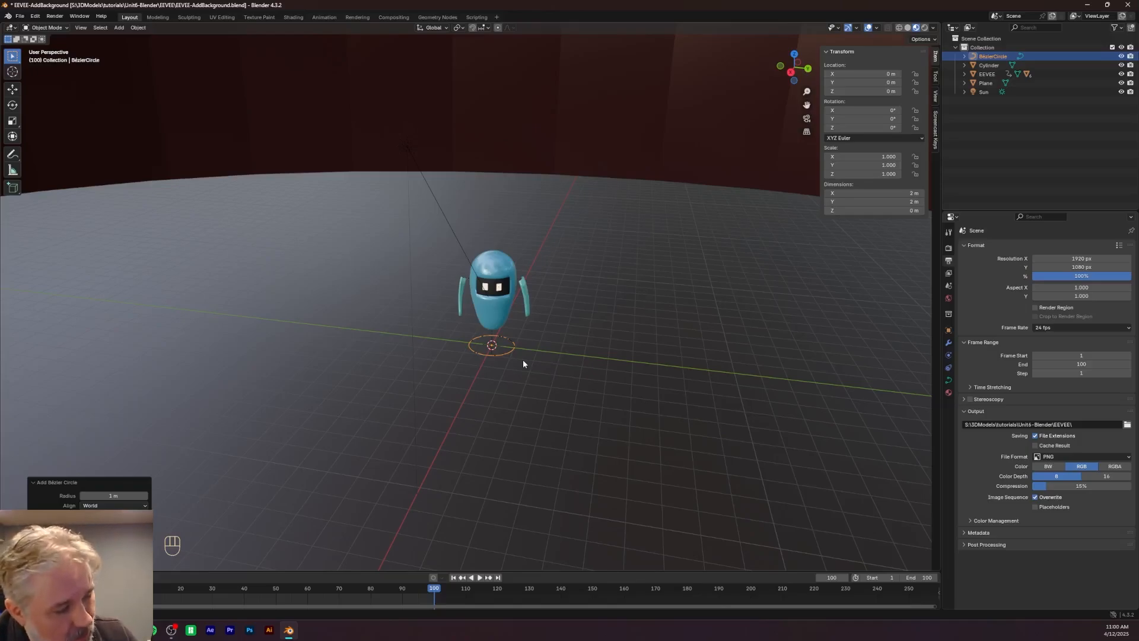
pyautogui.press('s')
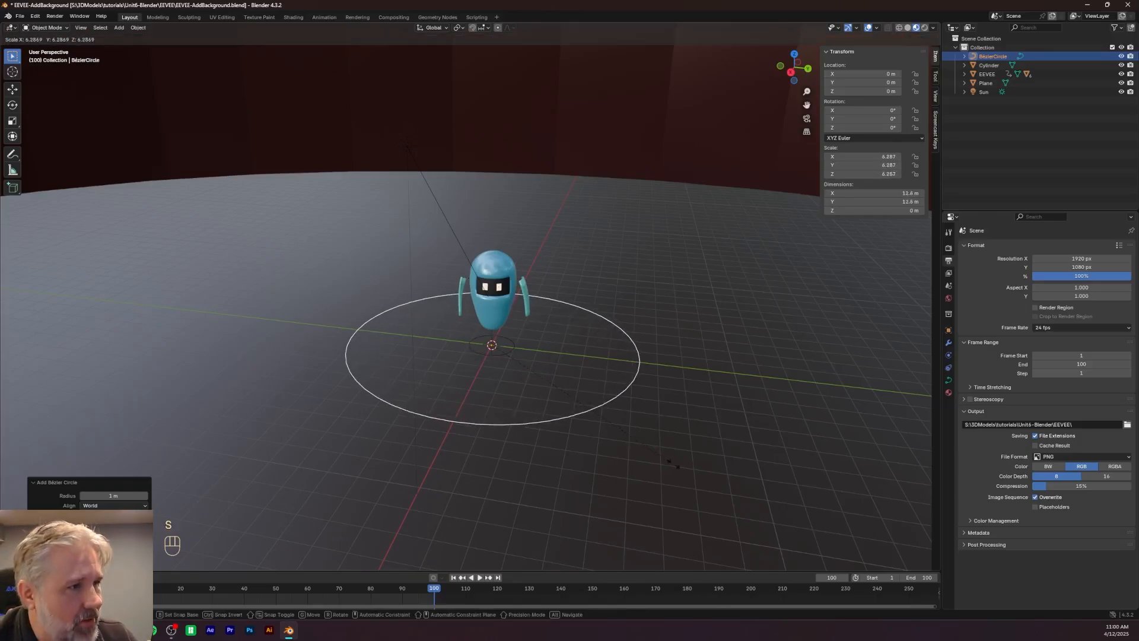
pyautogui.click(840, 2)
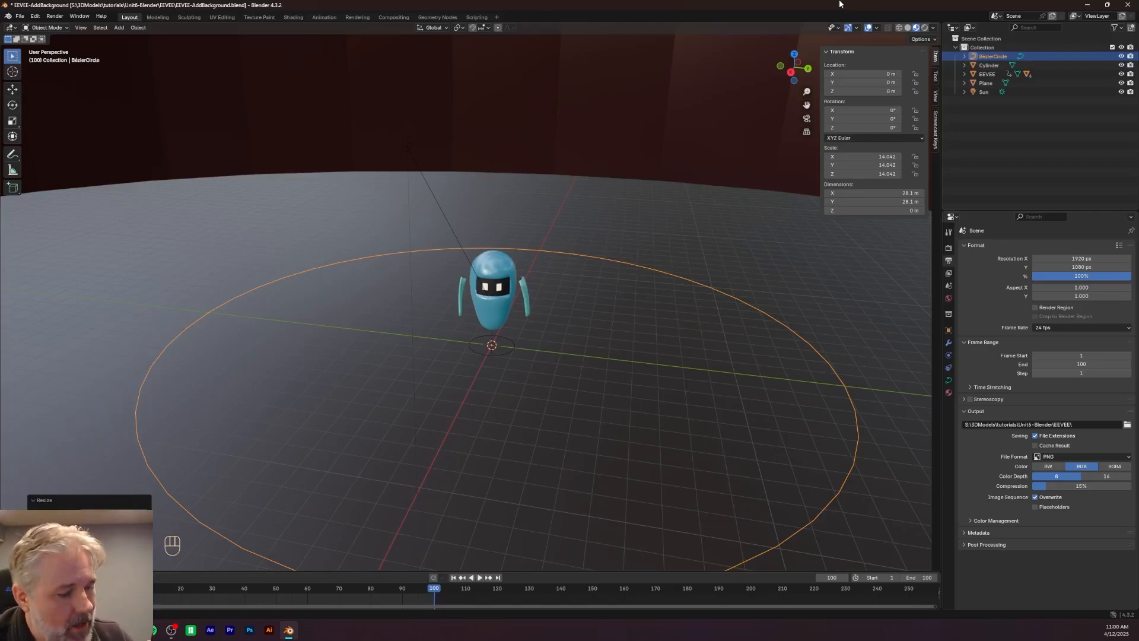
# Raise the Bézier circle about 2 m along the Z axis, level with the robot's body
pyautogui.press('g')
pyautogui.press('z')
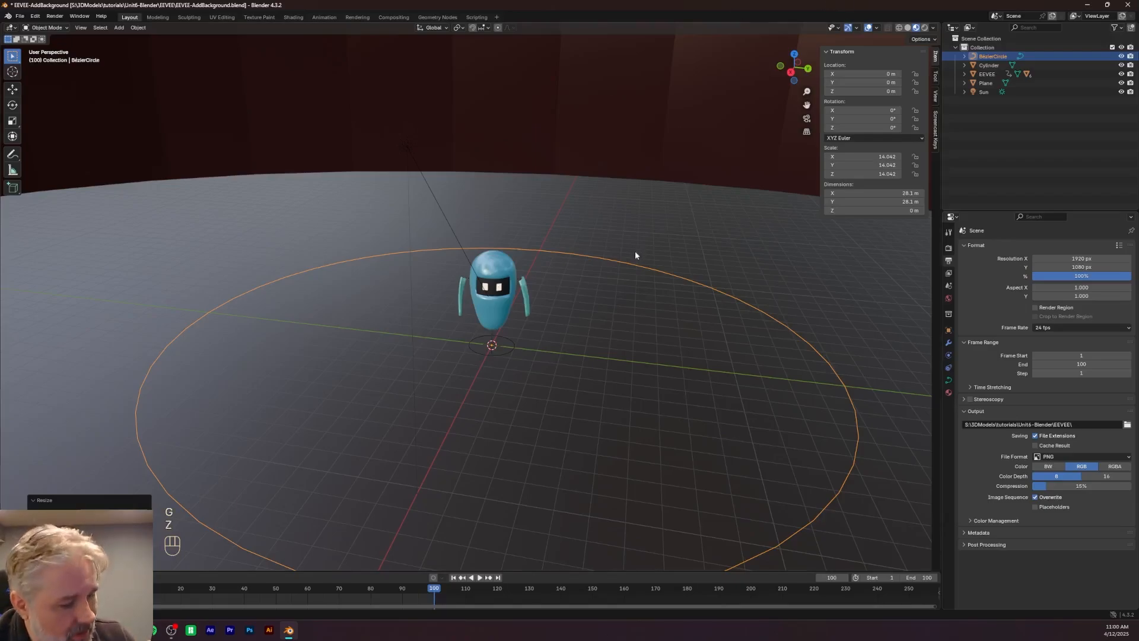
pyautogui.press('g')
pyautogui.press('z')
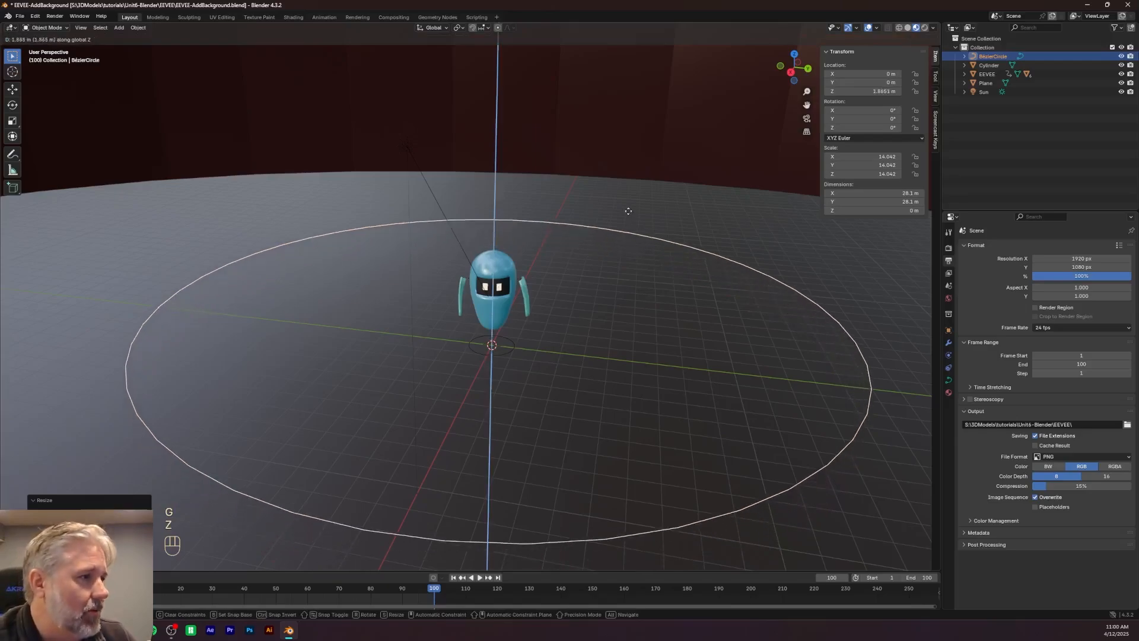
pyautogui.click(628, 212)
pyautogui.moveTo(574, 282)
pyautogui.mouseDown(button='middle')
pyautogui.moveTo(579, 258)
pyautogui.moveTo(575, 278)
pyautogui.mouseUp(button='middle')
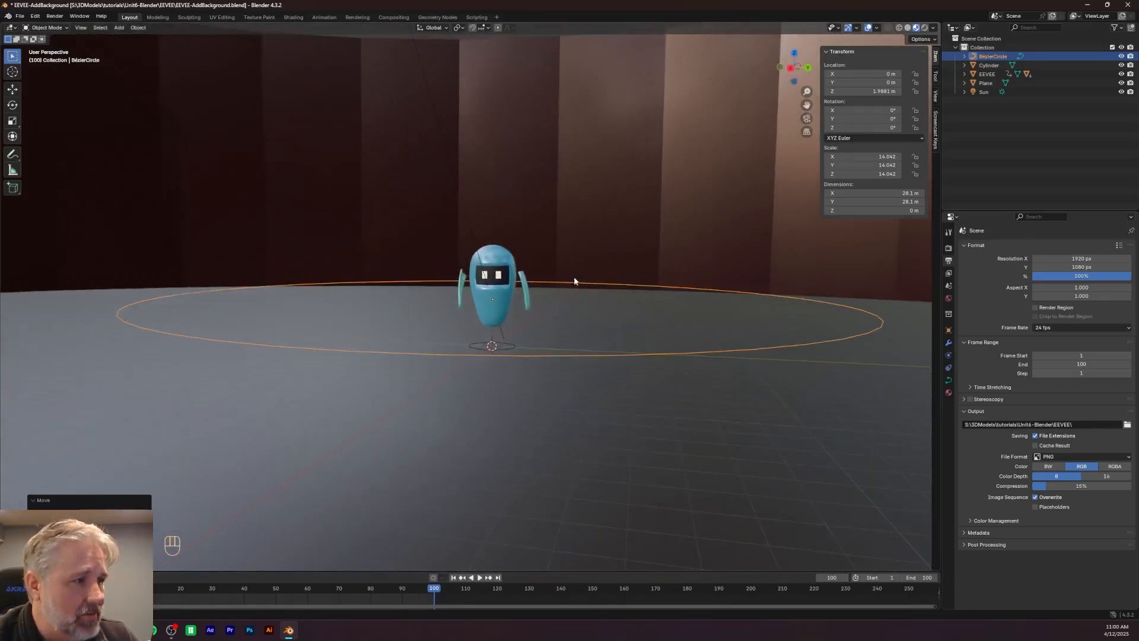
# Add a new camera at the world origin
pyautogui.click(597, 335)
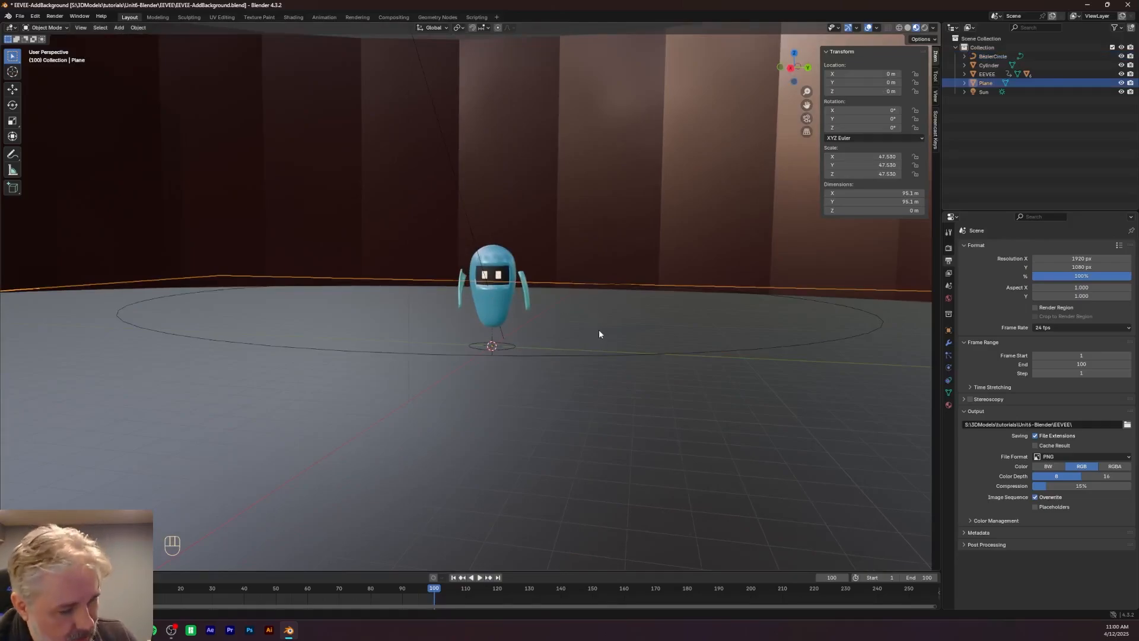
pyautogui.hotkey('shift', 'a')
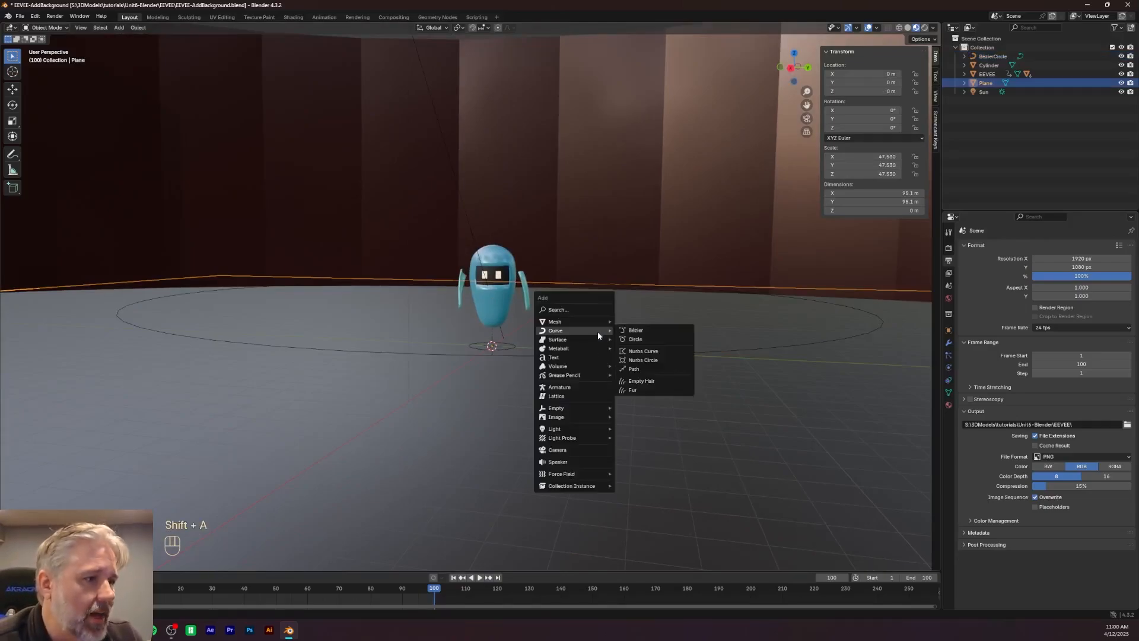
pyautogui.click(579, 452)
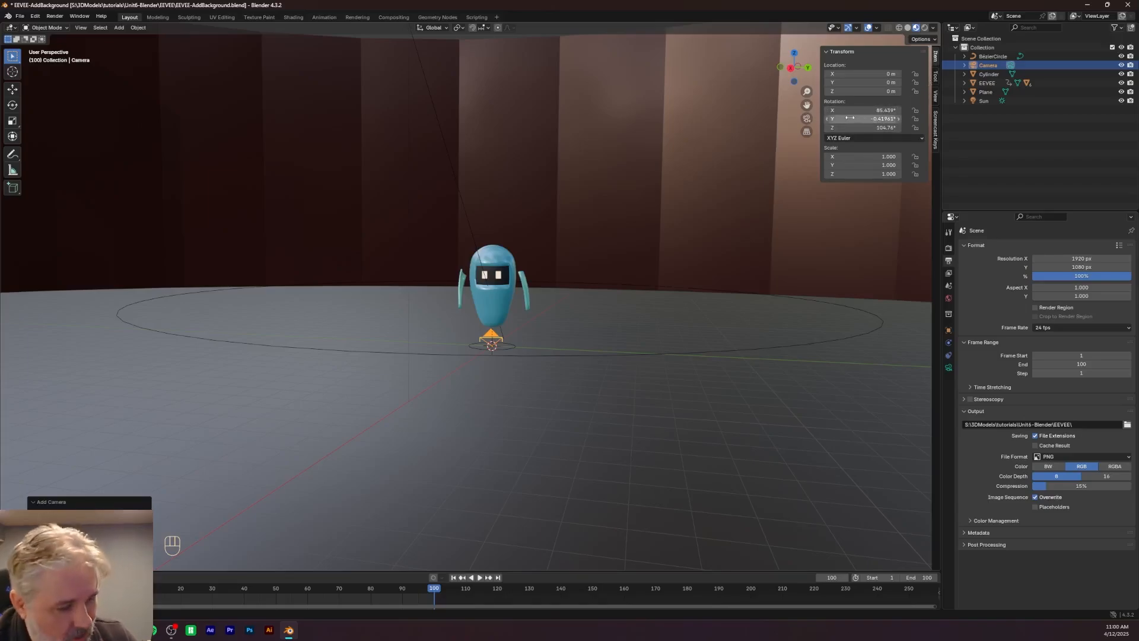
pyautogui.press('n')
pyautogui.press('n')
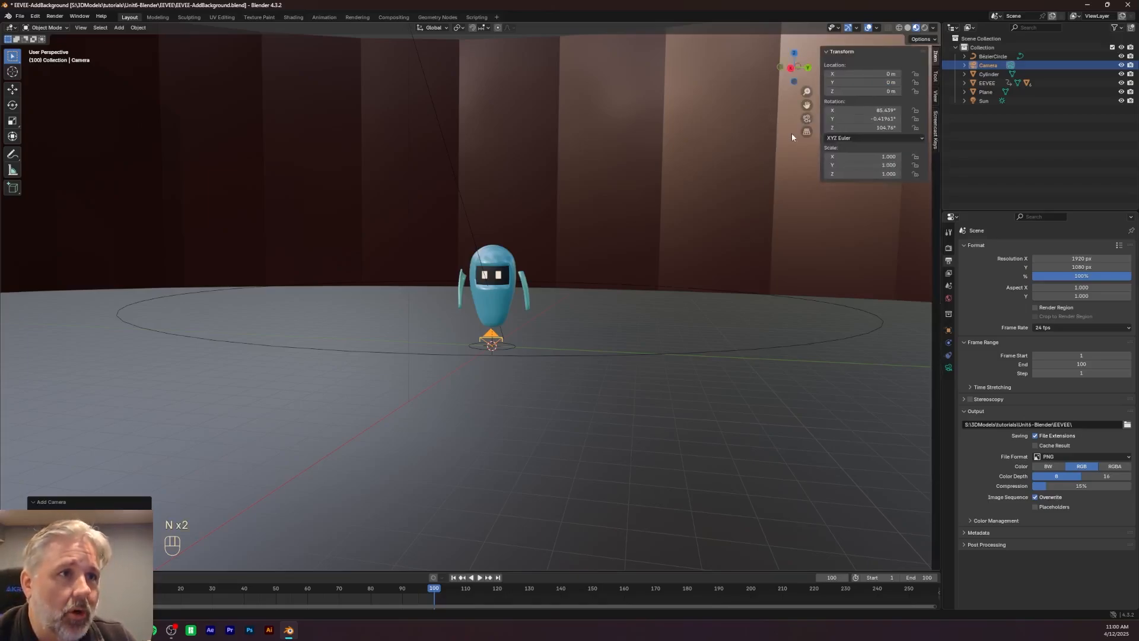
# Set the new camera's X, Y and Z rotation to 0°
pyautogui.click(884, 111)
pyautogui.write('0')
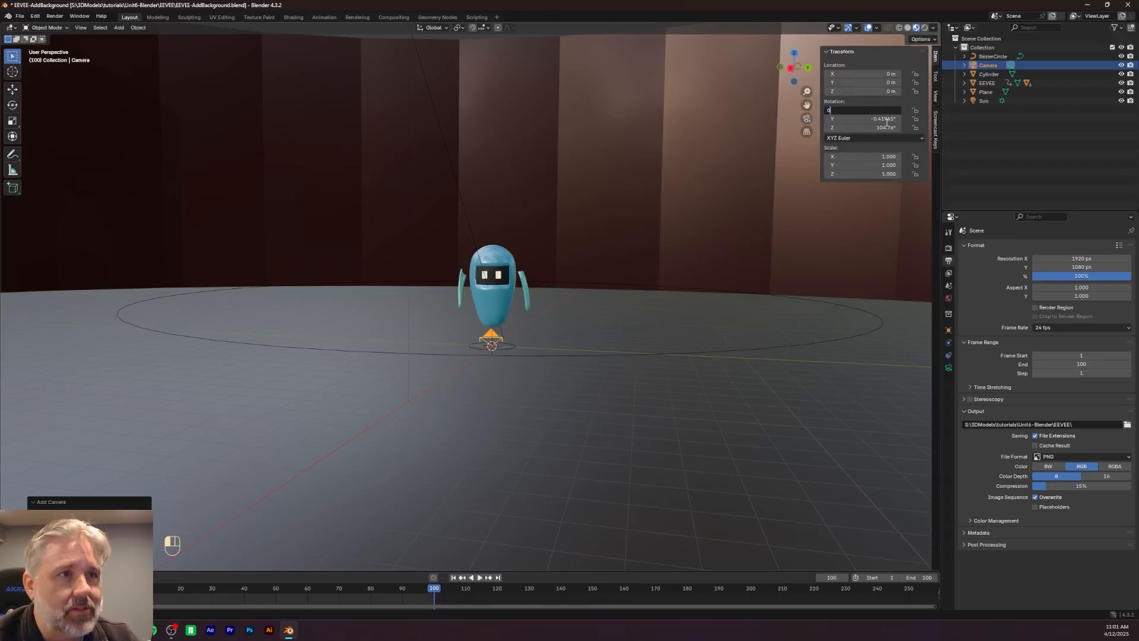
pyautogui.press('Return')
pyautogui.click(886, 119)
pyautogui.write('0')
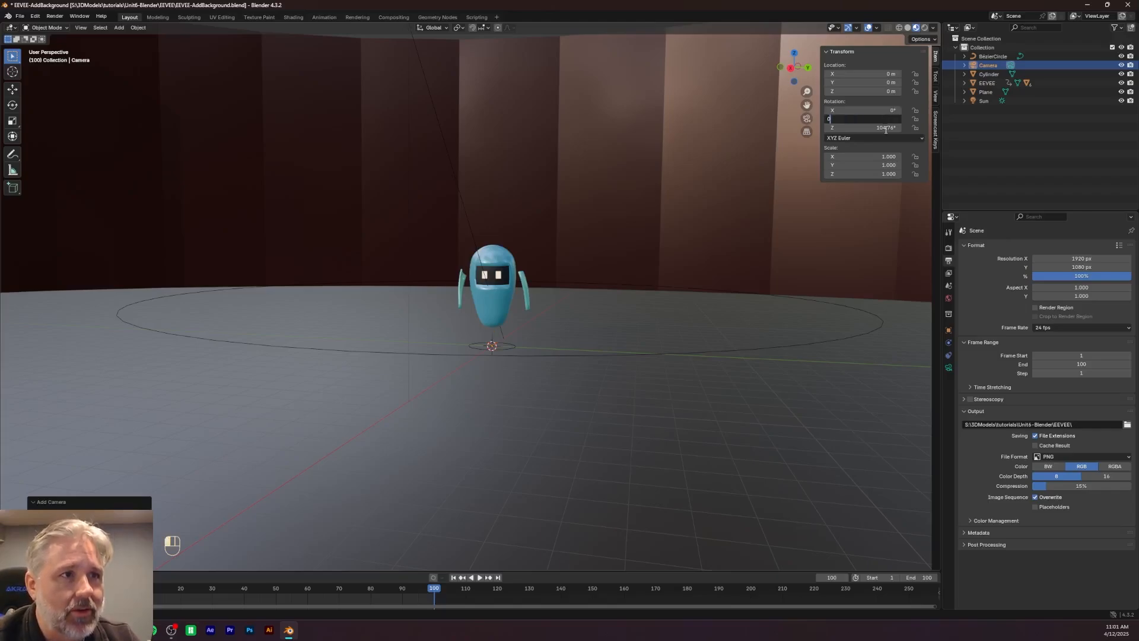
pyautogui.press('Return')
pyautogui.click(886, 127)
pyautogui.write('0')
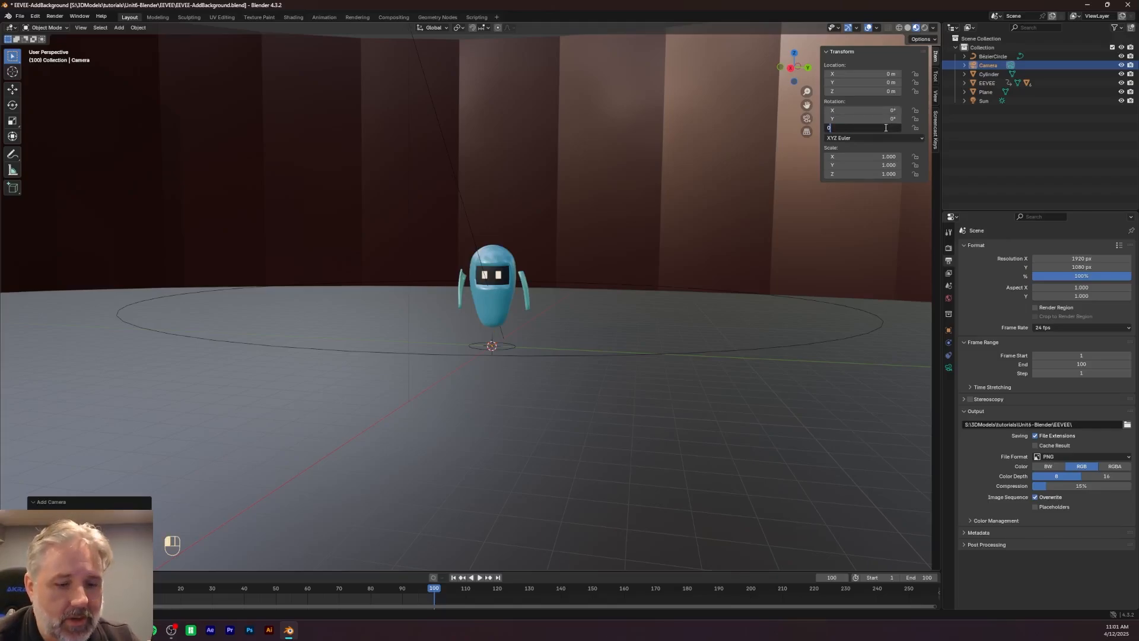
pyautogui.press('Return')
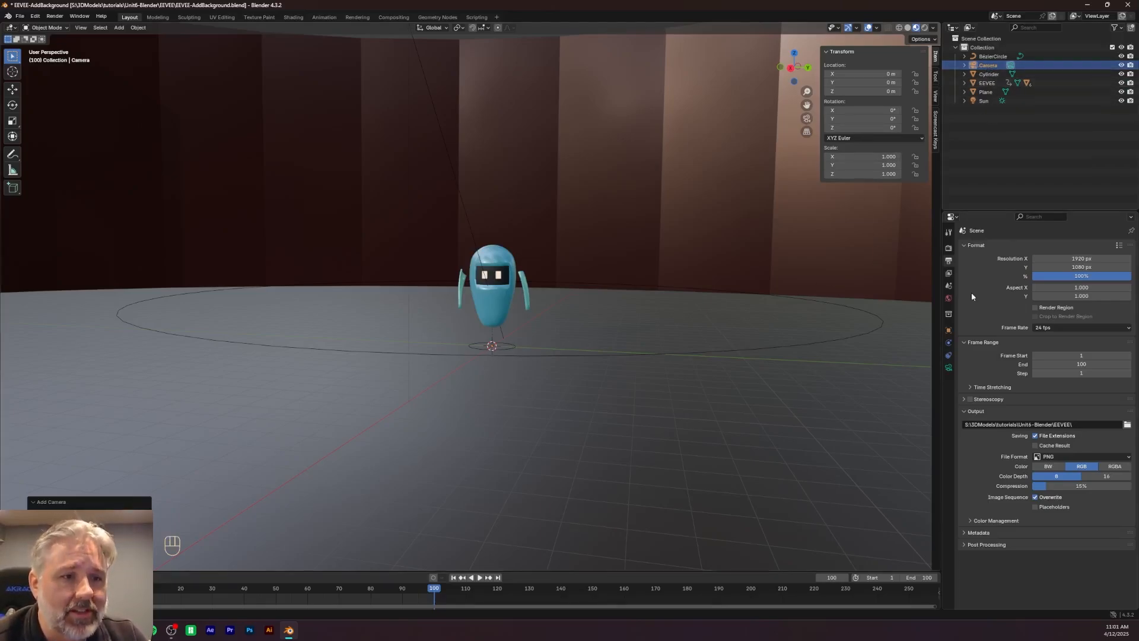
# Add a Follow Path constraint to the camera with BézierCircle as its target
pyautogui.click(948, 356)
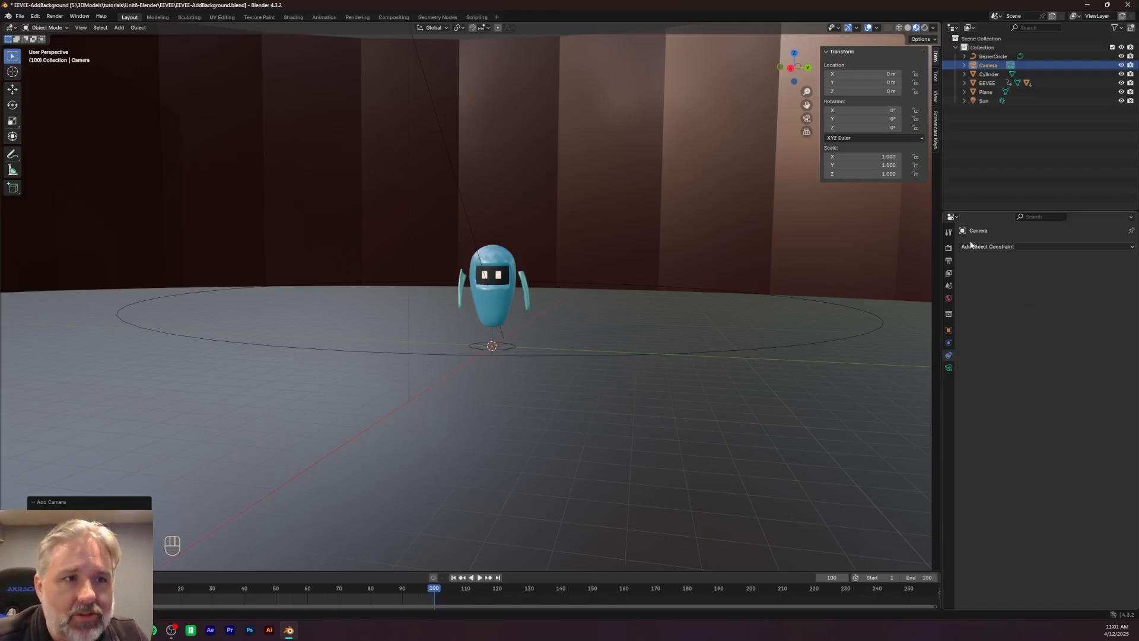
pyautogui.click(995, 248)
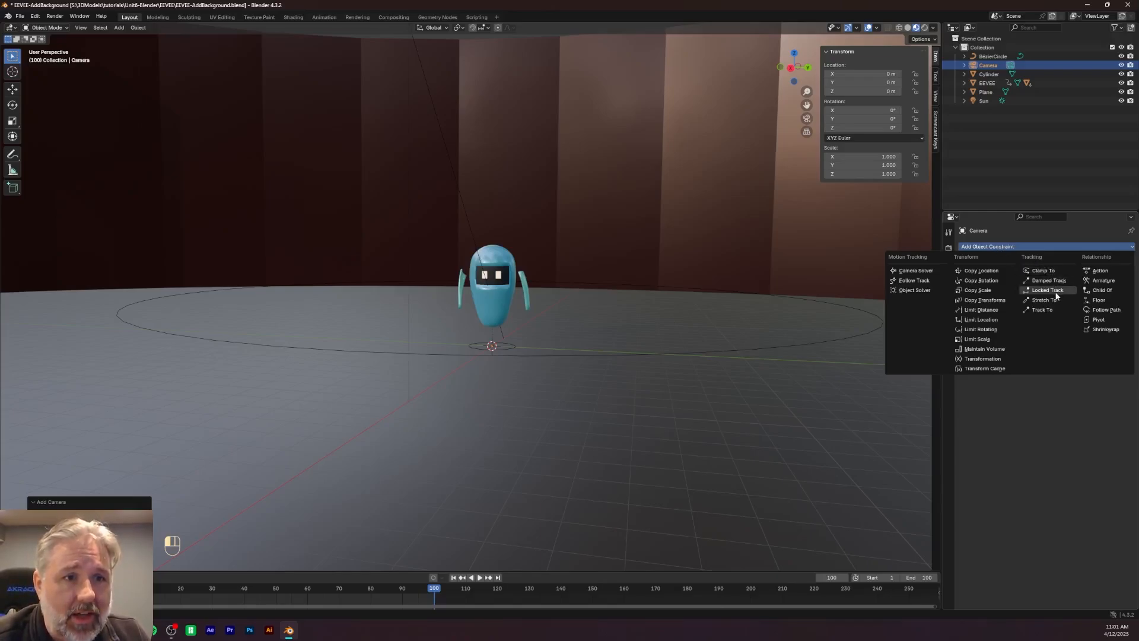
pyautogui.click(1097, 311)
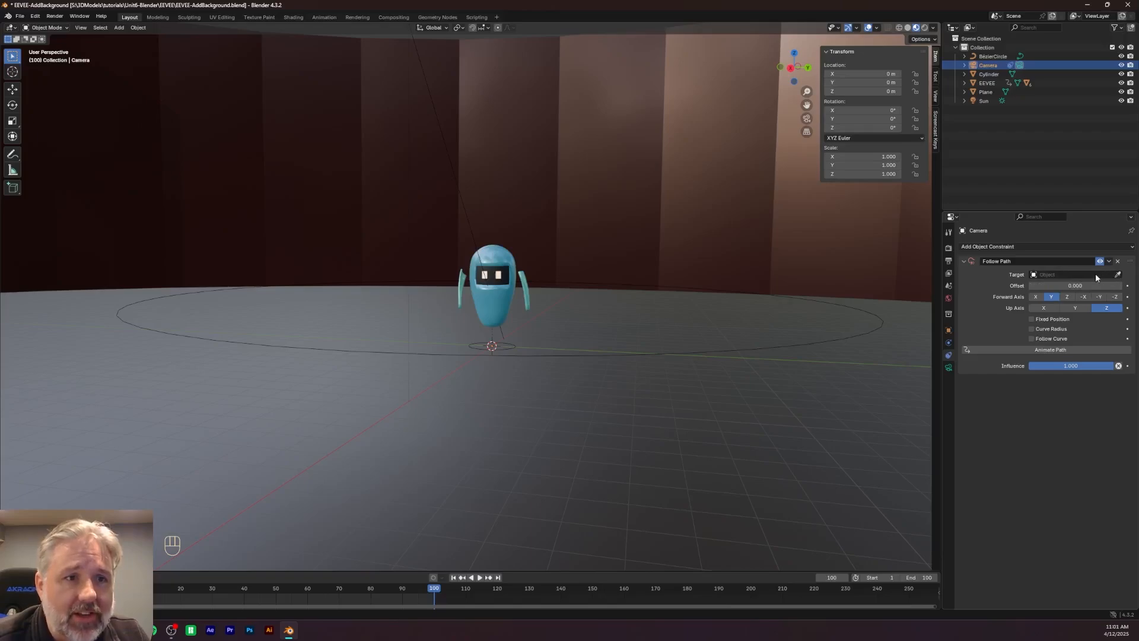
pyautogui.click(1118, 275)
pyautogui.click(1073, 275)
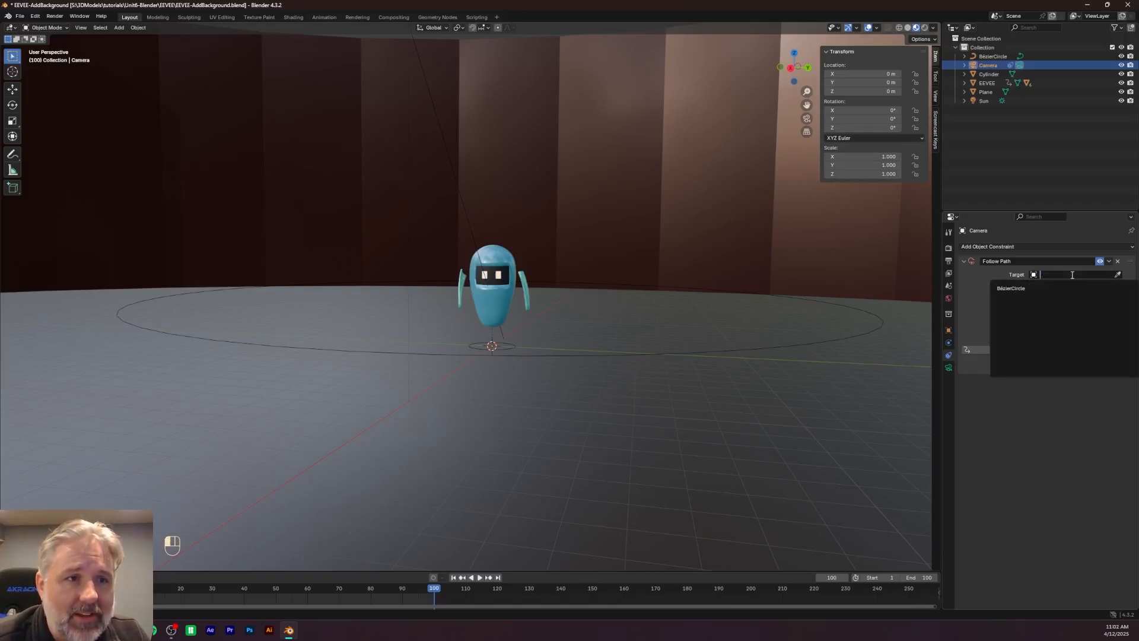
pyautogui.click(1005, 289)
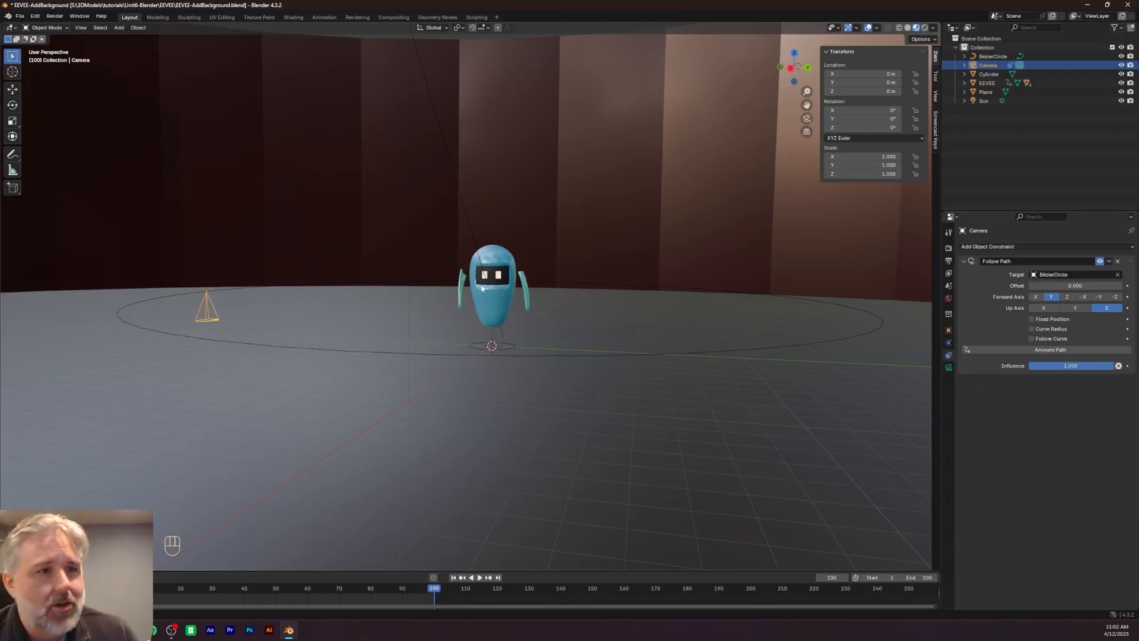
# Add a Track To constraint to the camera with BODY.face as its target
pyautogui.click(1021, 248)
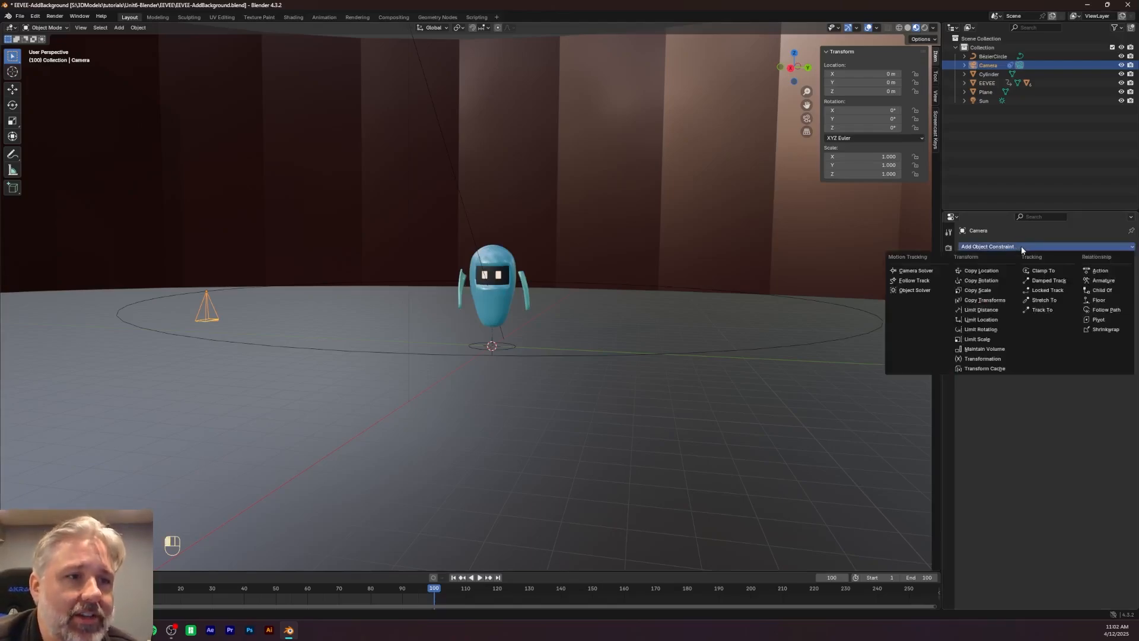
pyautogui.click(1042, 309)
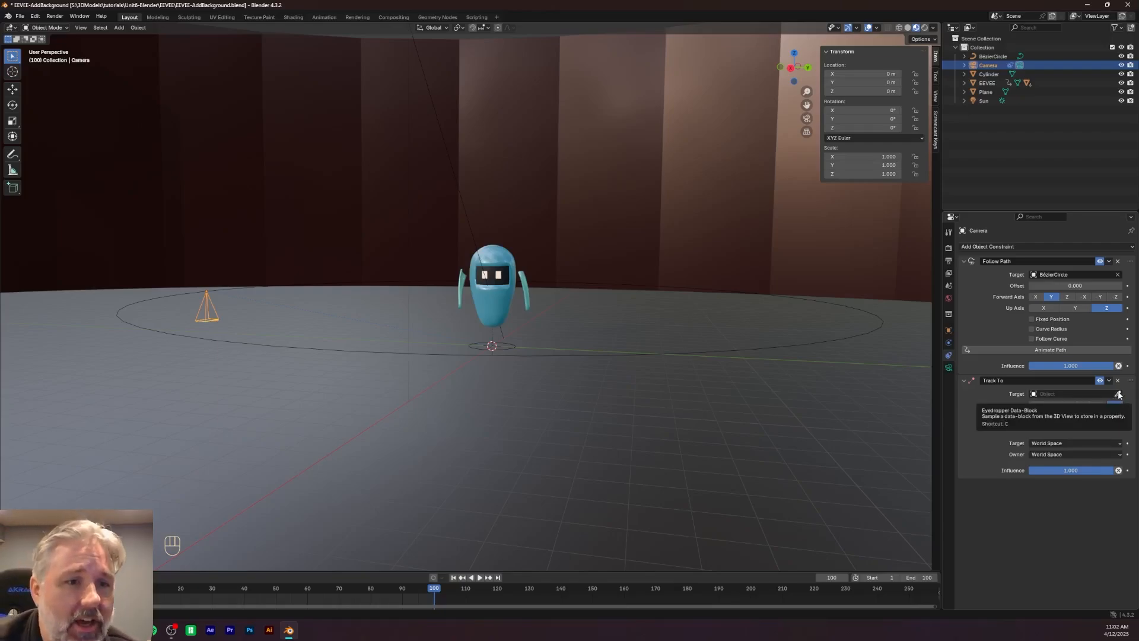
pyautogui.click(1056, 394)
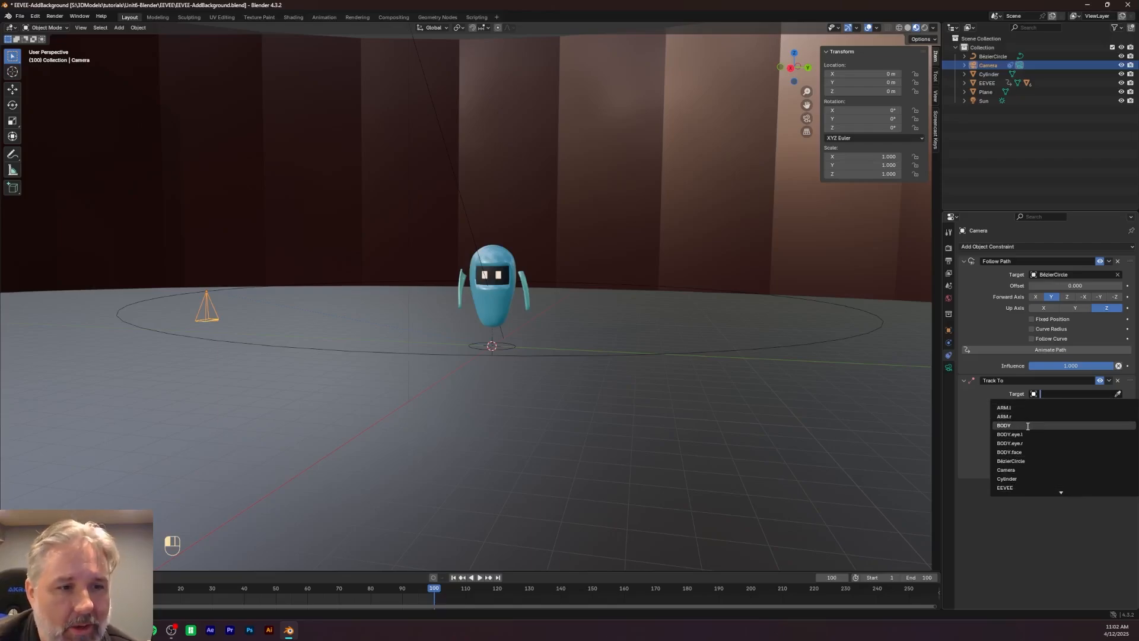
pyautogui.click(1028, 452)
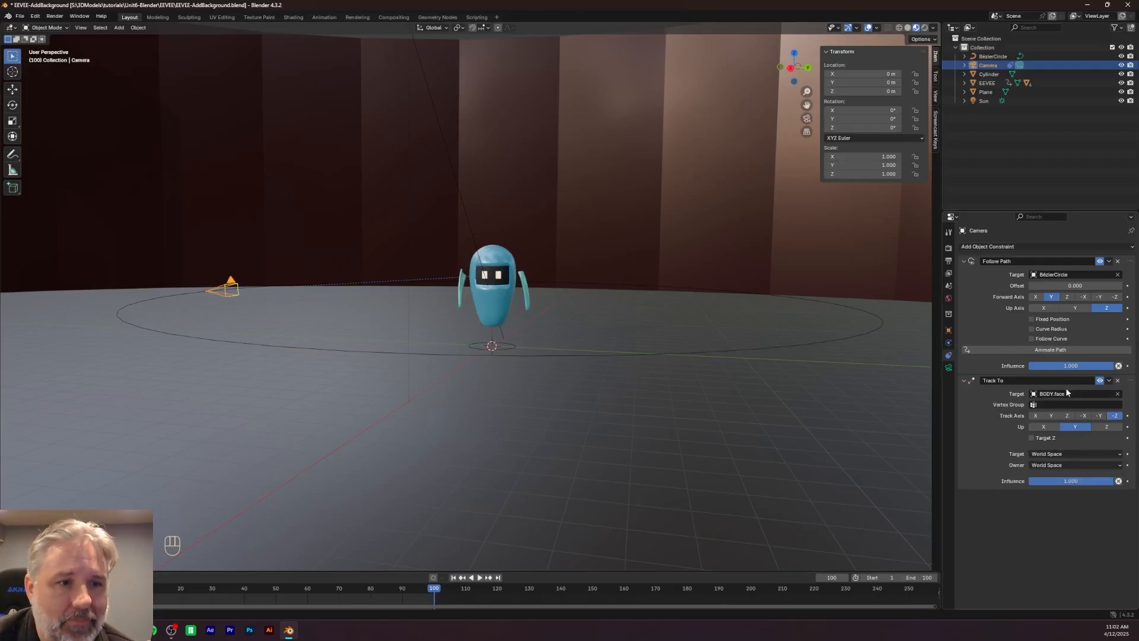
# Animate the path in the camera's Follow Path constraint and rewind to frame 0 in an enlarged timeline
pyautogui.click(1049, 352)
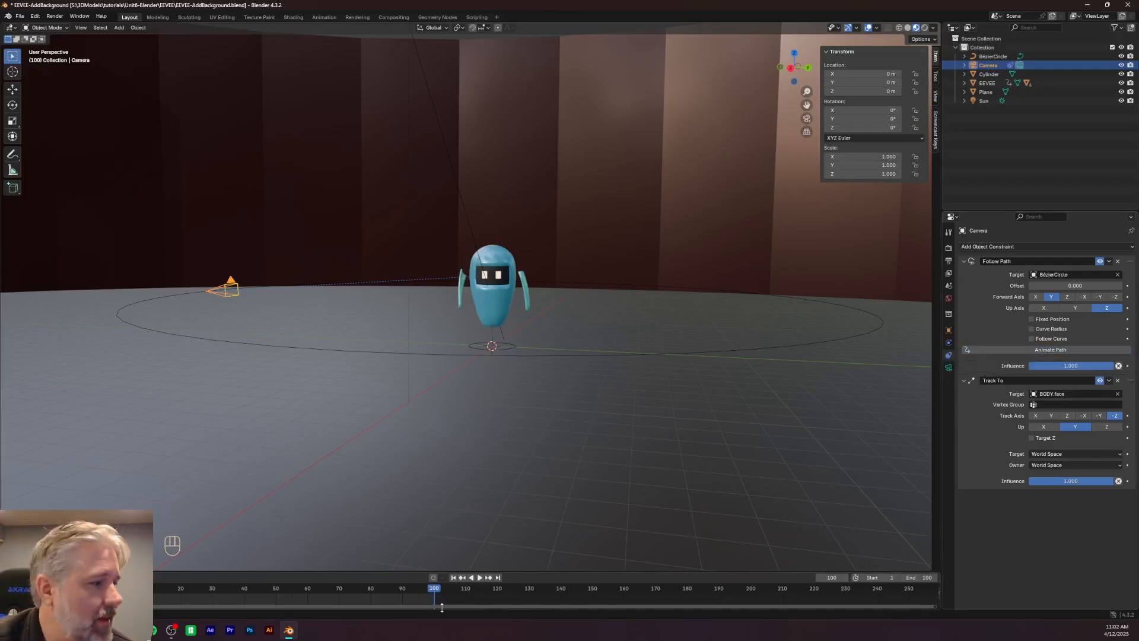
pyautogui.moveTo(408, 573); pyautogui.dragTo(206, 509)
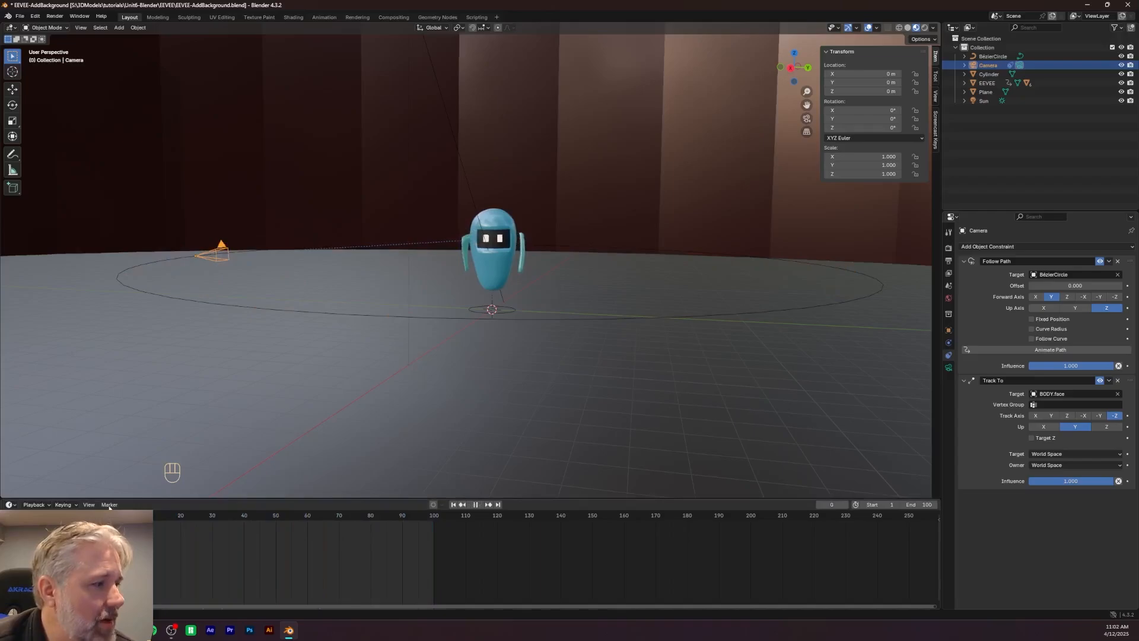
pyautogui.moveTo(335, 520); pyautogui.dragTo(119, 514)
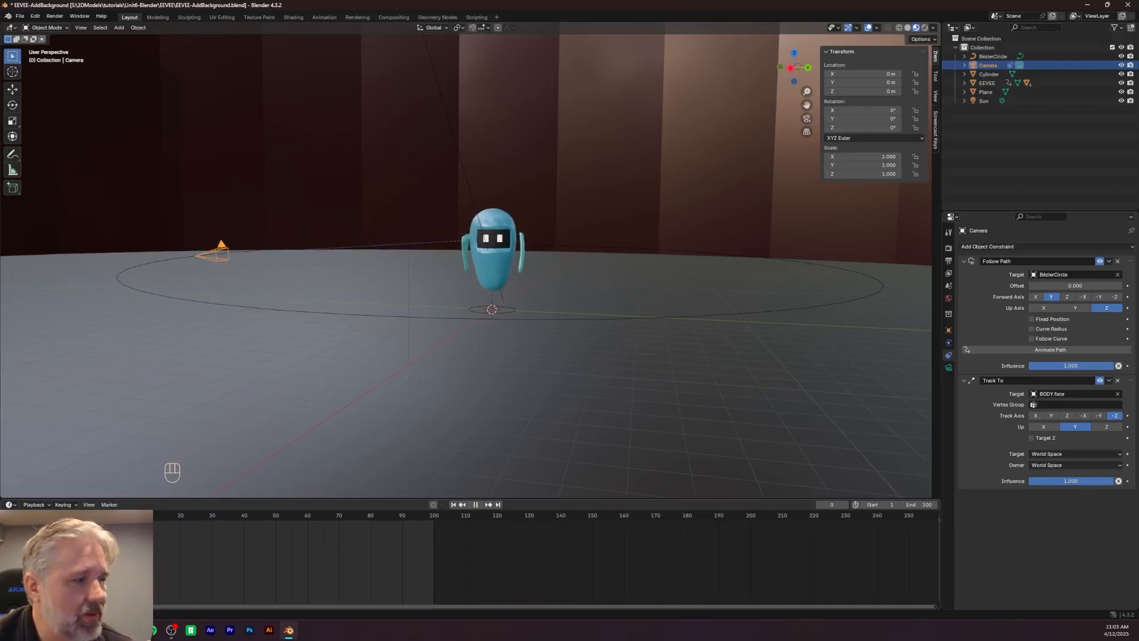
# Look through the camera and play and scrub the animation to check its orbit around the robot
pyautogui.press('KP_0')
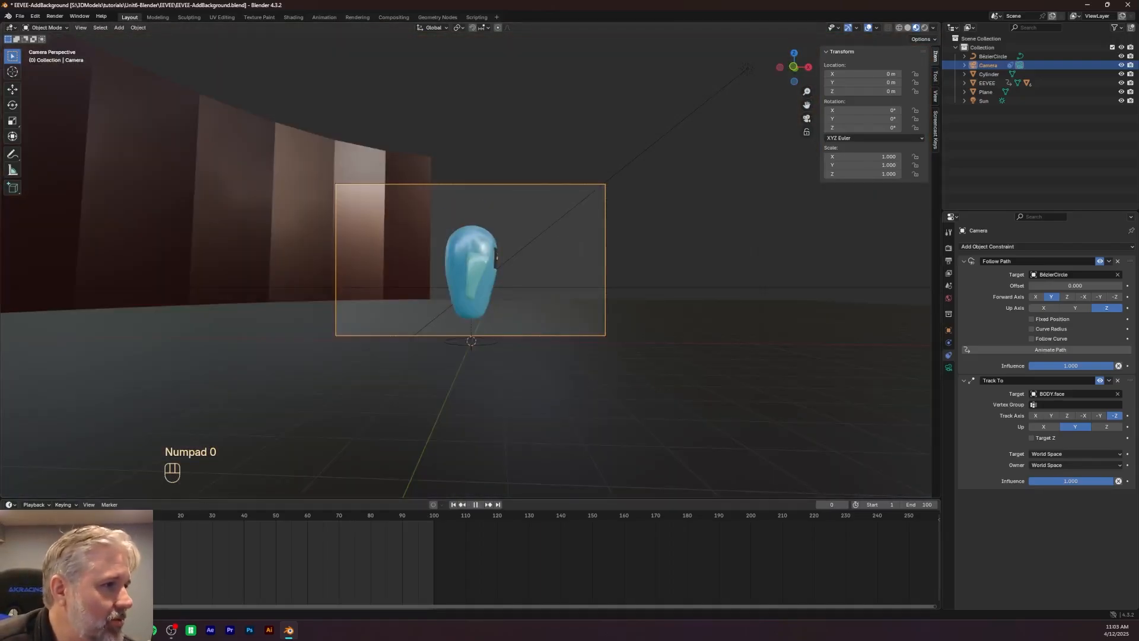
pyautogui.press('space')
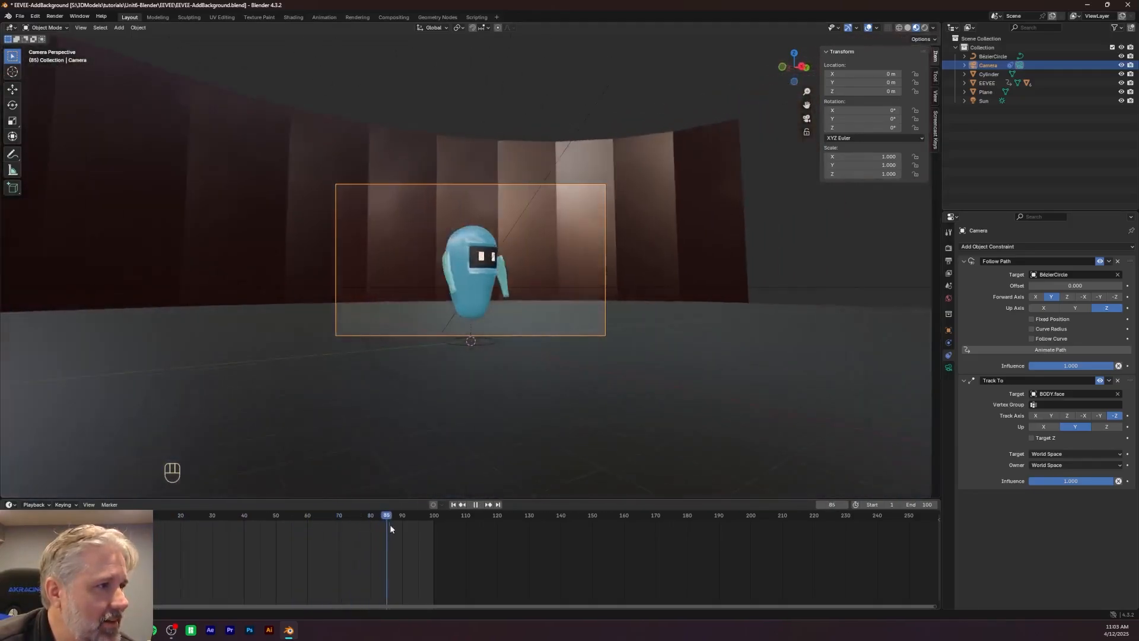
pyautogui.moveTo(412, 527); pyautogui.dragTo(443, 529)
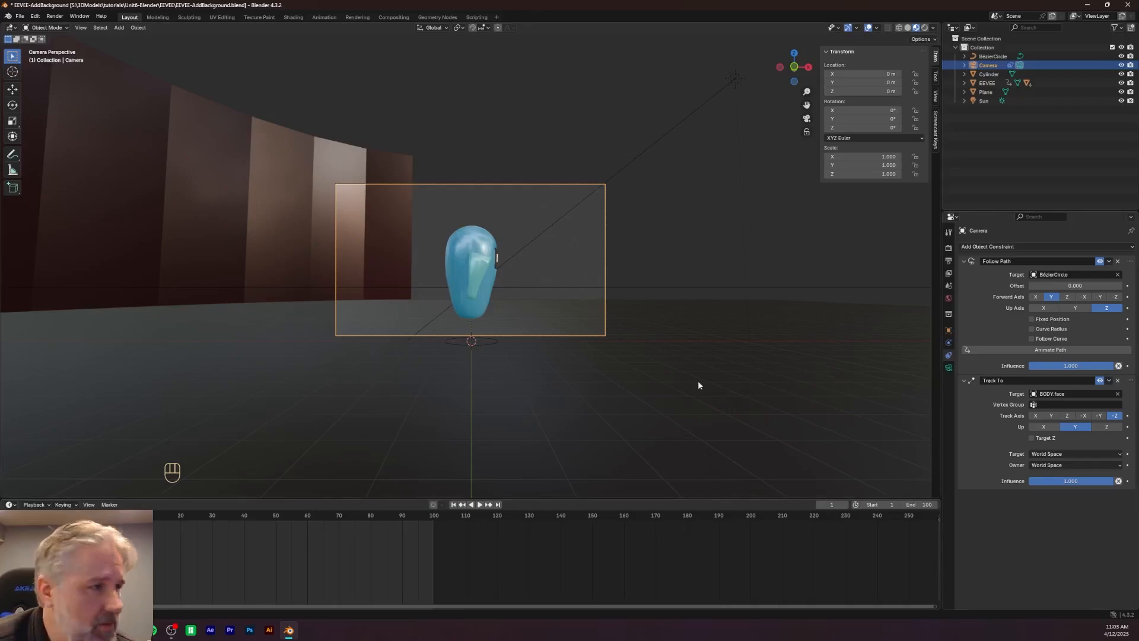
# Leave the camera view, move to frame 20 and rotate the BézierCircle about 163° around the global Z axis to bring the camera before the robot's face
pyautogui.press('KP_0')
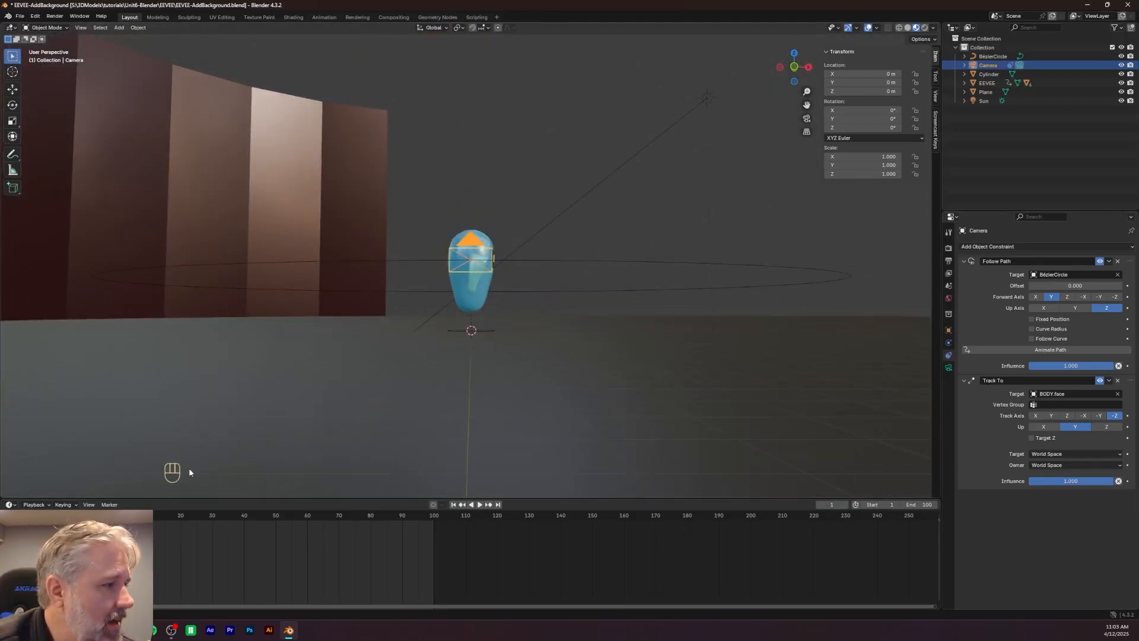
pyautogui.moveTo(121, 525); pyautogui.dragTo(181, 526)
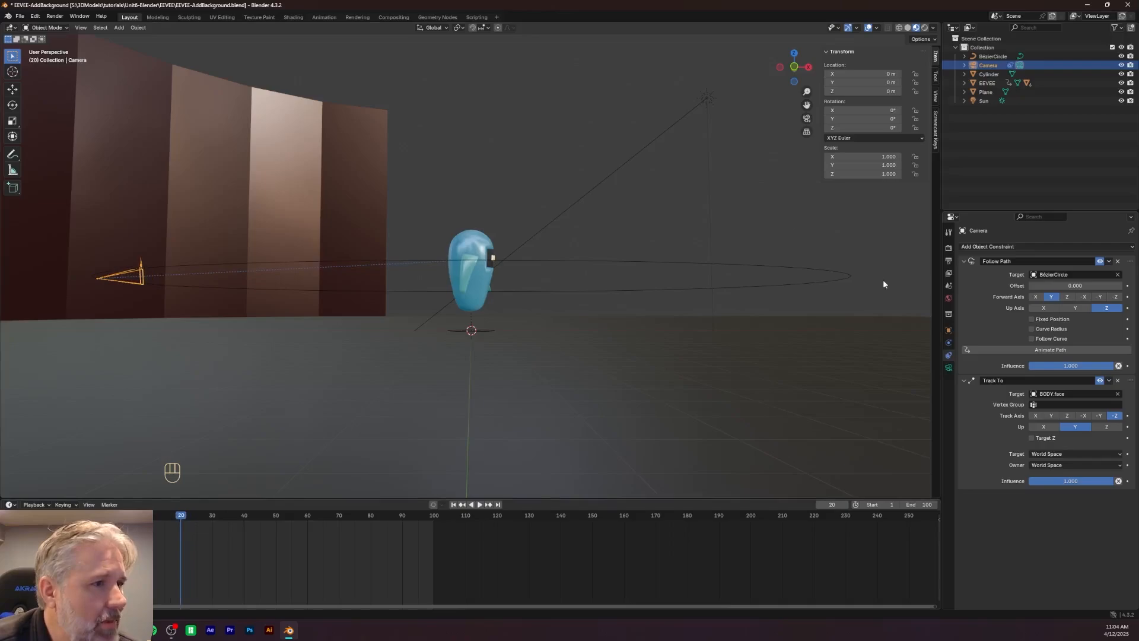
pyautogui.moveTo(772, 309); pyautogui.dragTo(598, 353, button='middle')
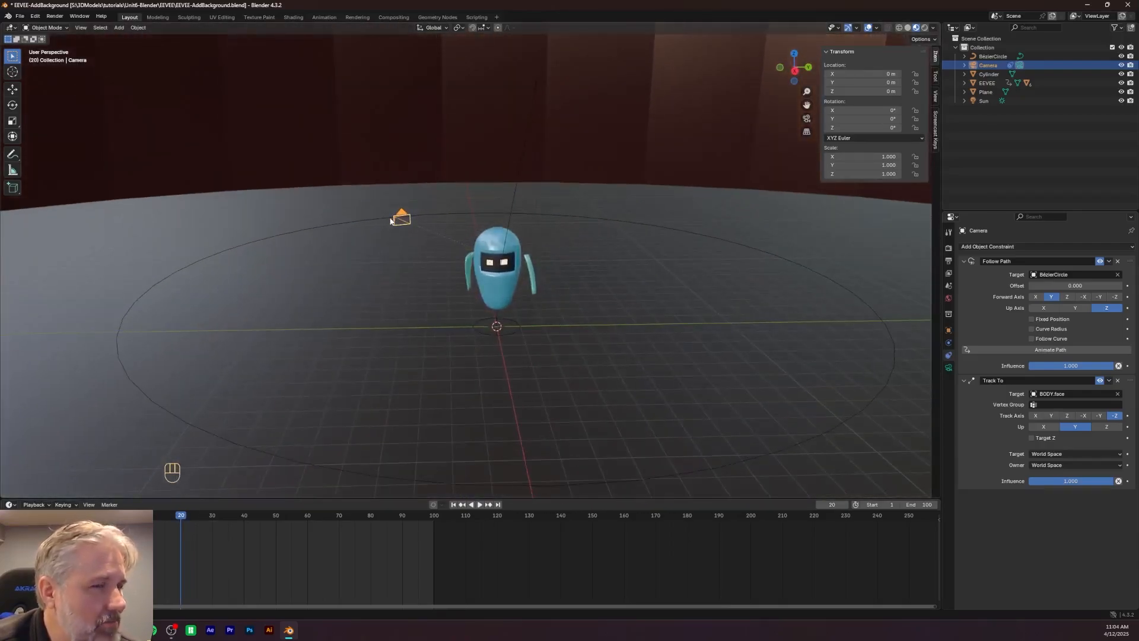
pyautogui.click(574, 218)
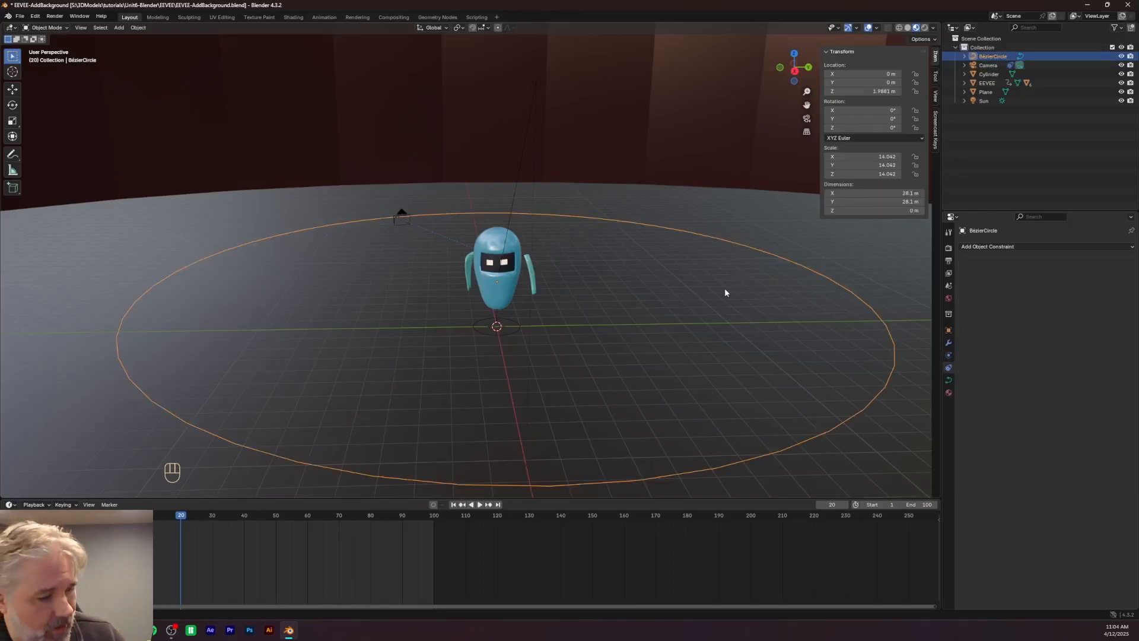
pyautogui.press('r')
pyautogui.press('z')
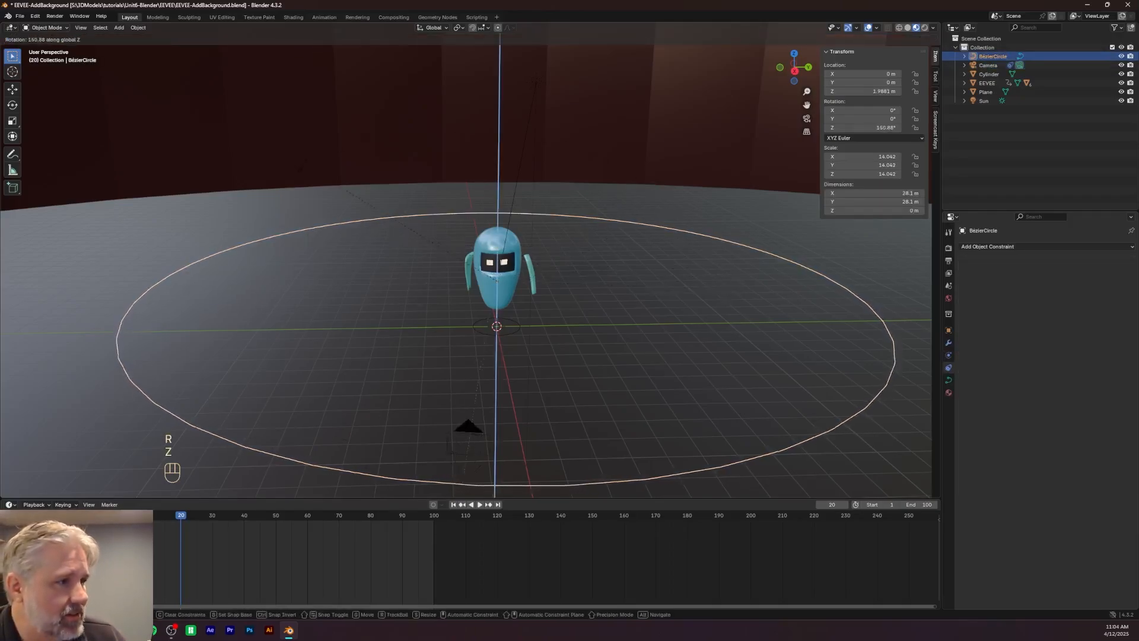
pyautogui.click(306, 216)
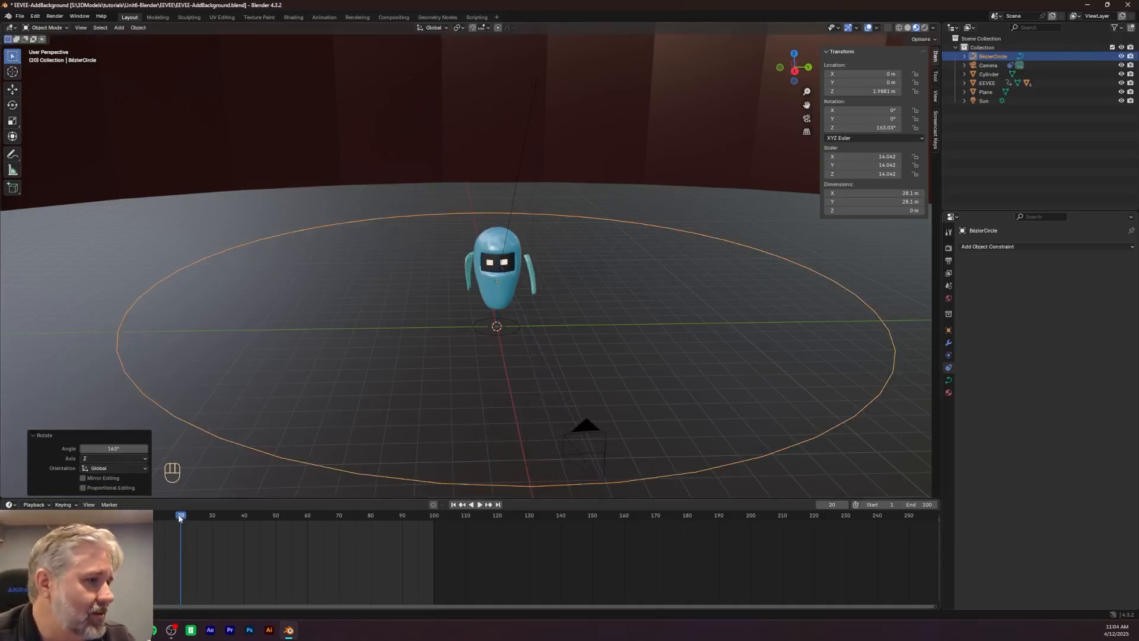
# Play and scrub the animation to check the camera's travel along the rotated circle, and return to frame 1
pyautogui.moveTo(180, 518); pyautogui.dragTo(121, 520)
pyautogui.press('space')
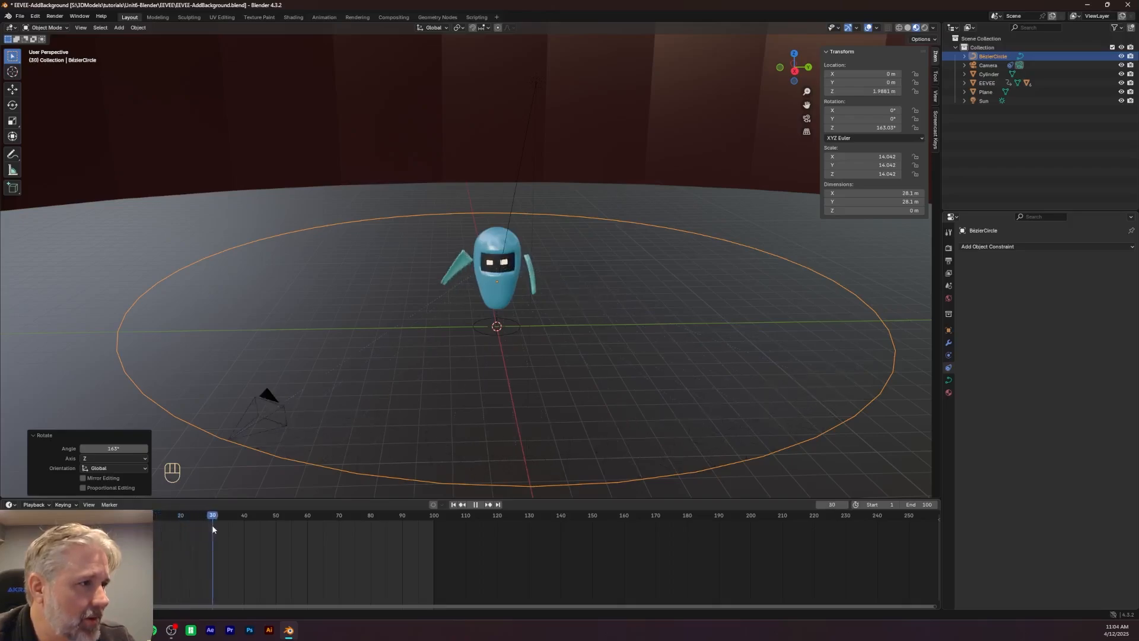
pyautogui.moveTo(248, 525); pyautogui.dragTo(117, 528)
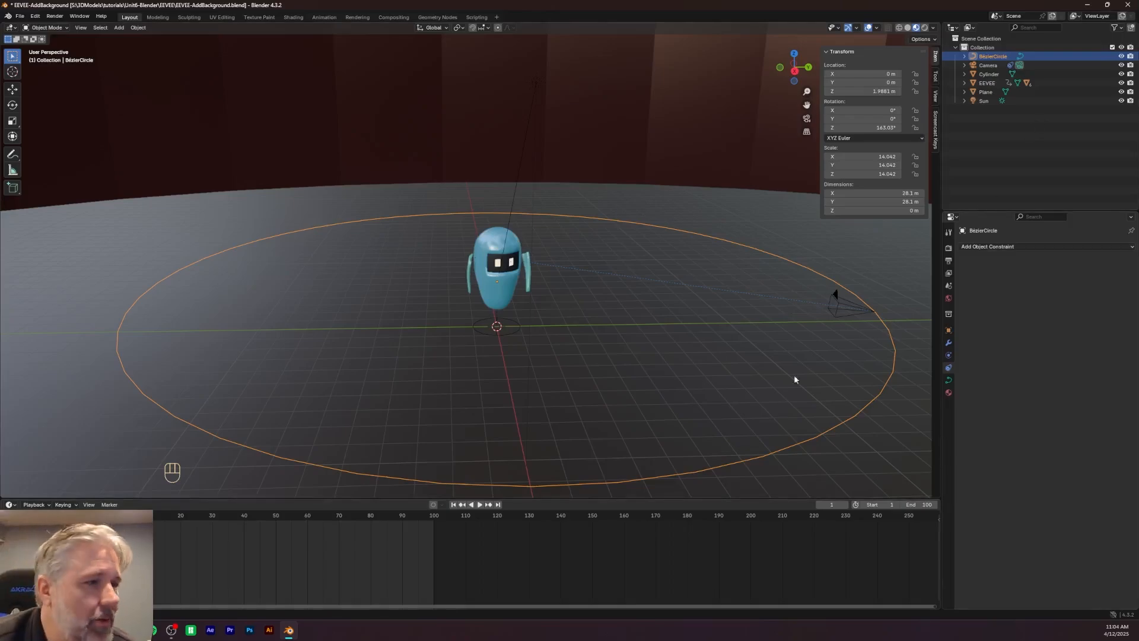
# Enable Fixed Position in the camera's Follow Path constraint and play the animation to check its effect
pyautogui.click(845, 317)
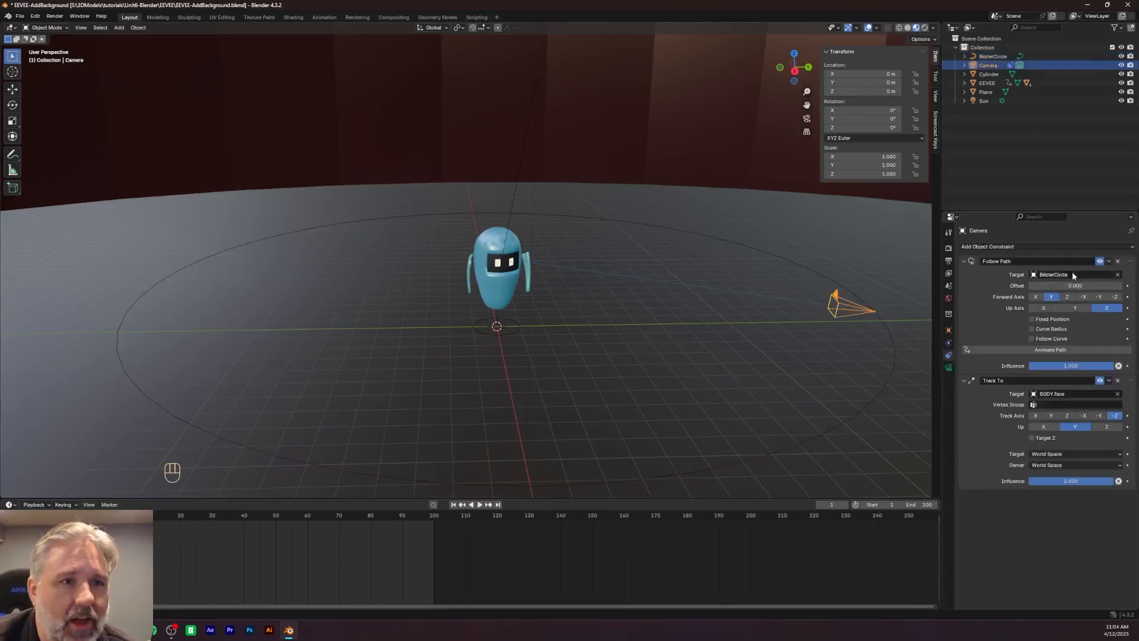
pyautogui.click(1033, 319)
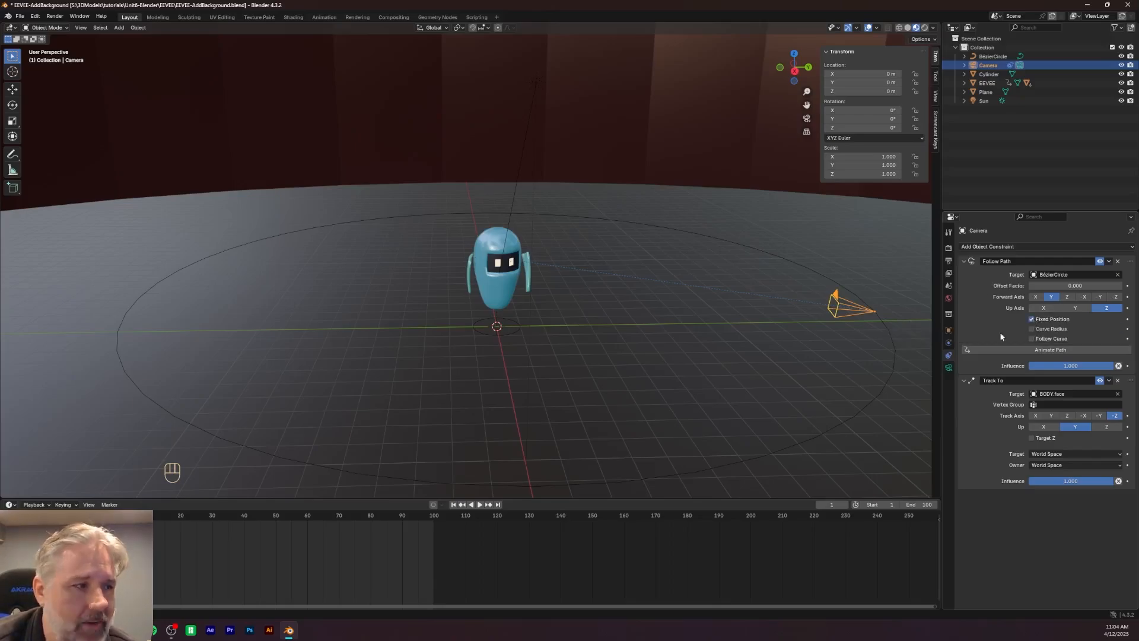
pyautogui.press('space')
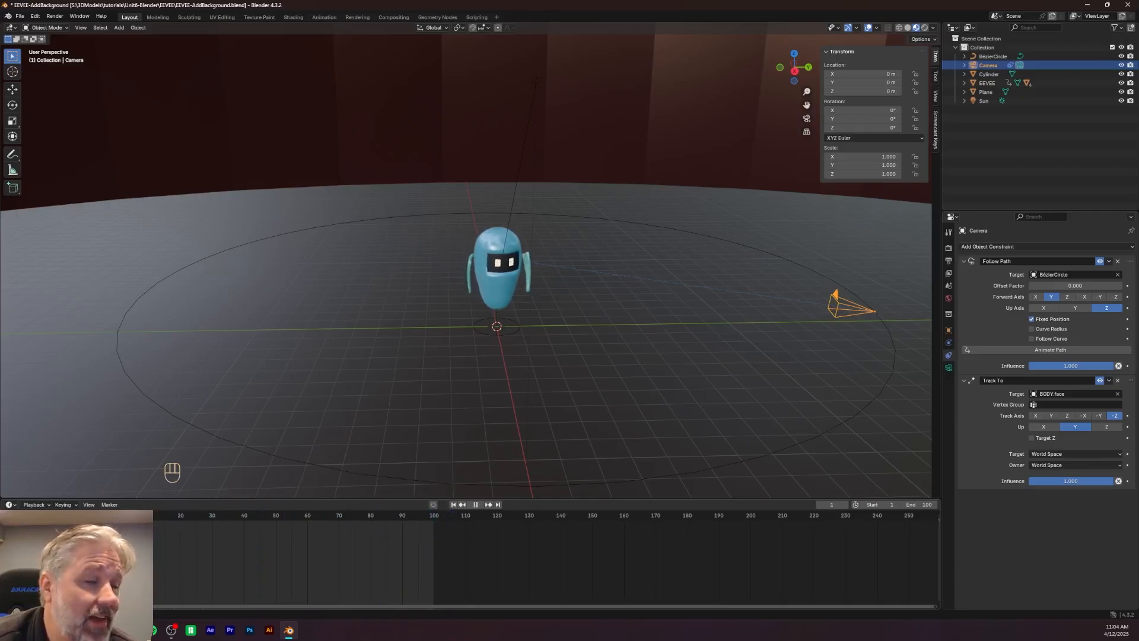
pyautogui.press('Escape')
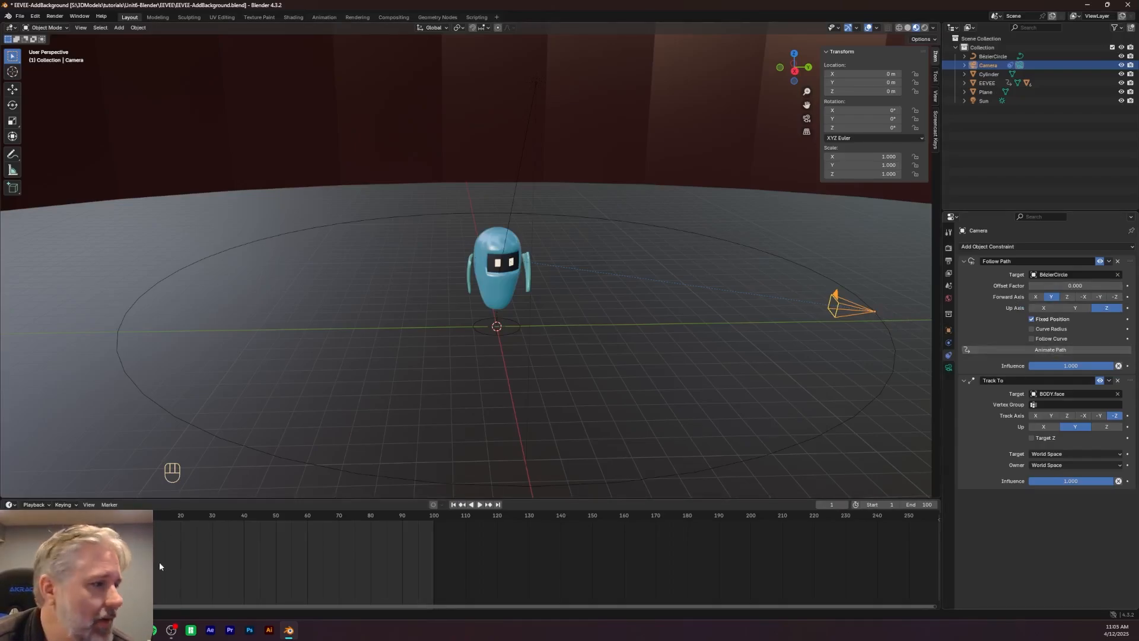
# Keyframe the Follow Path Offset Factor at 0.000 on frame 1 and at 0.216 on frame 21
pyautogui.click(1127, 286)
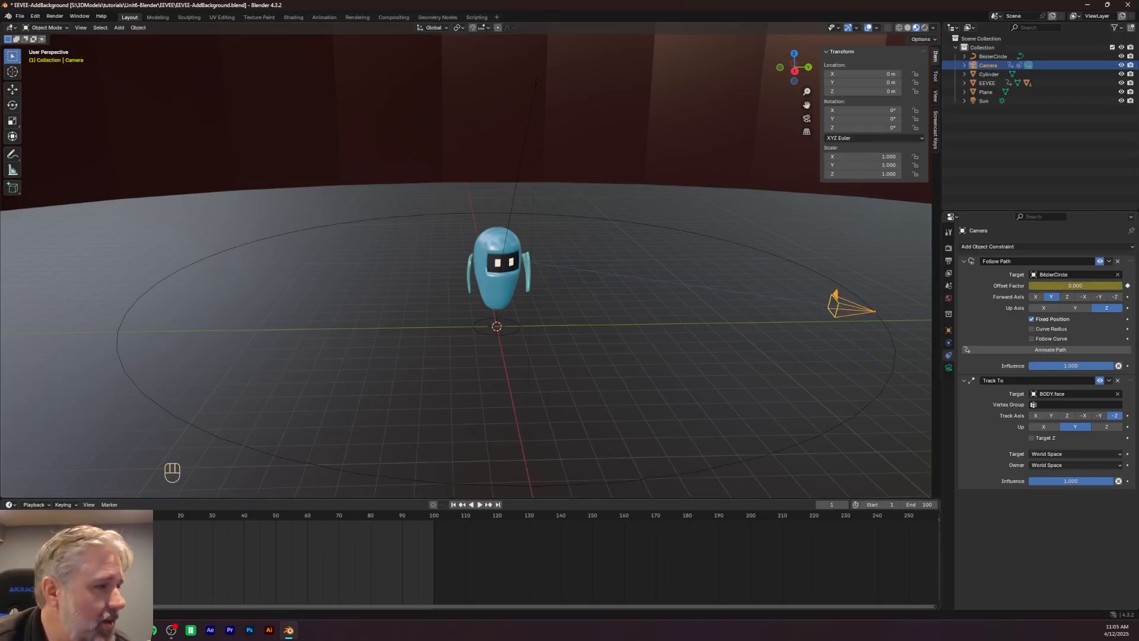
pyautogui.moveTo(122, 517); pyautogui.dragTo(183, 521)
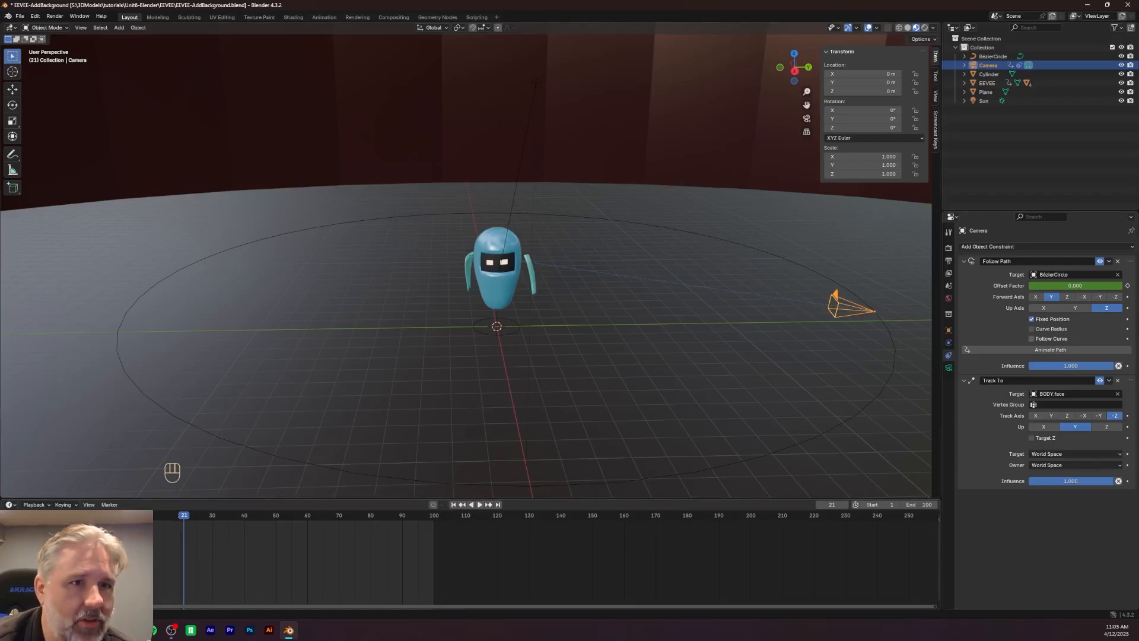
pyautogui.moveTo(1083, 287); pyautogui.dragTo(1107, 287)
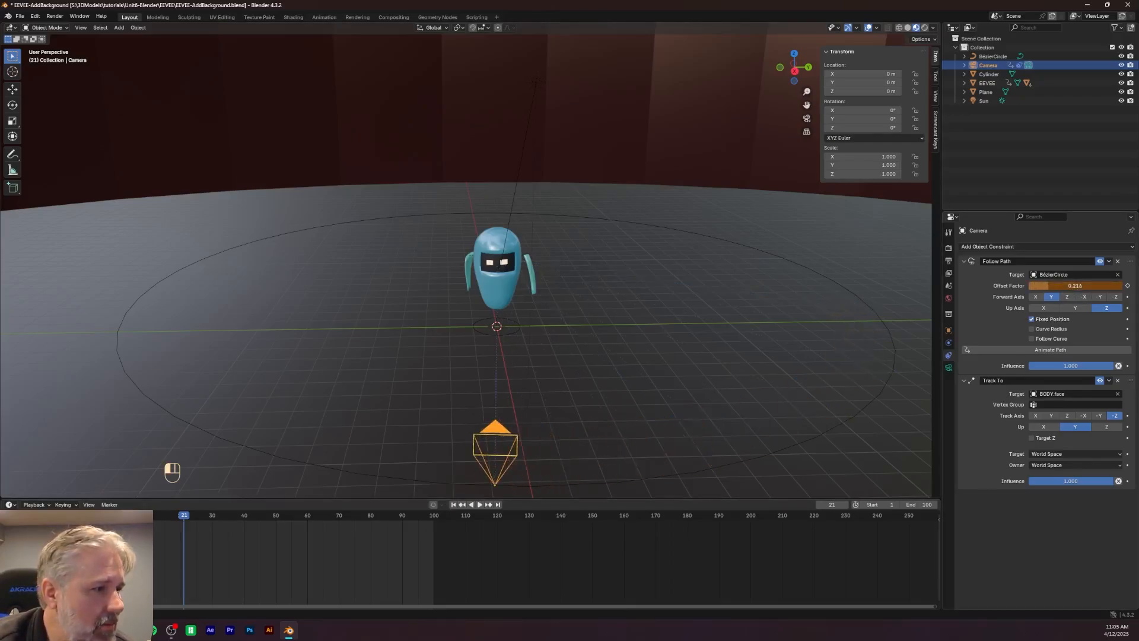
pyautogui.click(1127, 285)
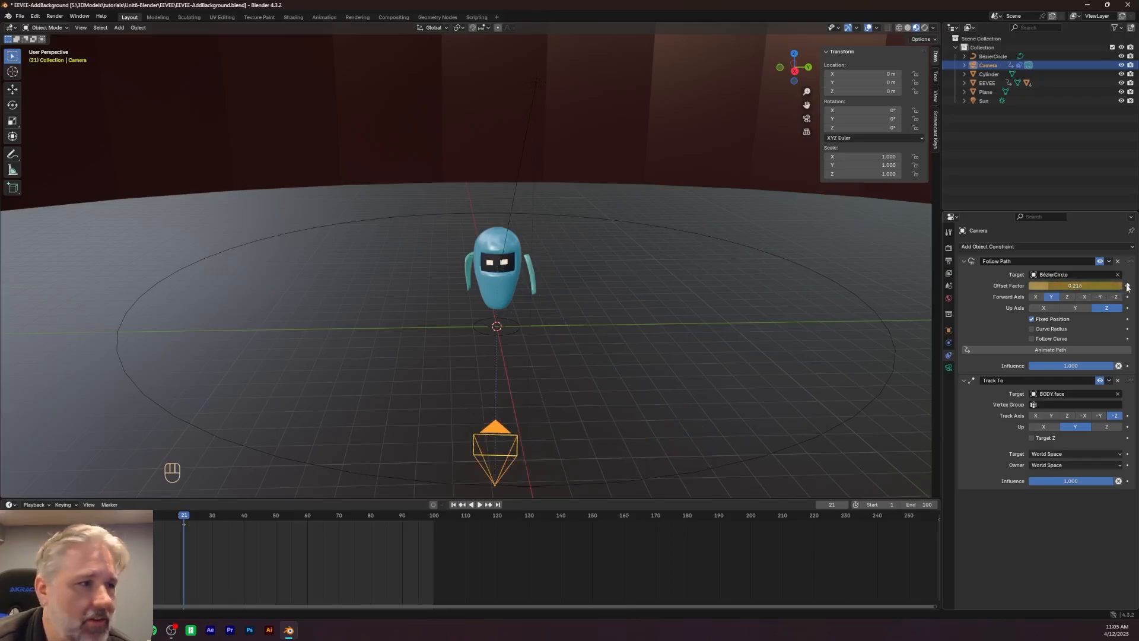
# Keyframe the Follow Path Offset Factor at 0.268 on frame 50
pyautogui.moveTo(173, 515); pyautogui.dragTo(249, 517)
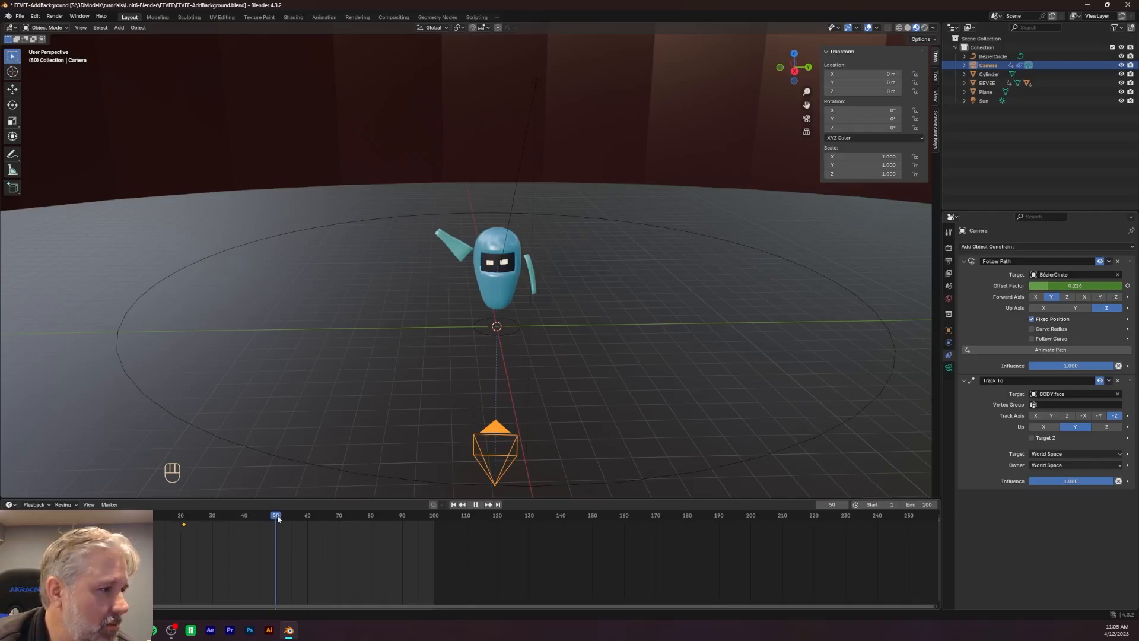
pyautogui.moveTo(277, 518); pyautogui.dragTo(278, 518)
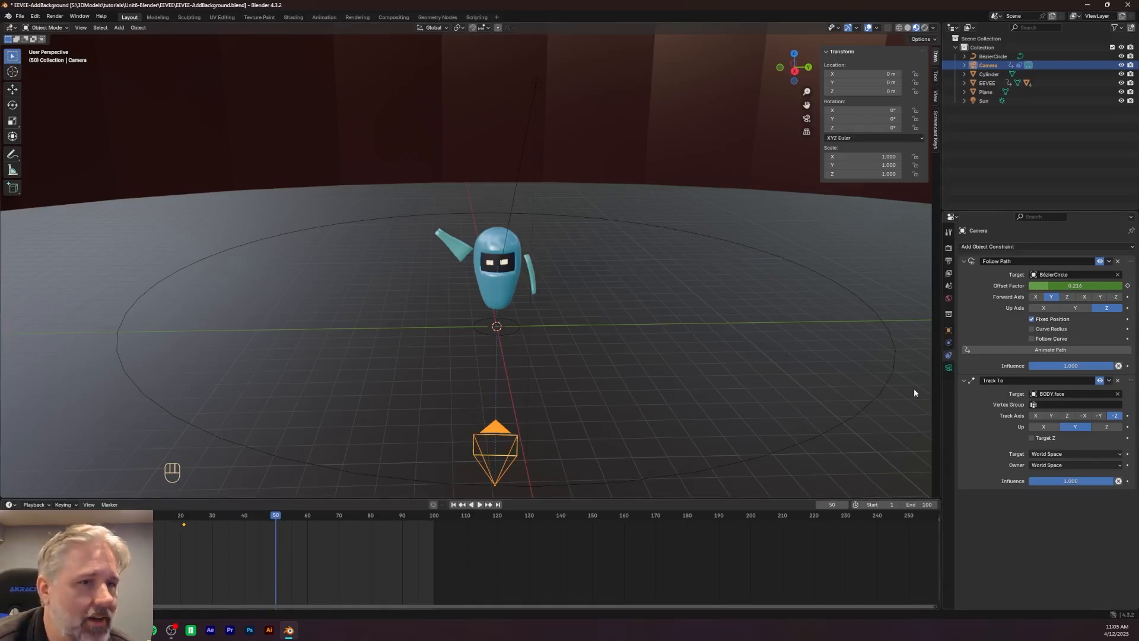
pyautogui.moveTo(1067, 289); pyautogui.dragTo(1072, 289)
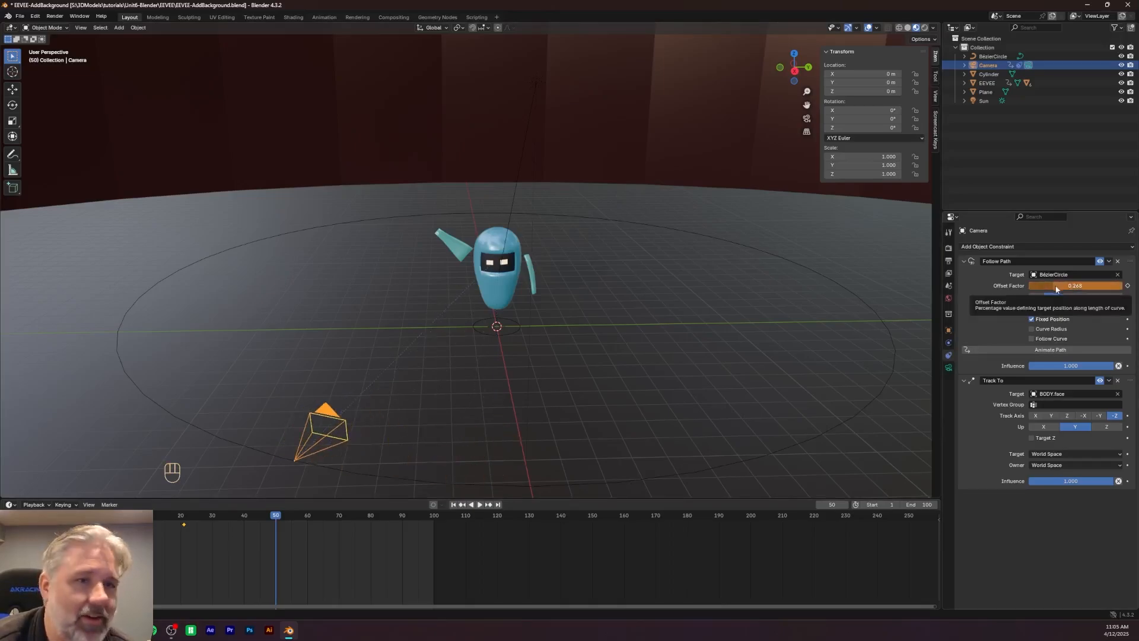
pyautogui.click(1127, 286)
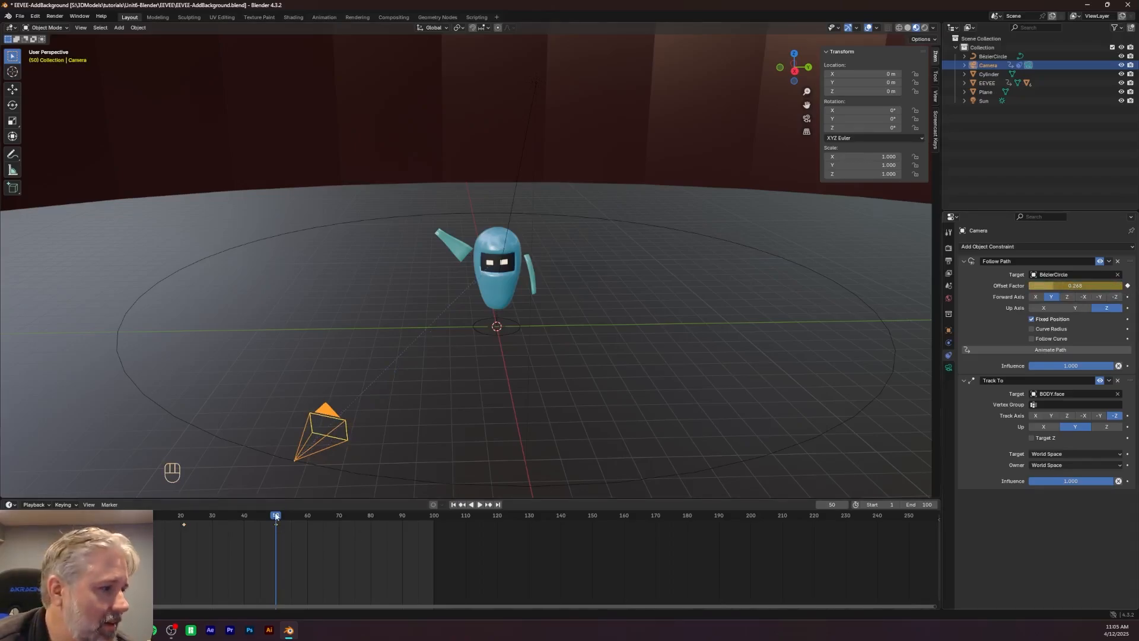
# Try an Offset Factor of 1.000 on frame 100 without keyframing it
pyautogui.moveTo(276, 516); pyautogui.dragTo(435, 517)
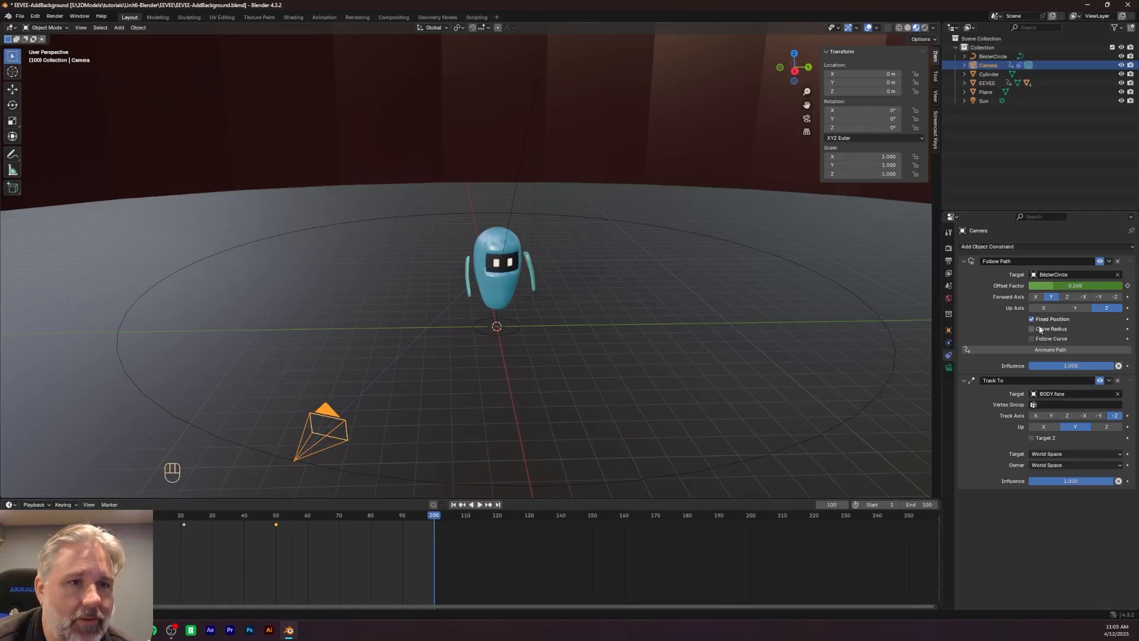
pyautogui.moveTo(1053, 290); pyautogui.dragTo(1124, 290)
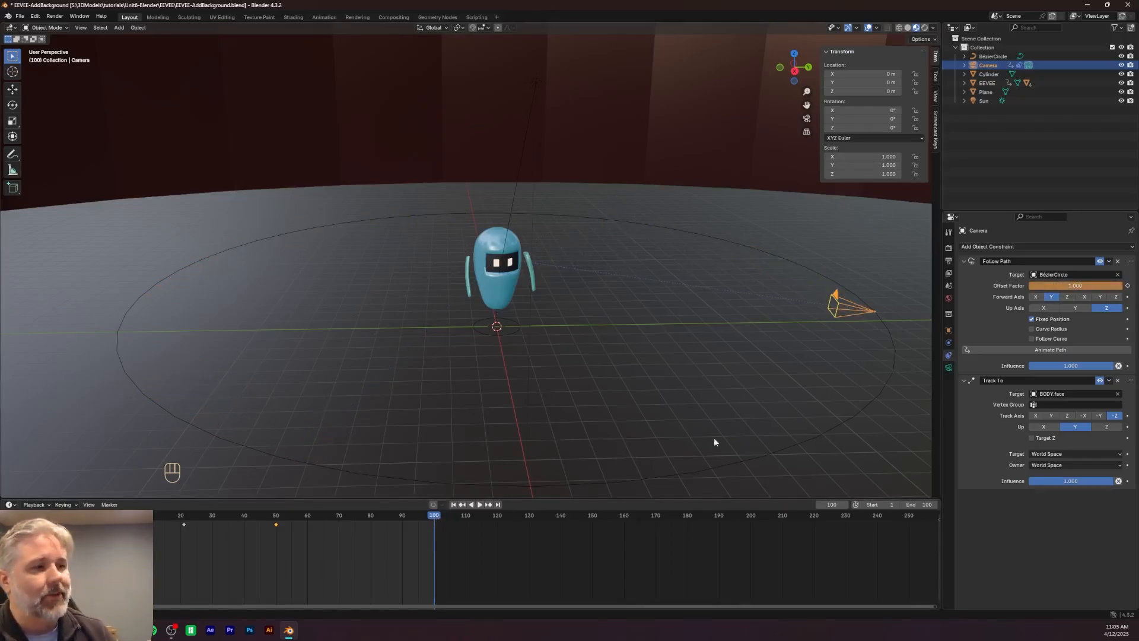
# Look through the camera and play the animation to check the keyframed orbit
pyautogui.press('KP_0')
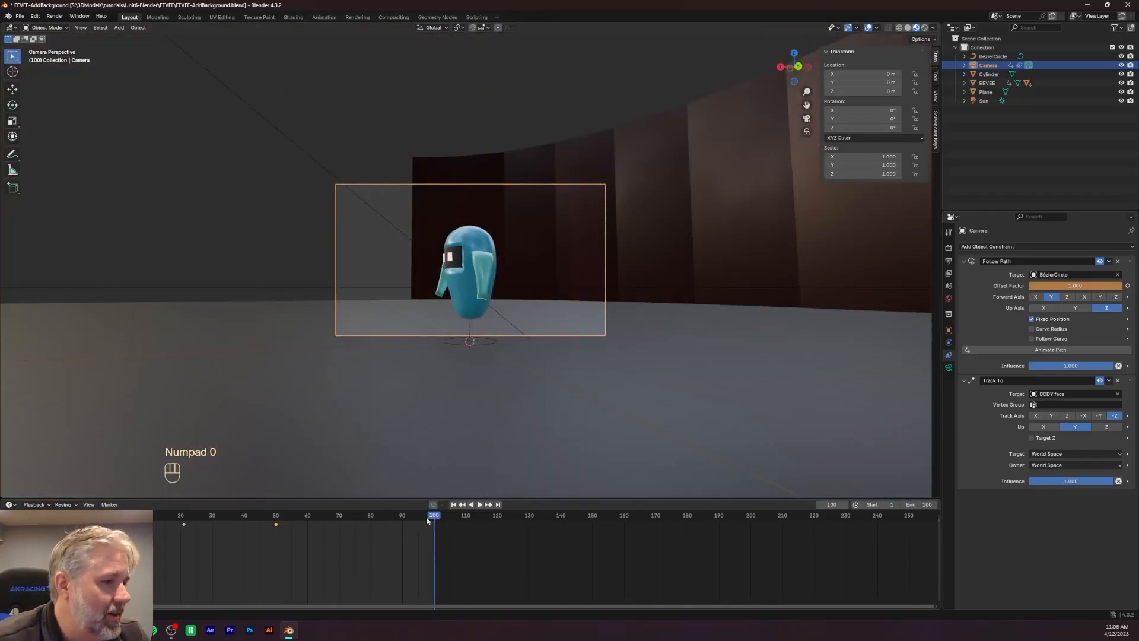
pyautogui.moveTo(435, 515); pyautogui.dragTo(227, 512)
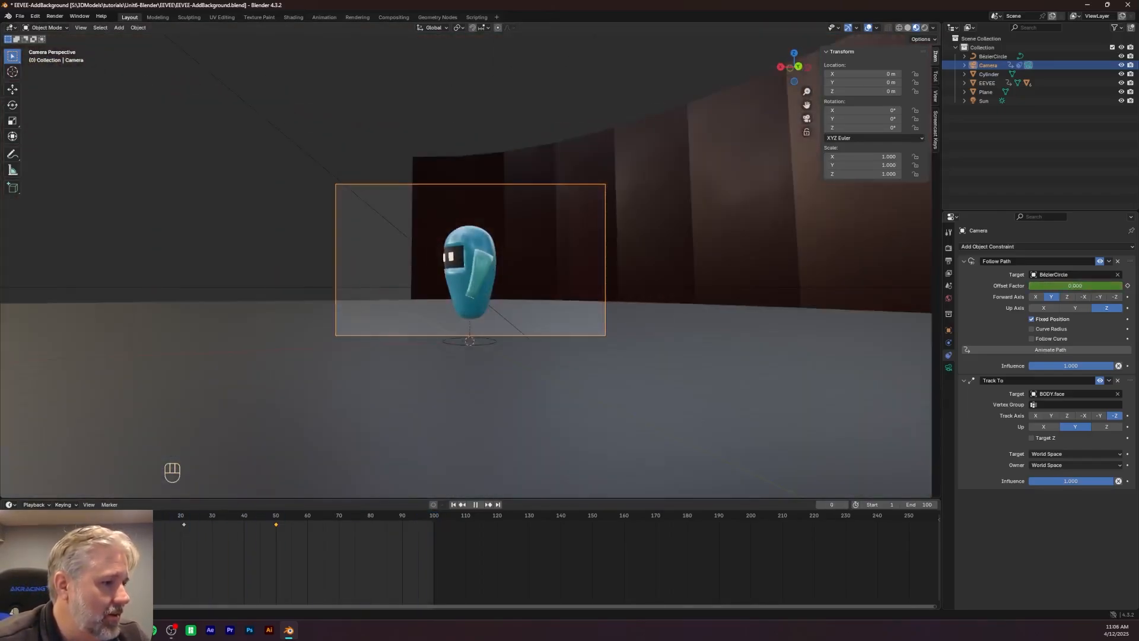
pyautogui.press('space')
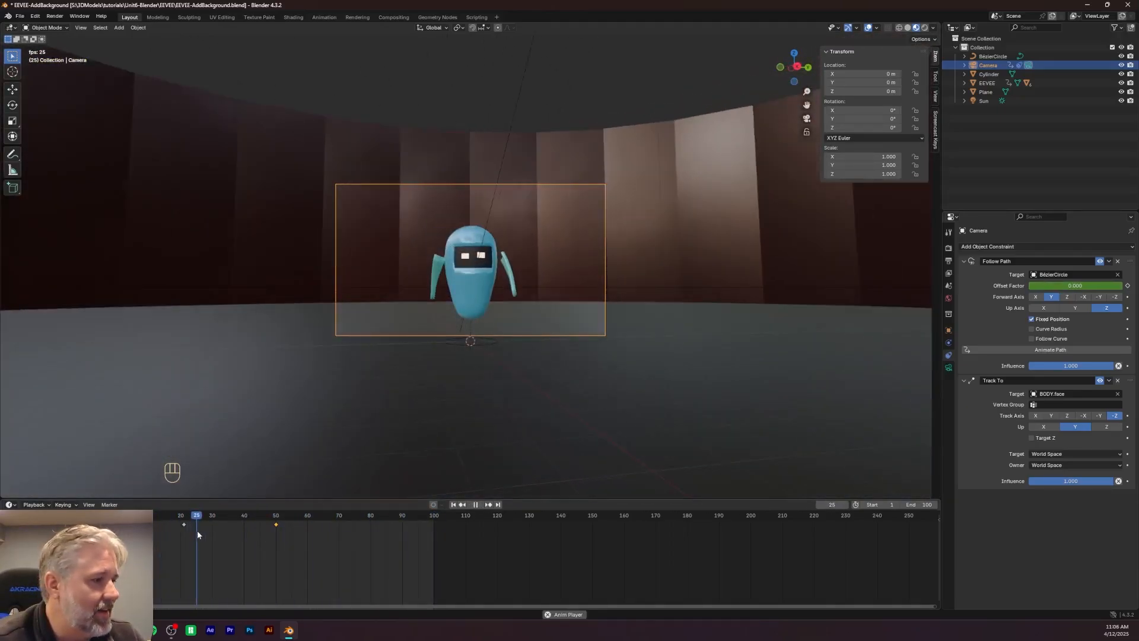
pyautogui.press('space')
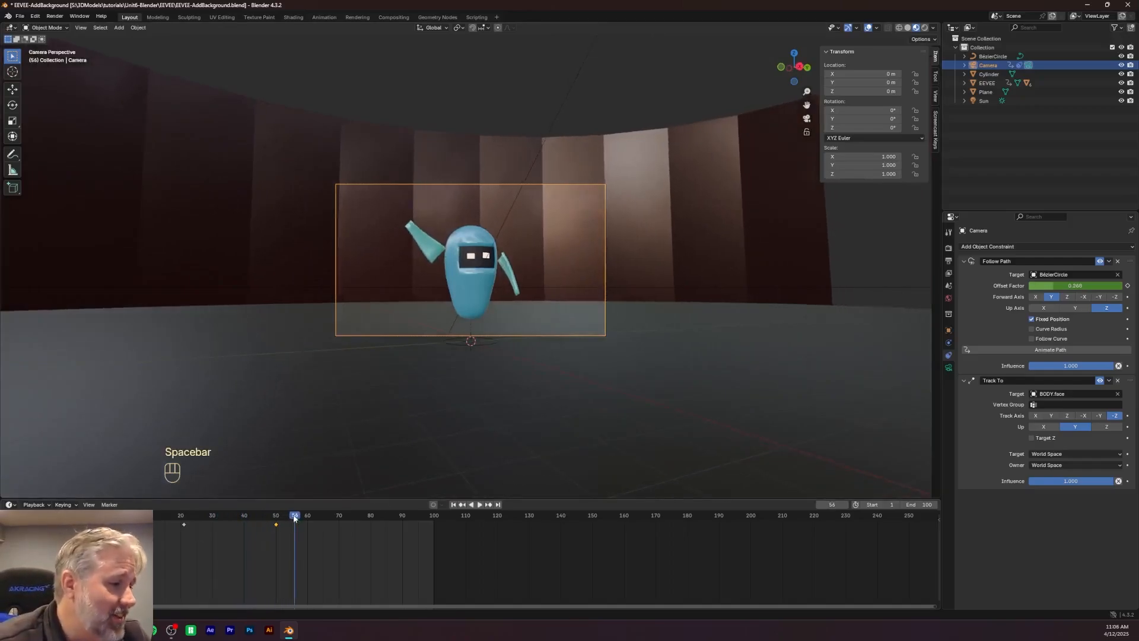
# Keyframe the Follow Path Offset Factor at 1.000 on frame 100
pyautogui.moveTo(294, 516); pyautogui.dragTo(434, 517)
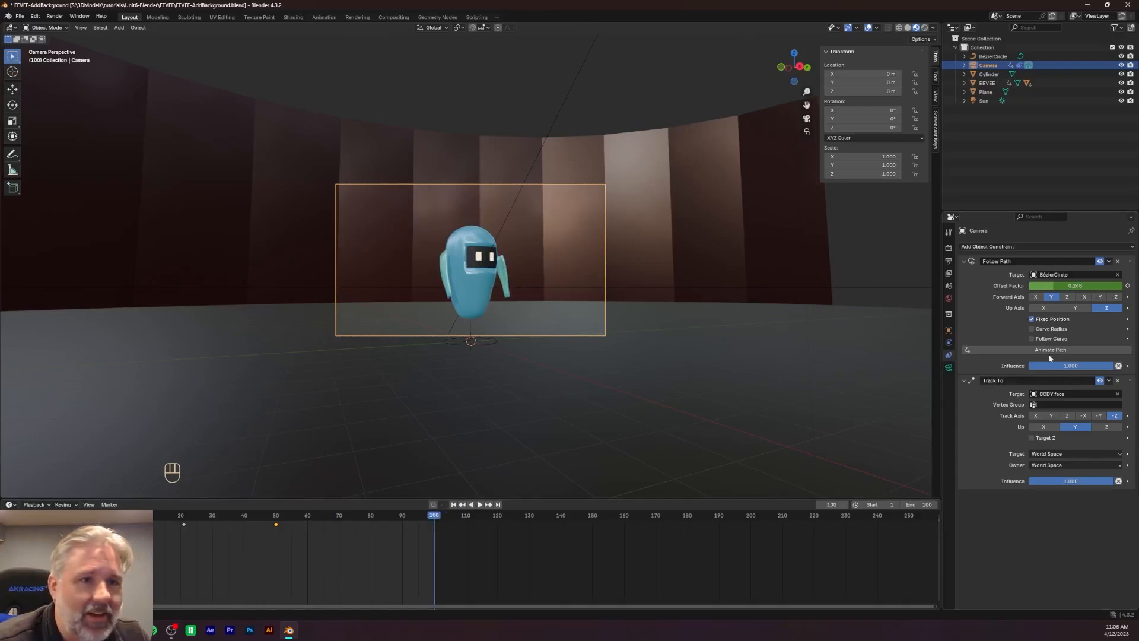
pyautogui.moveTo(1072, 283); pyautogui.dragTo(1122, 285)
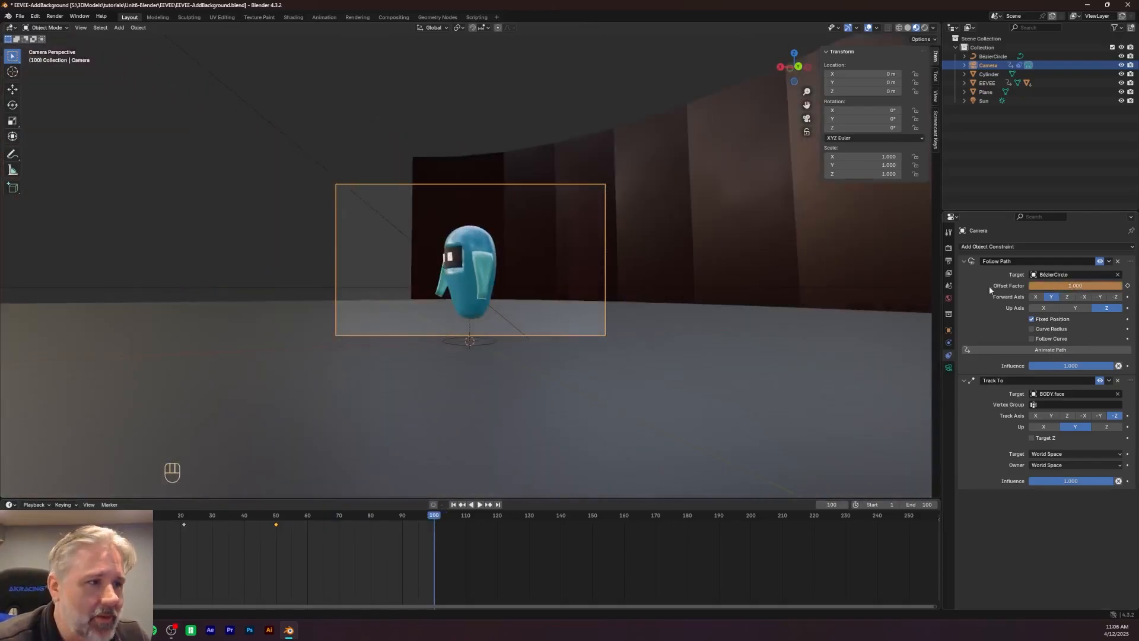
pyautogui.click(1128, 286)
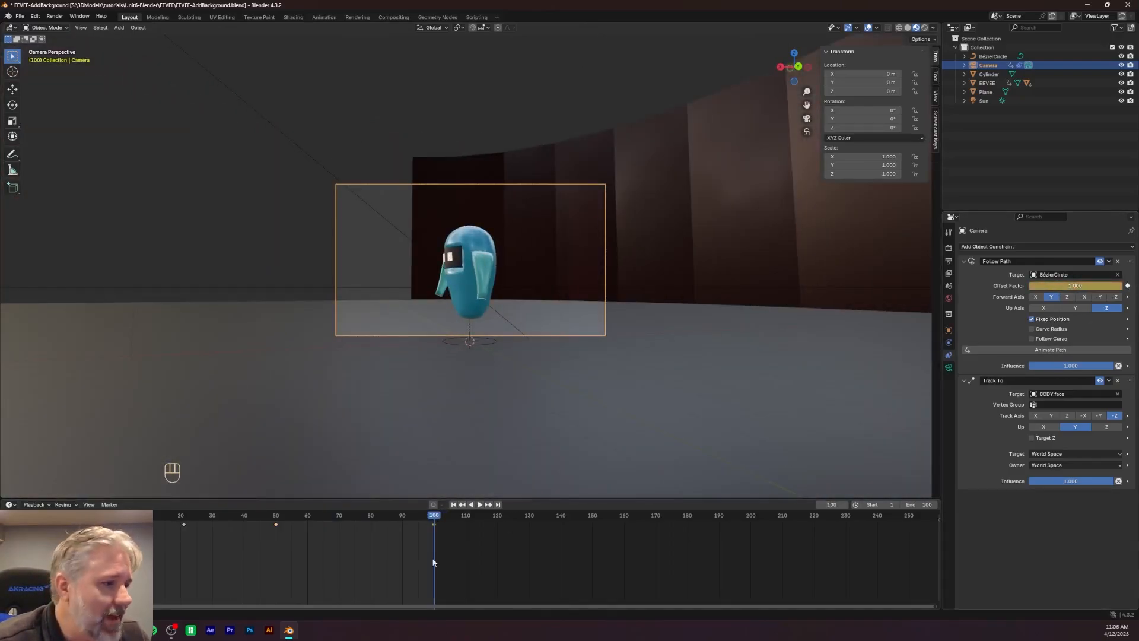
# Play the animation through the camera to review the complete keyframed orbit
pyautogui.press('space')
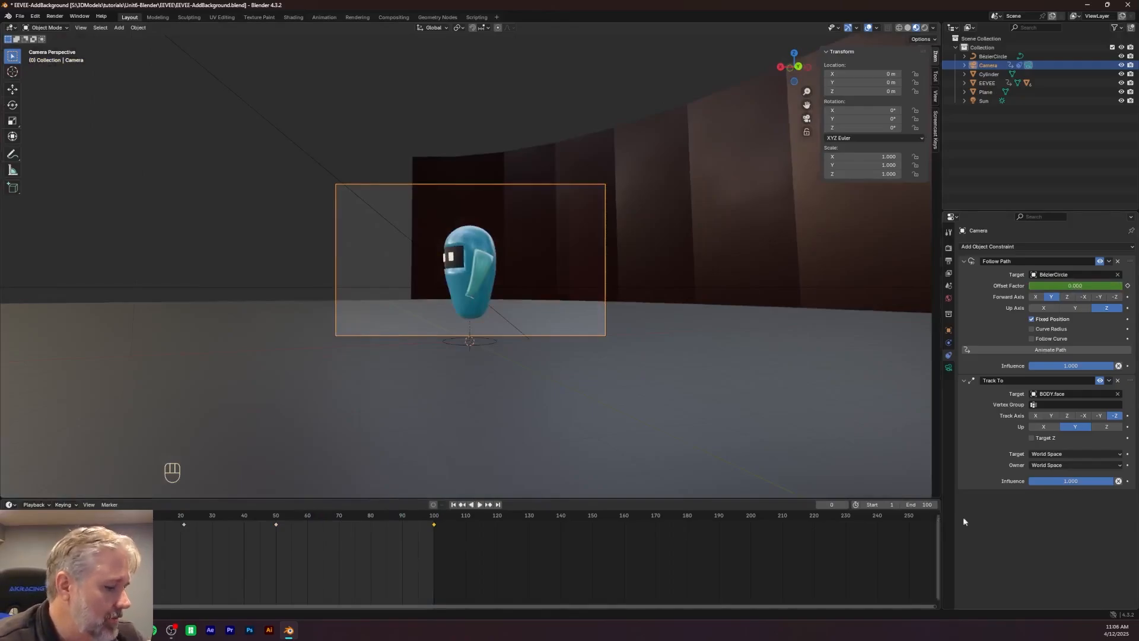
pyautogui.press('space')
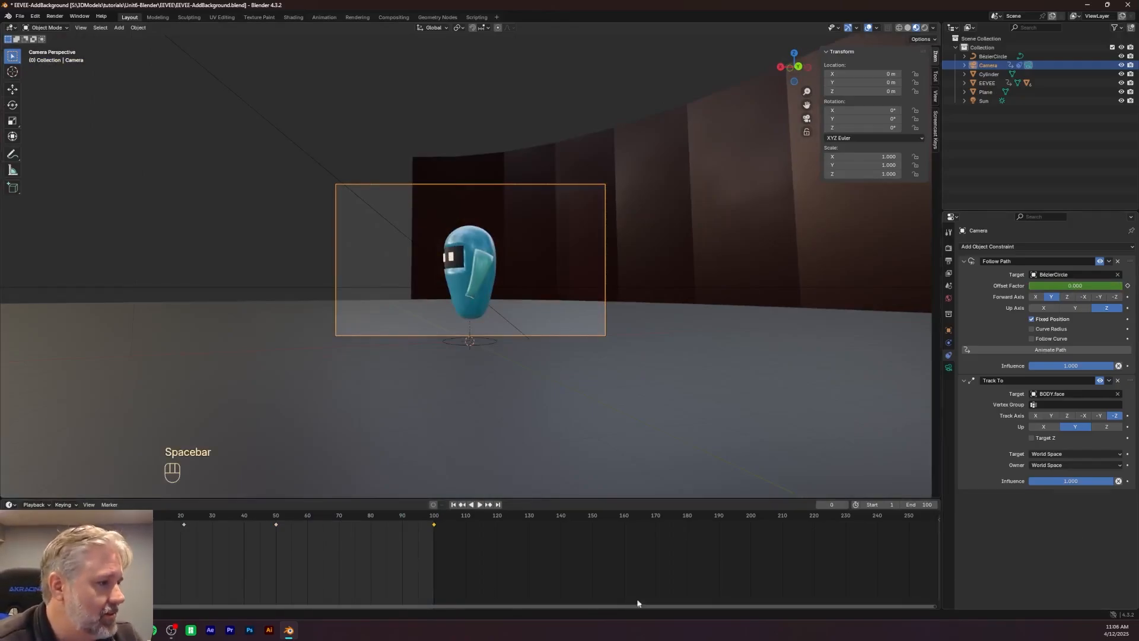
pyautogui.press('space')
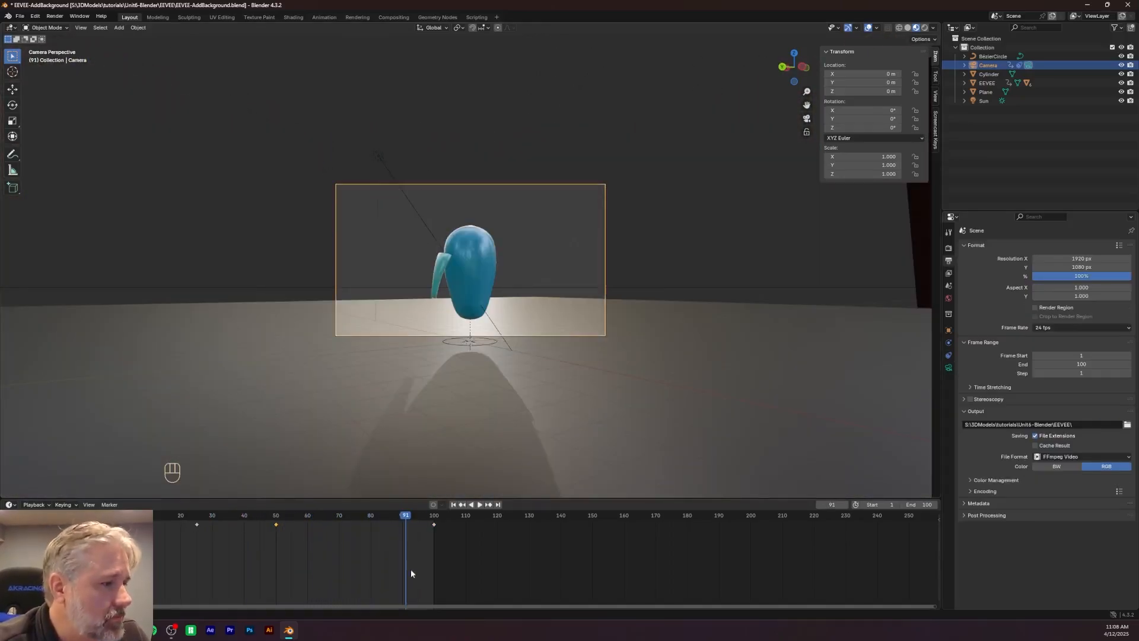
# Switch the viewport to rendered shading and scrub the animation from its end back to frame 44 to check the lighting
pyautogui.moveTo(408, 518); pyautogui.dragTo(478, 525)
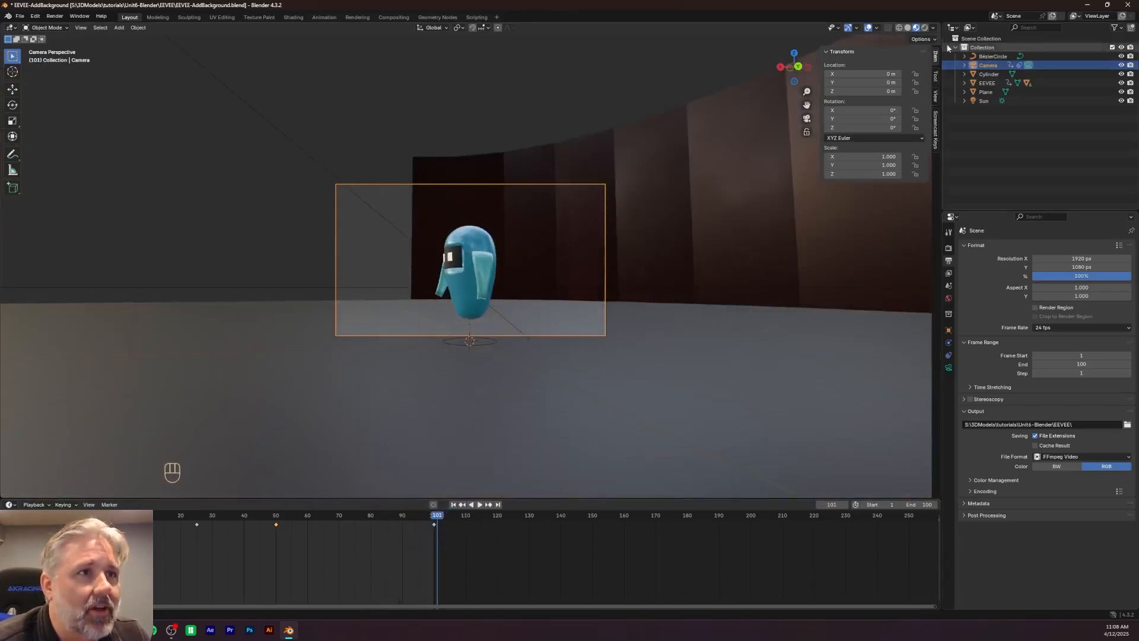
pyautogui.click(925, 28)
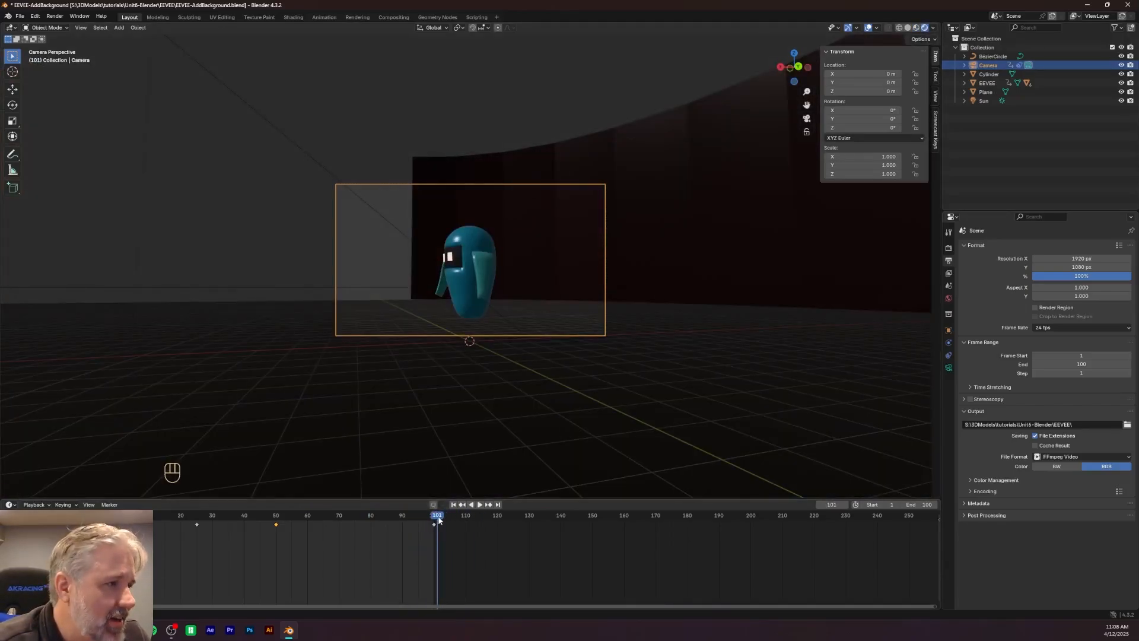
pyautogui.moveTo(438, 520); pyautogui.dragTo(256, 537)
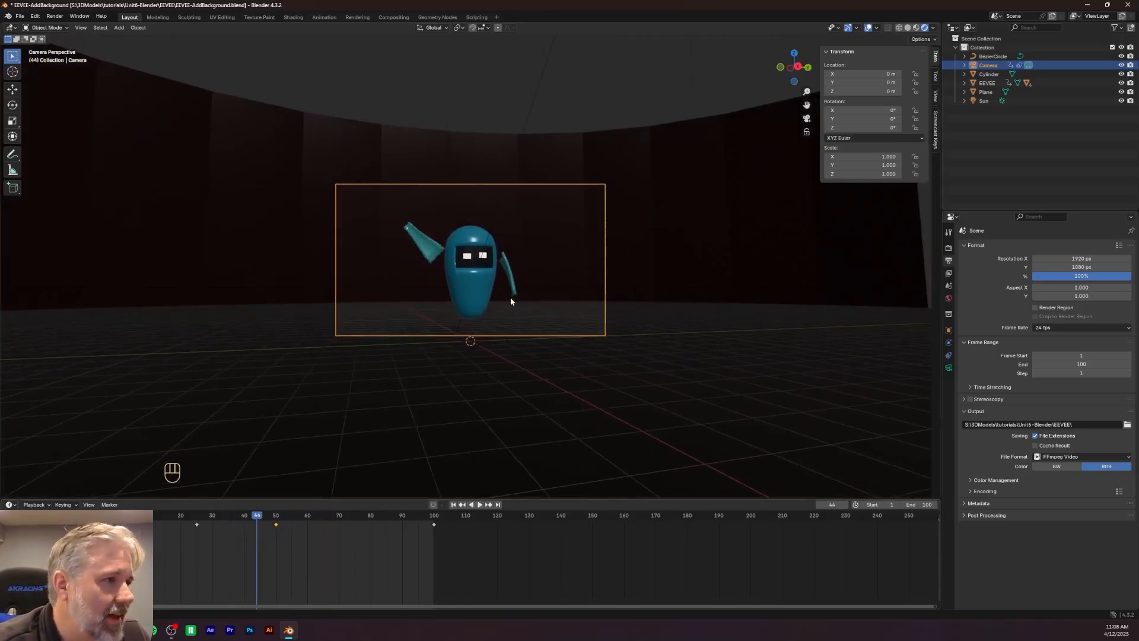
# Leave the camera view and move the sun light to about X 11.4 m, Y 7.7 m, Z 10.4 m
pyautogui.middleClick(653, 311)
pyautogui.scroll(-10, 653, 311)
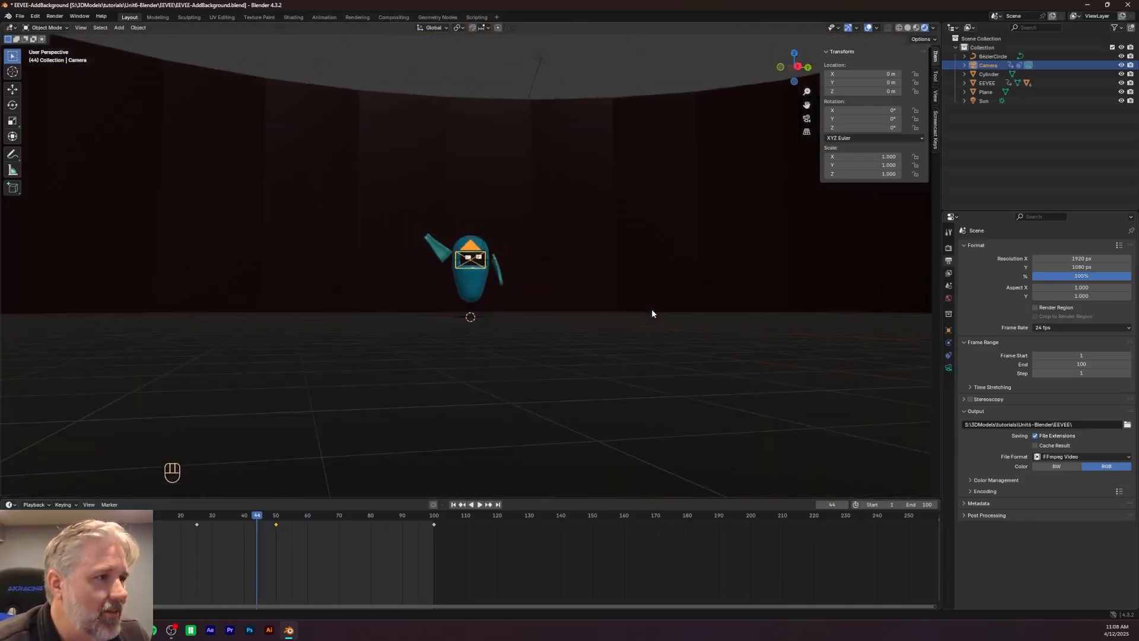
pyautogui.scroll(6, 650, 309)
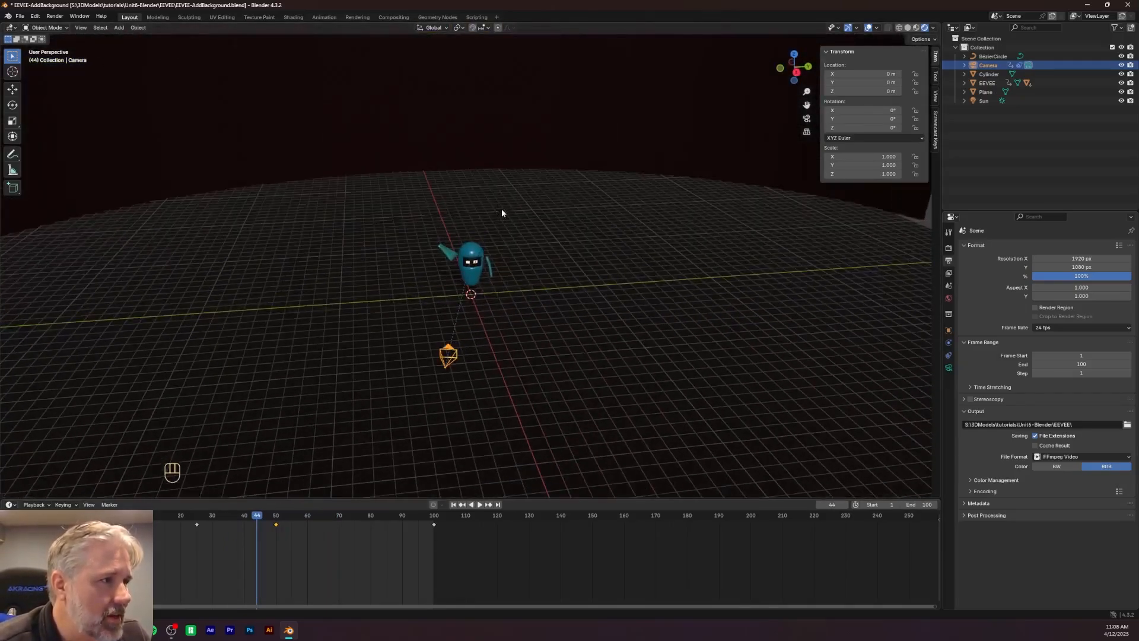
pyautogui.click(500, 209)
pyautogui.press('g')
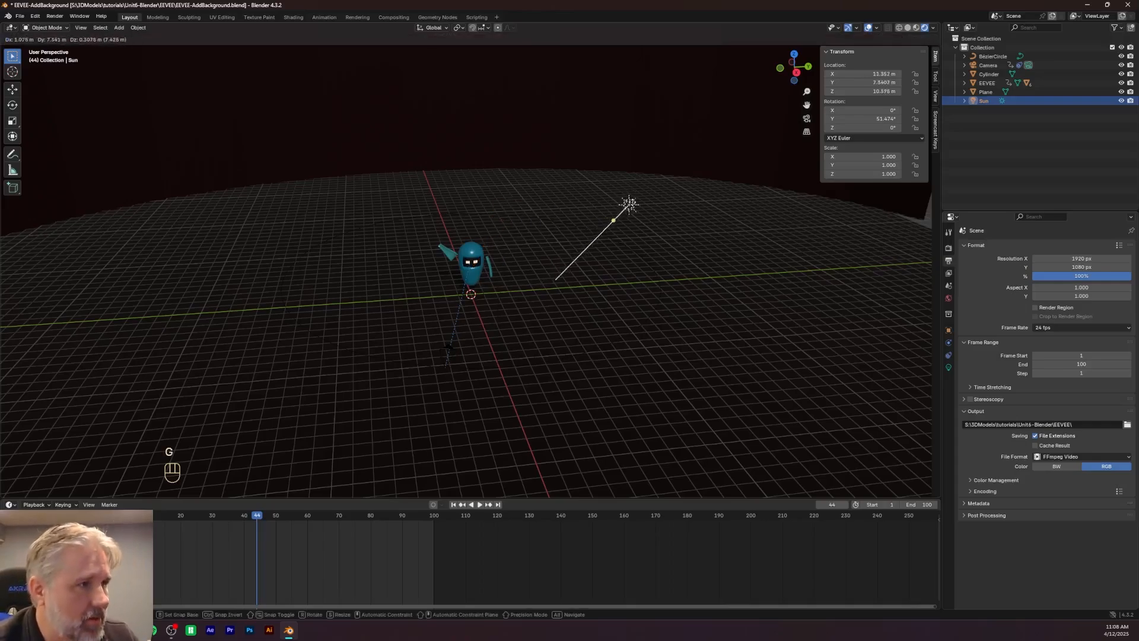
pyautogui.click(636, 206)
# Rotate the sun light to aim at the robot, ending at about -33.5°, 50.7° and 1.4° in X, Y and Z
pyautogui.press('r')
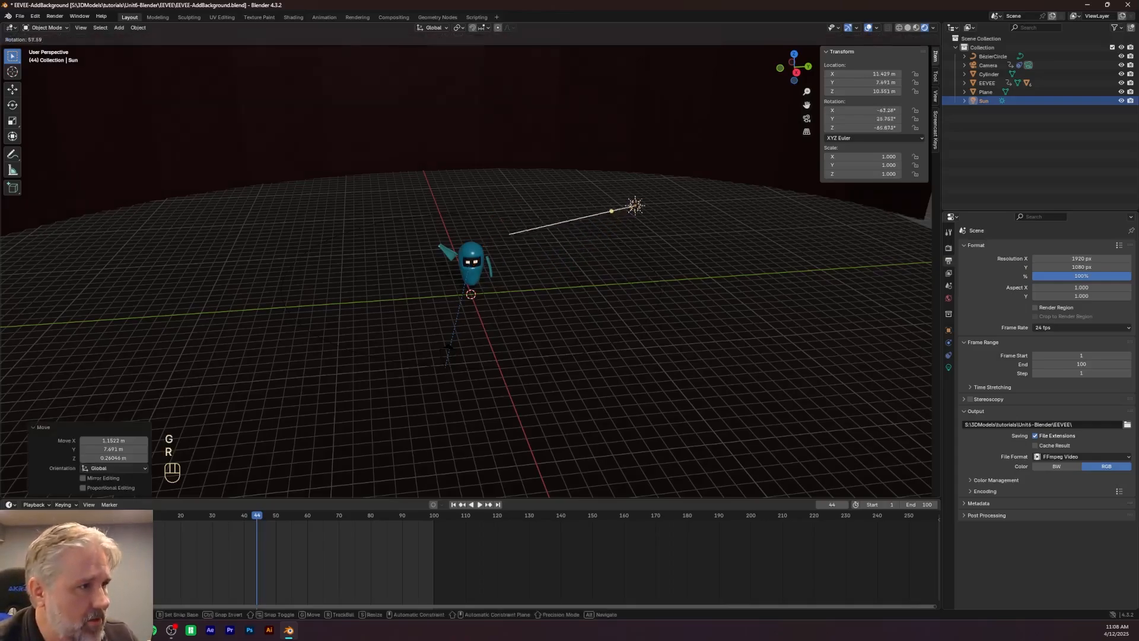
pyautogui.click(636, 267)
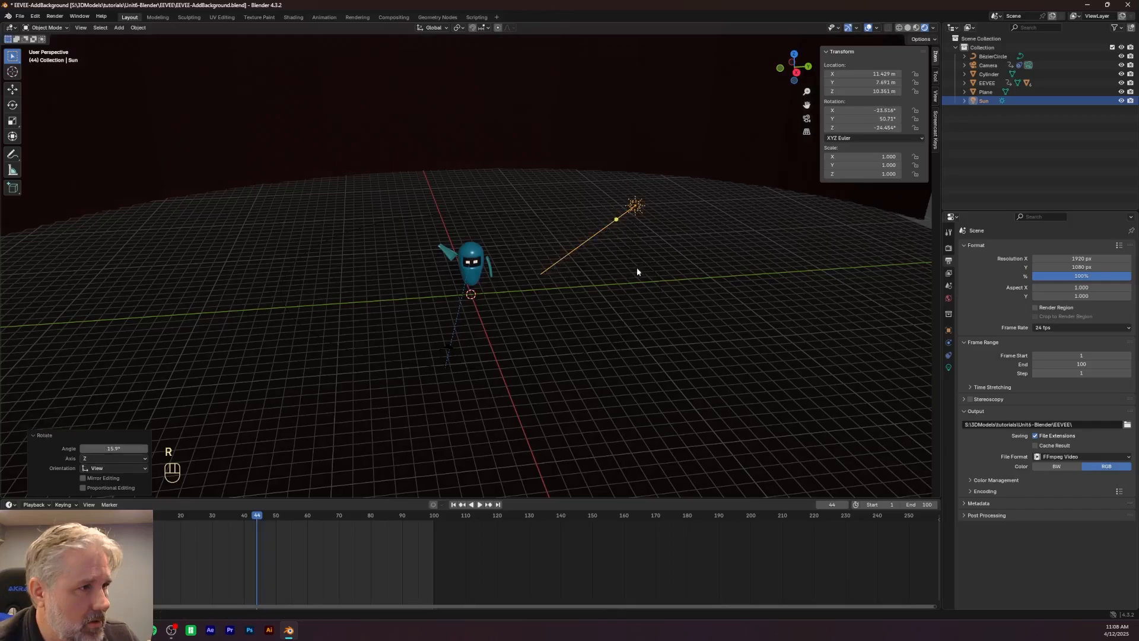
pyautogui.moveTo(636, 267); pyautogui.dragTo(611, 292, button='middle')
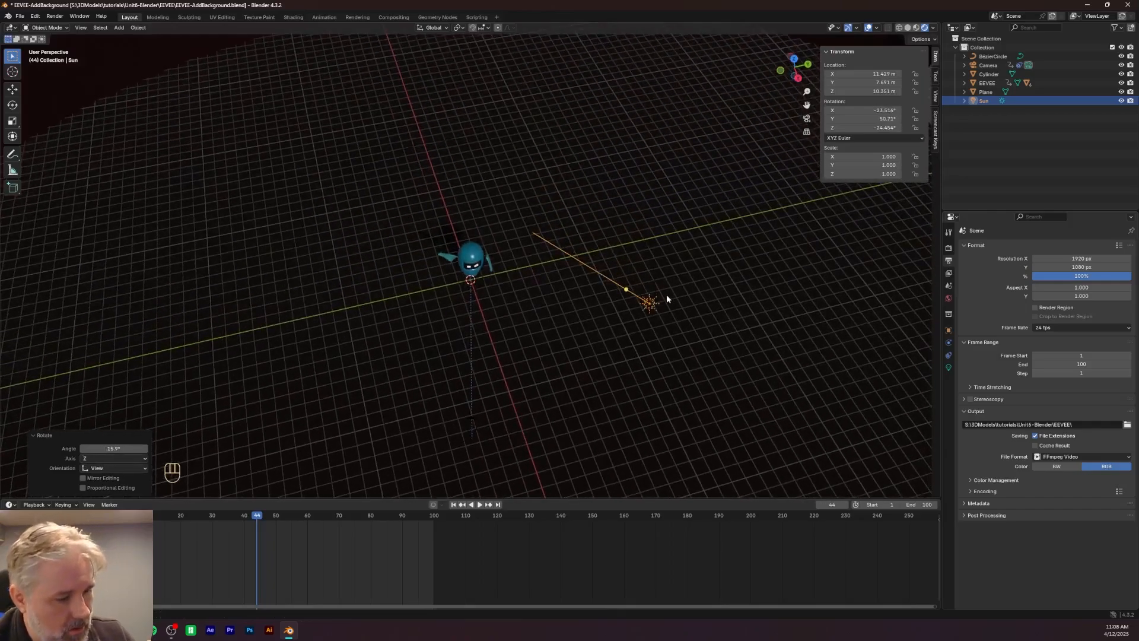
pyautogui.press('r')
pyautogui.press('z')
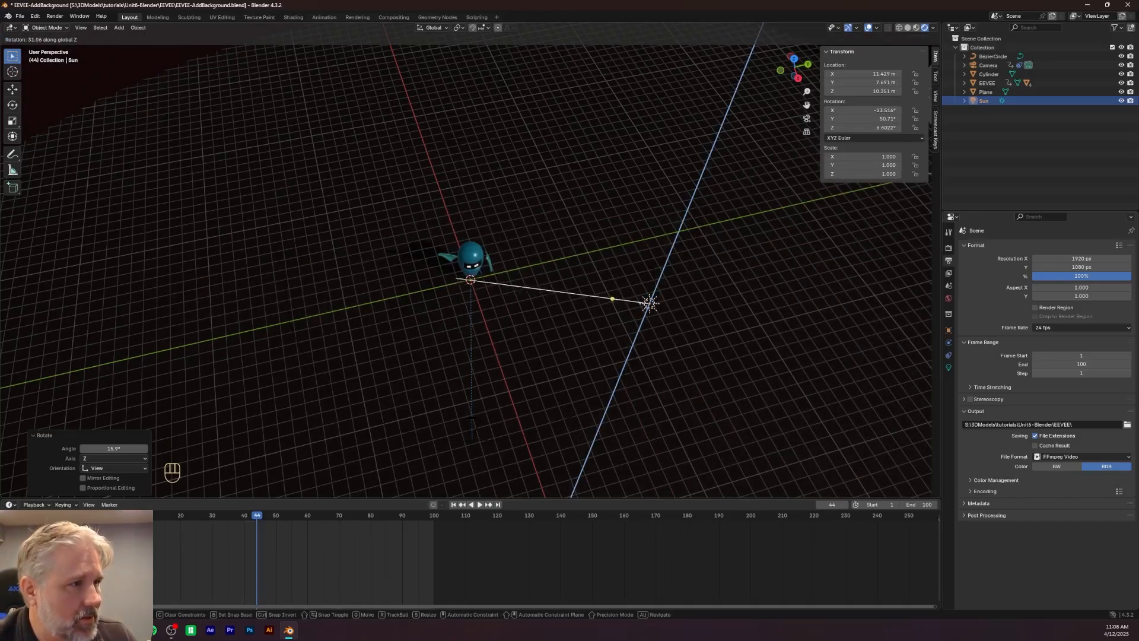
pyautogui.click(538, 253)
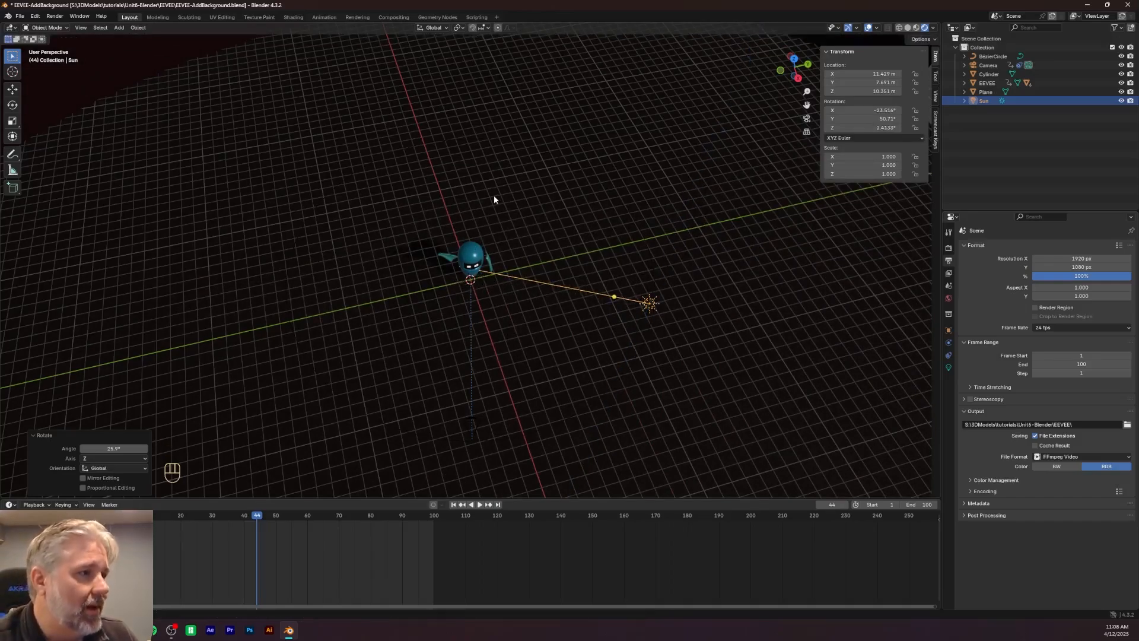
# Add an area light and move it across the floor plane to about X 6.6 m, Y -7.6 m
pyautogui.hotkey('shift', 'a')
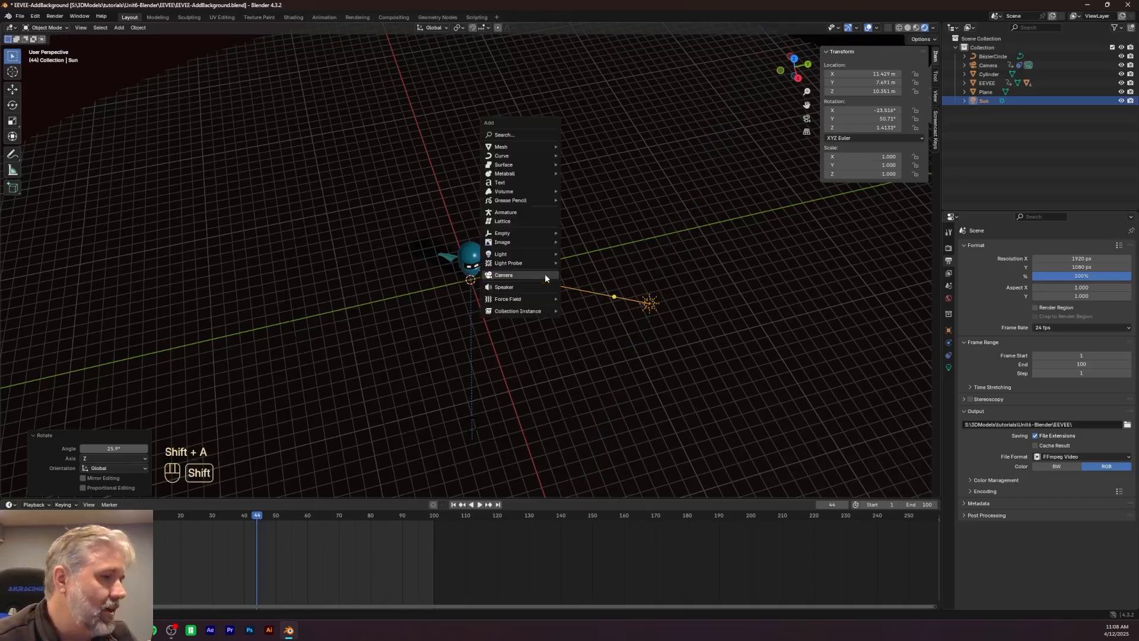
pyautogui.moveTo(516, 254)
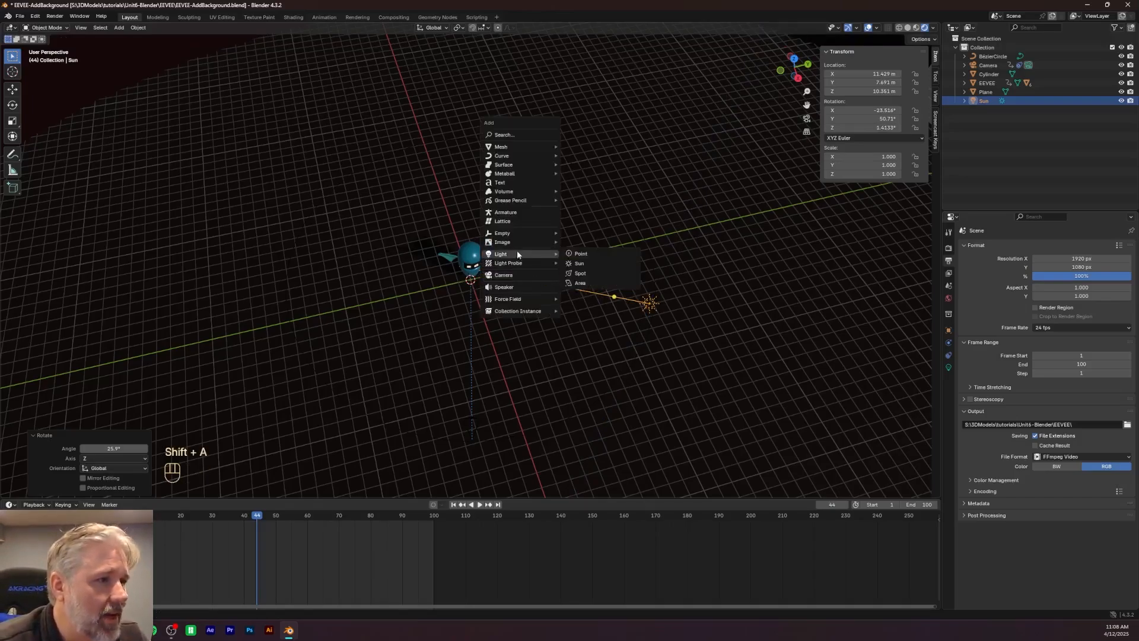
pyautogui.click(582, 283)
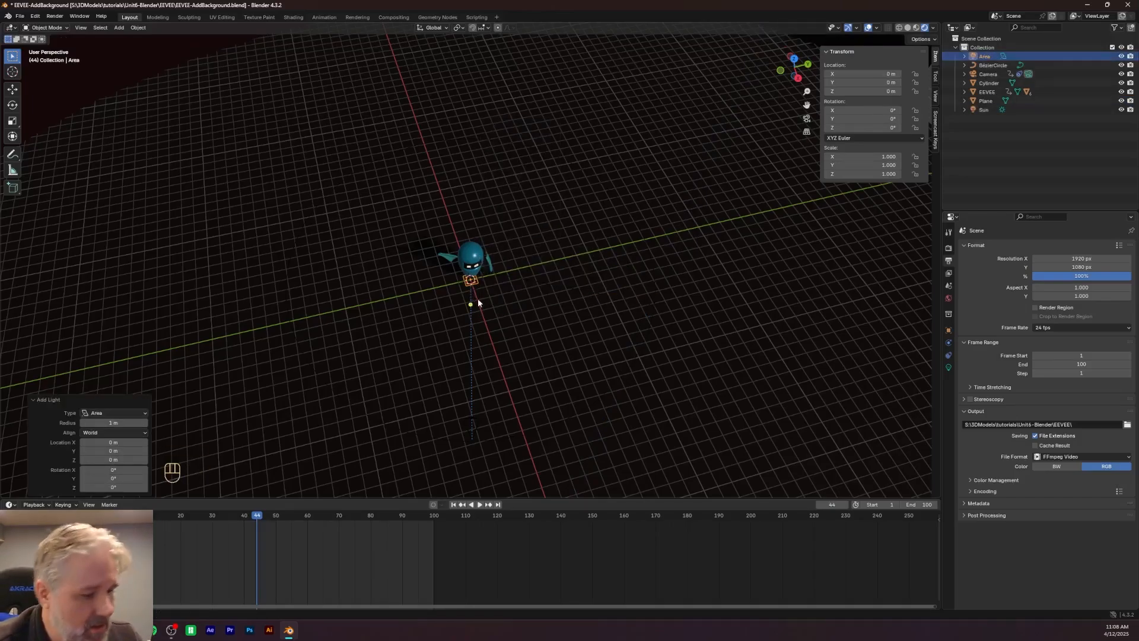
pyautogui.press('g')
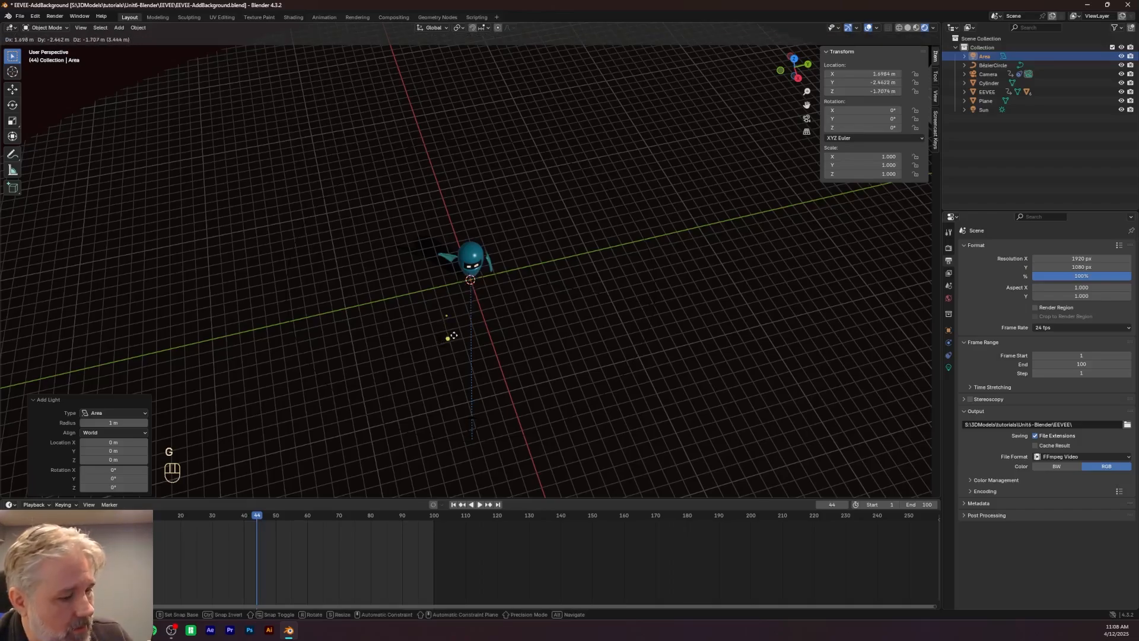
pyautogui.hotkey('shift', 'z')
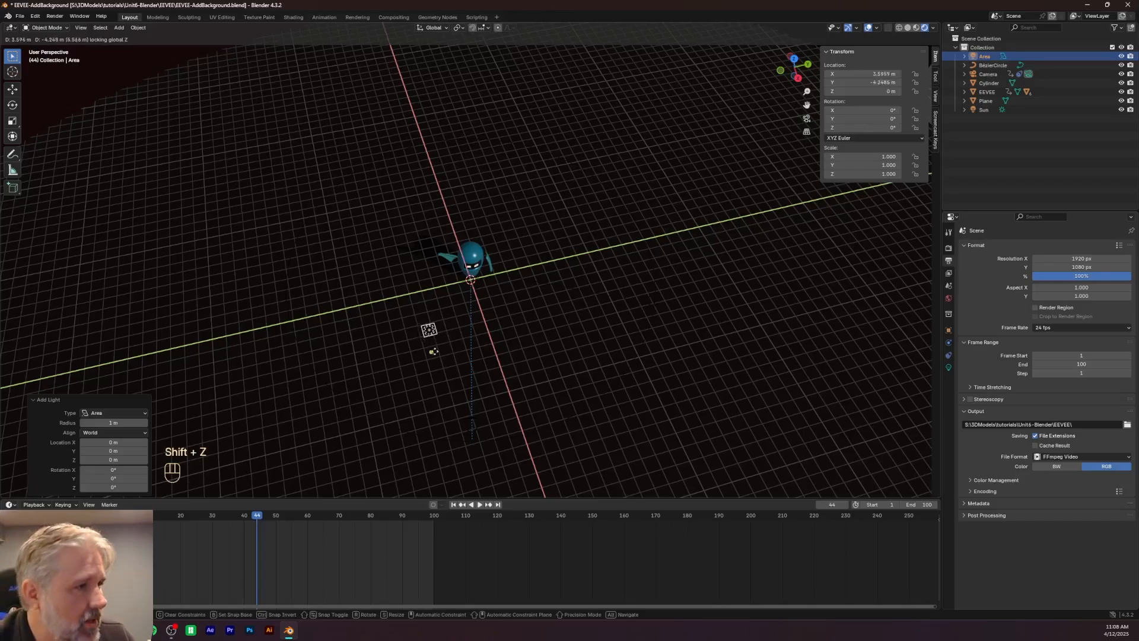
pyautogui.click(407, 397)
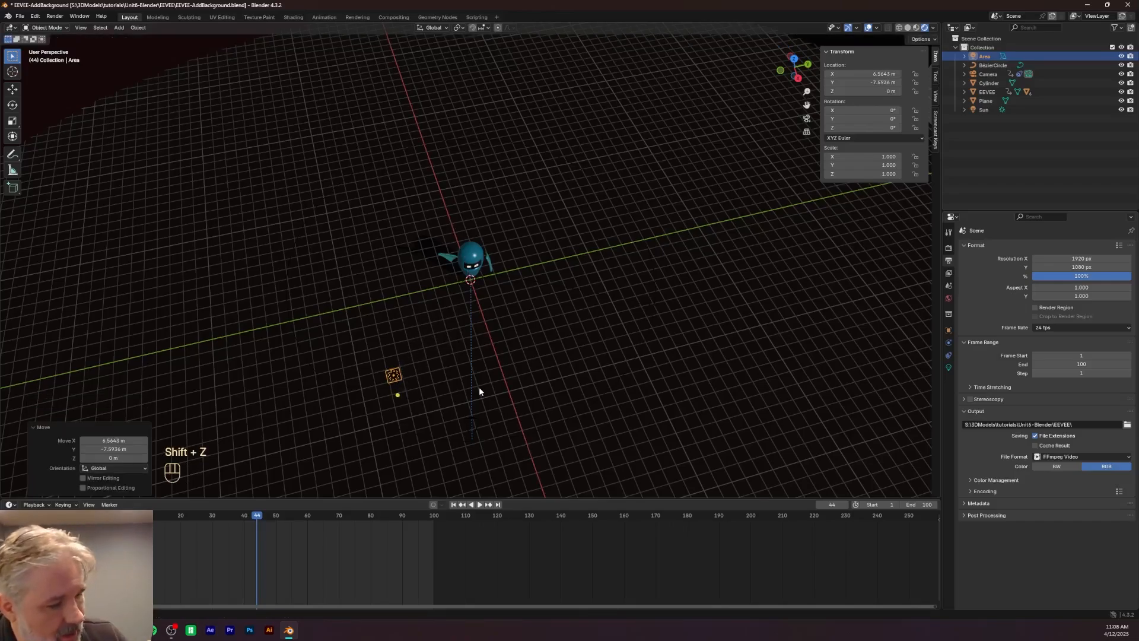
# Aim the area light at the robot by rotating it about 51.6° around X and about 93.7° around Y
pyautogui.press('r')
pyautogui.press('x')
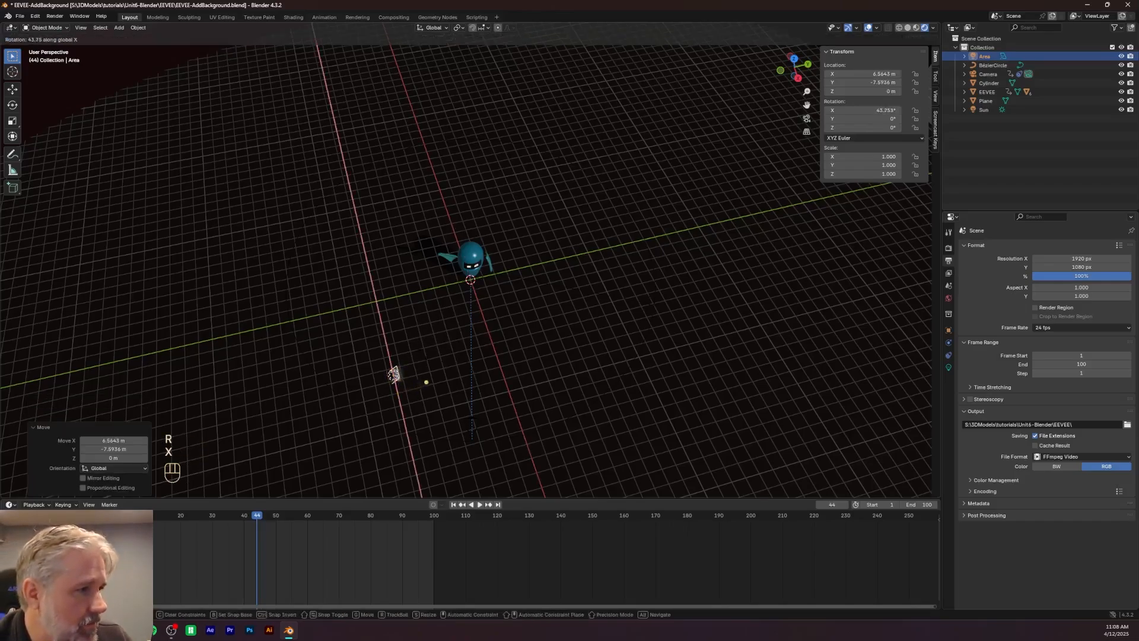
pyautogui.click(394, 375)
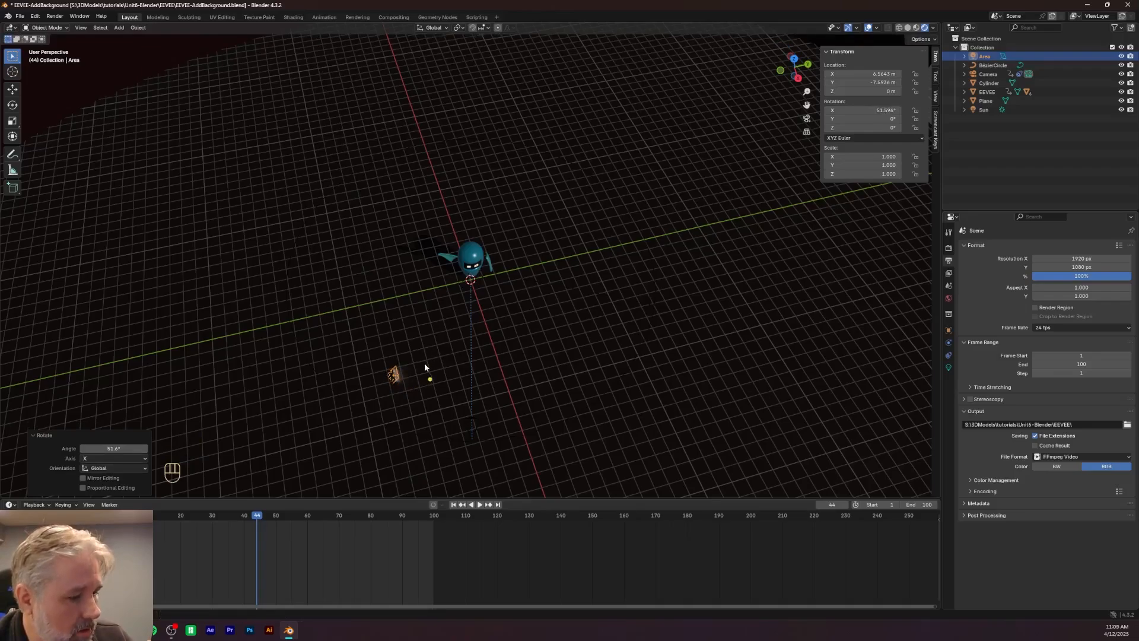
pyautogui.press('r')
pyautogui.press('y')
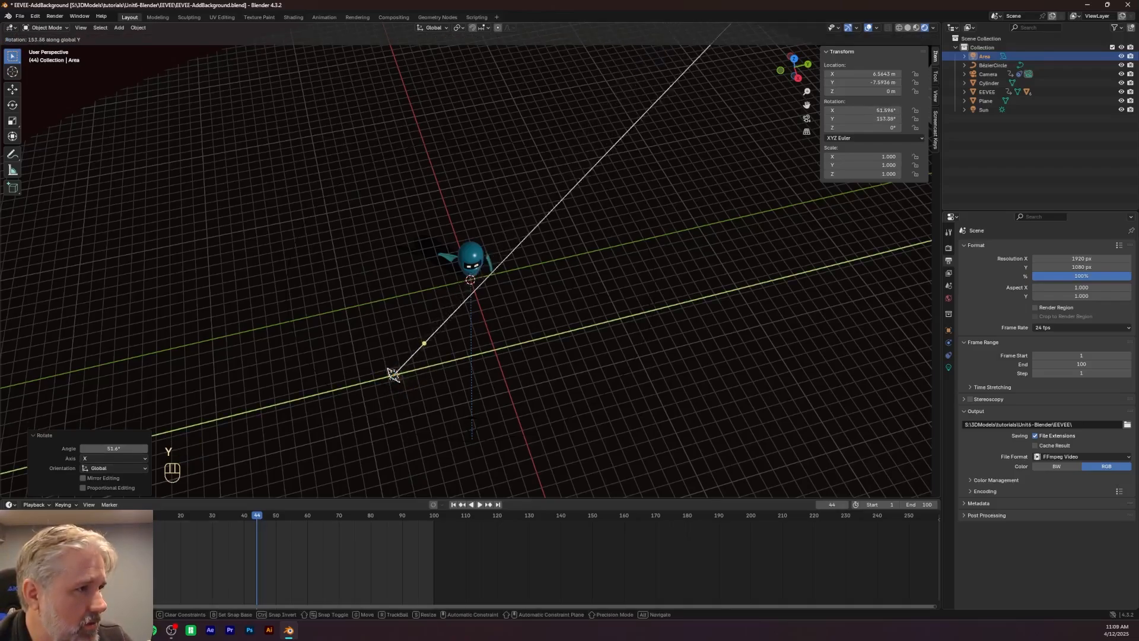
pyautogui.click(470, 370)
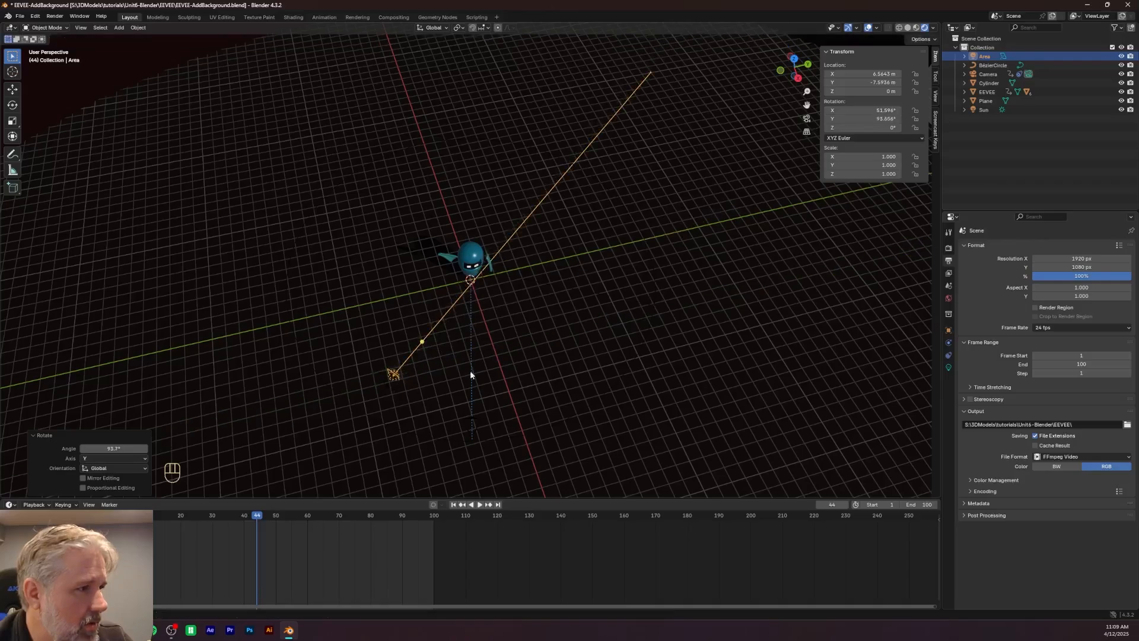
# Raise the area light about 2.9 m along the Z axis so its beam meets the robot's body
pyautogui.moveTo(470, 370); pyautogui.dragTo(554, 338, button='middle')
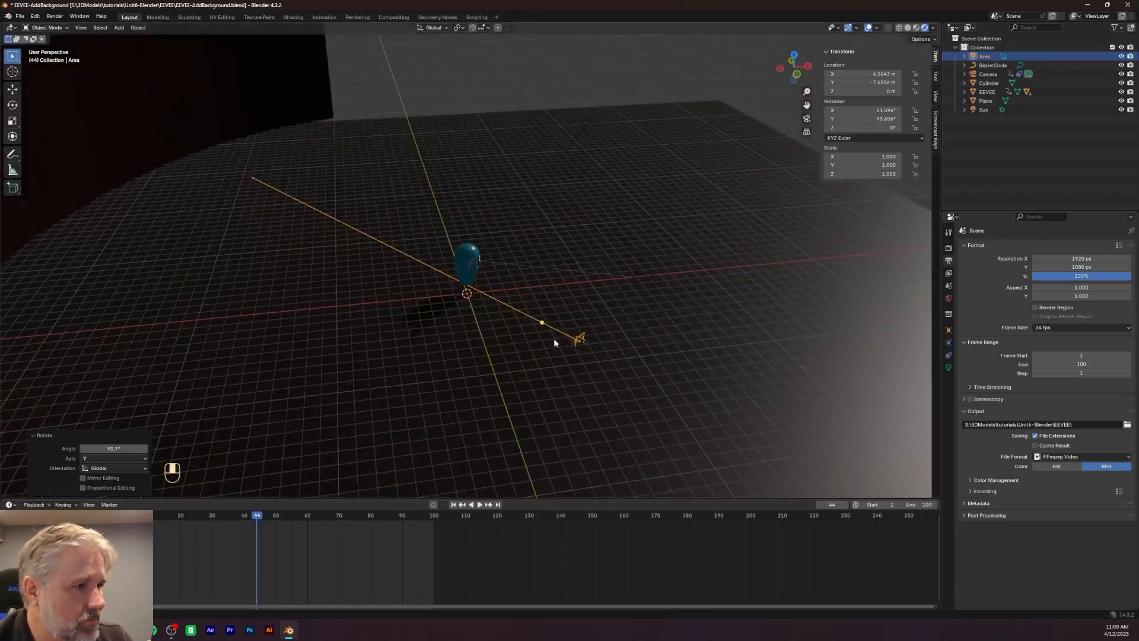
pyautogui.press('g')
pyautogui.press('z')
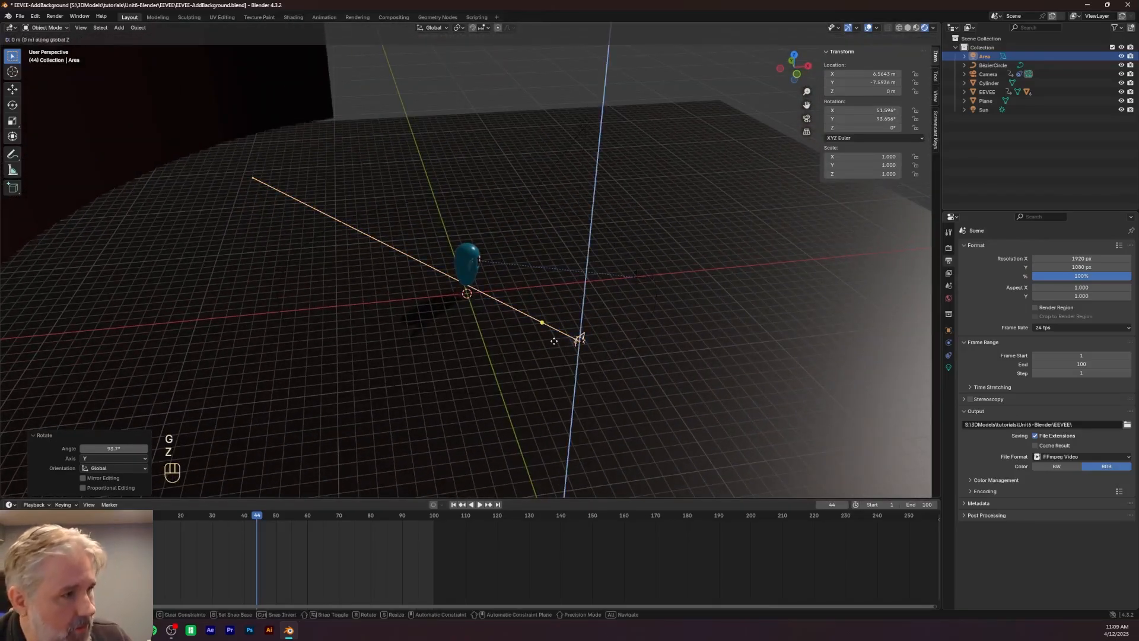
pyautogui.click(549, 300)
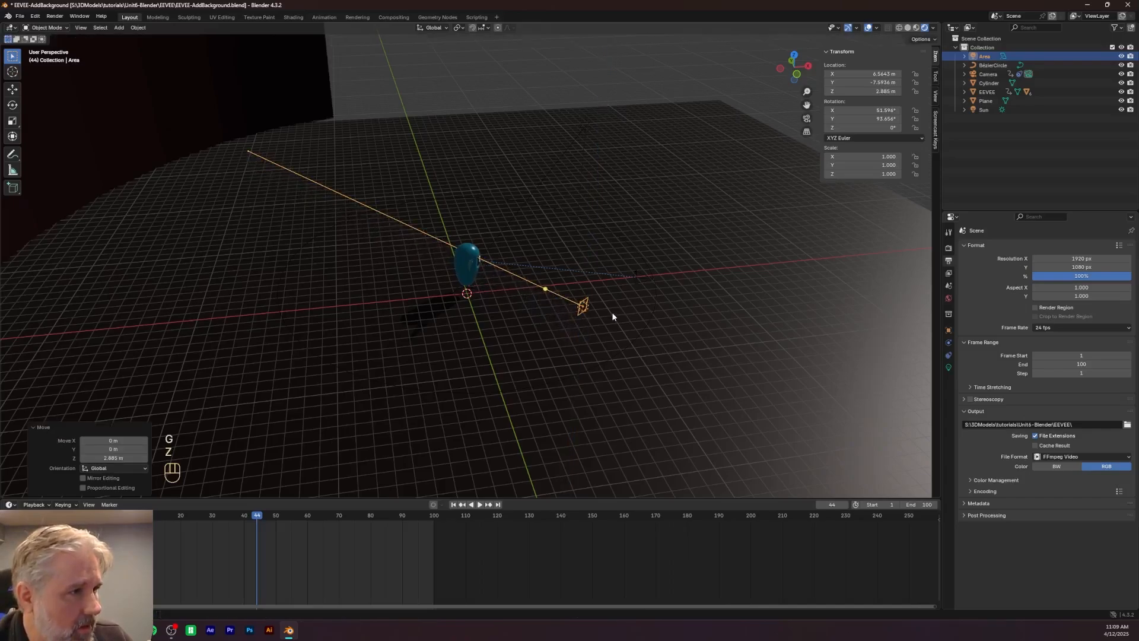
# Give the area light a light blue color, about #79B0FF, and set its power to 700 W
pyautogui.moveTo(549, 300)
pyautogui.mouseDown(button='middle')
pyautogui.moveTo(591, 315)
pyautogui.moveTo(550, 297)
pyautogui.moveTo(534, 305)
pyautogui.mouseUp(button='middle')
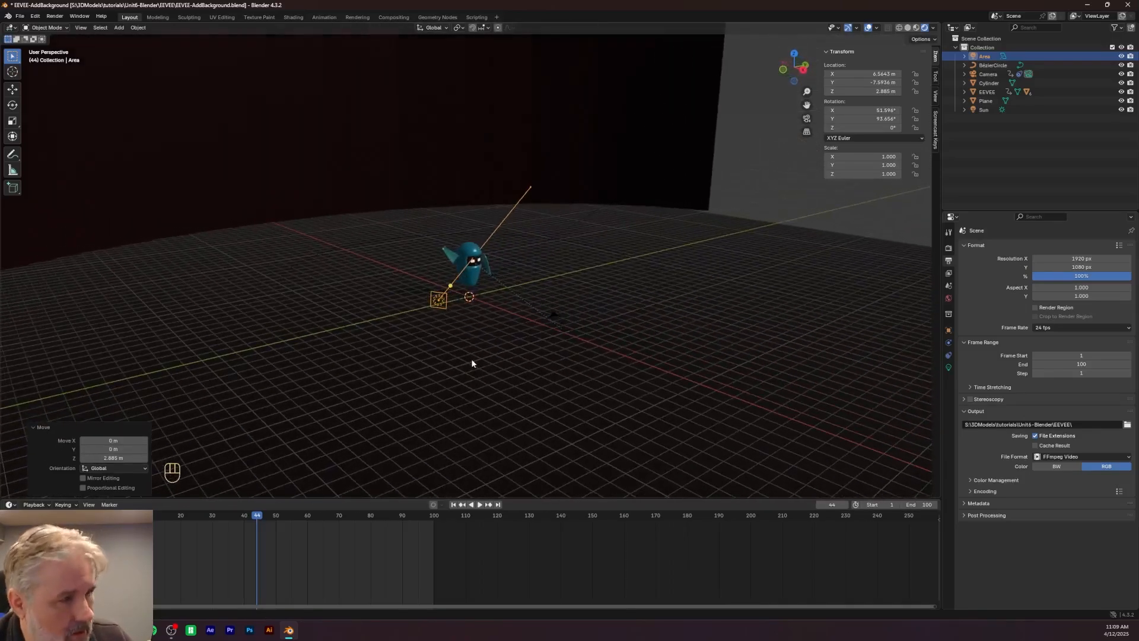
pyautogui.click(949, 367)
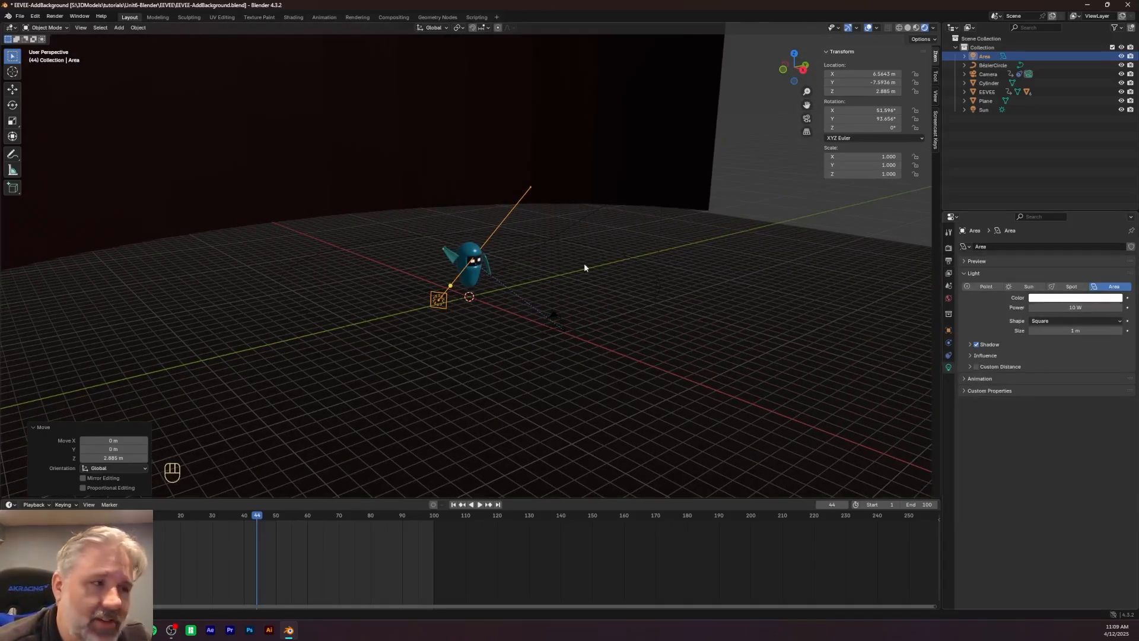
pyautogui.click(1063, 299)
pyautogui.click(1085, 184)
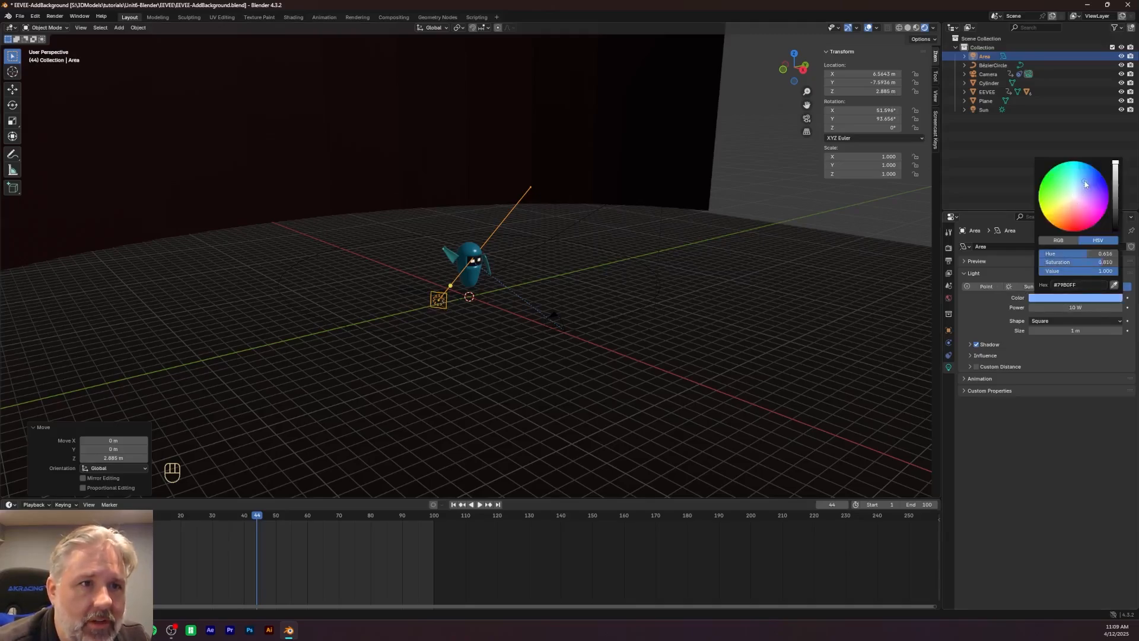
pyautogui.moveTo(1075, 307)
pyautogui.mouseDown()
pyautogui.moveTo(1092, 308)
pyautogui.moveTo(1062, 307)
pyautogui.mouseUp()
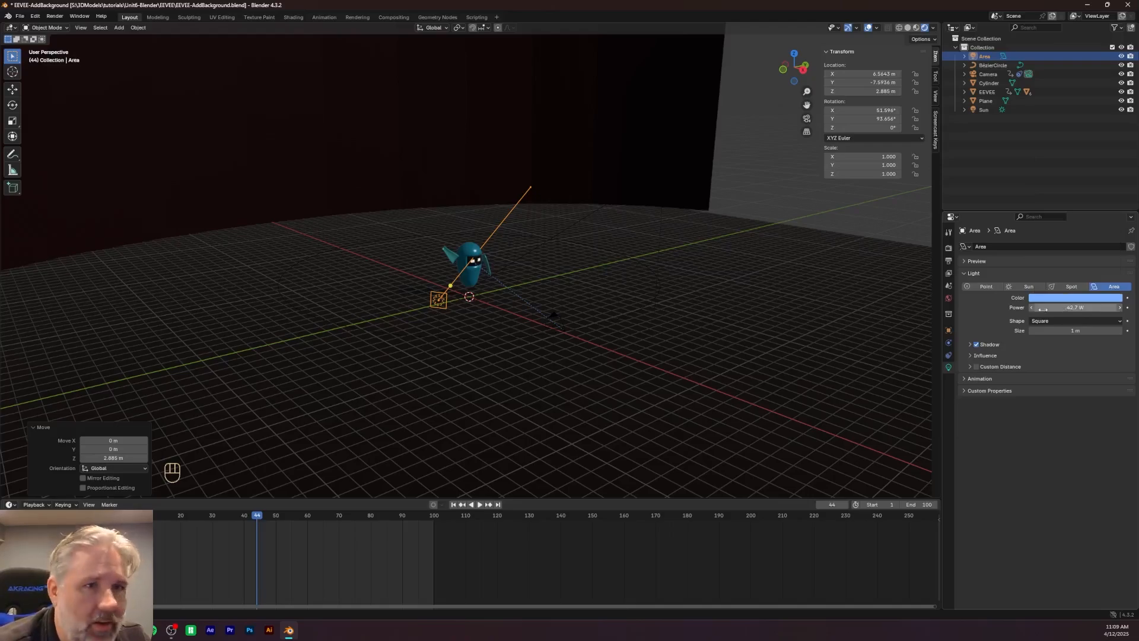
pyautogui.click(1075, 308)
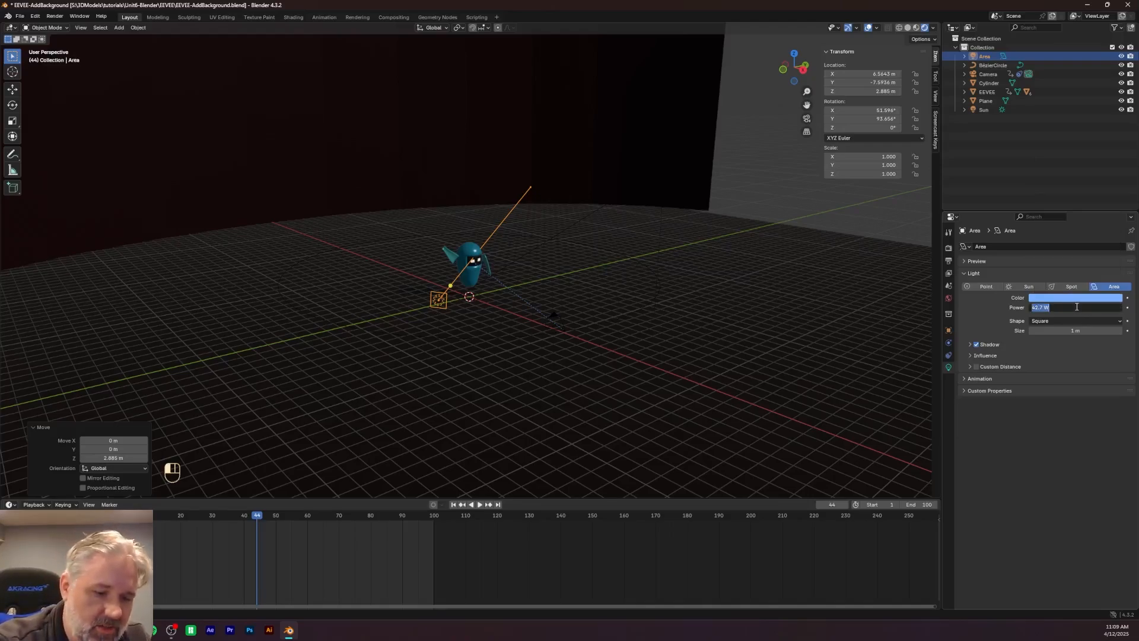
pyautogui.write('700')
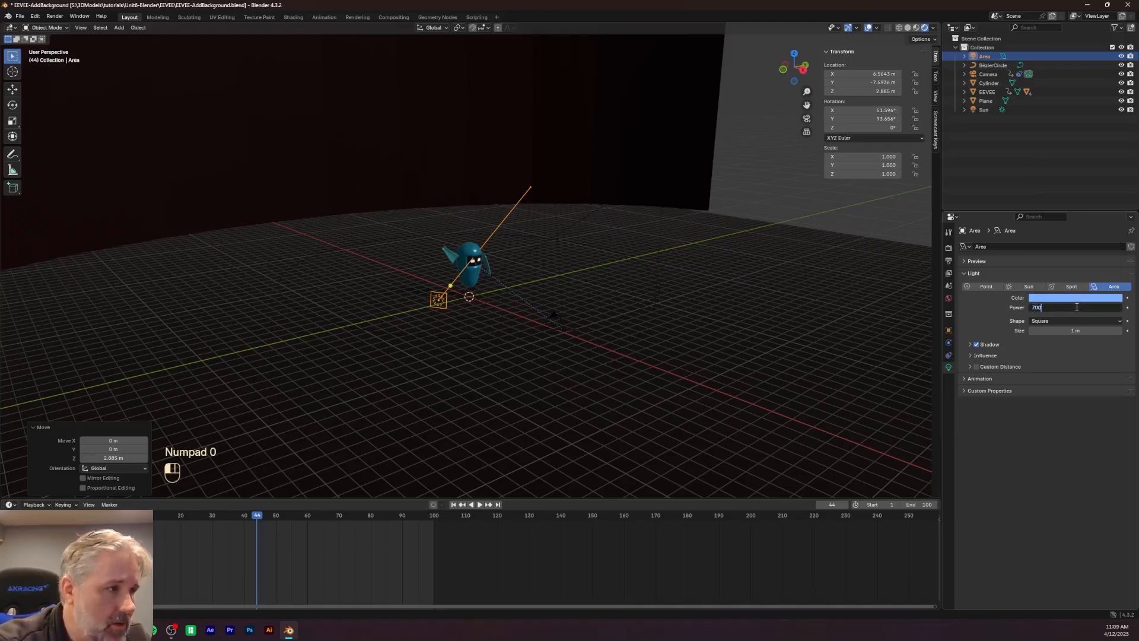
pyautogui.press('Return')
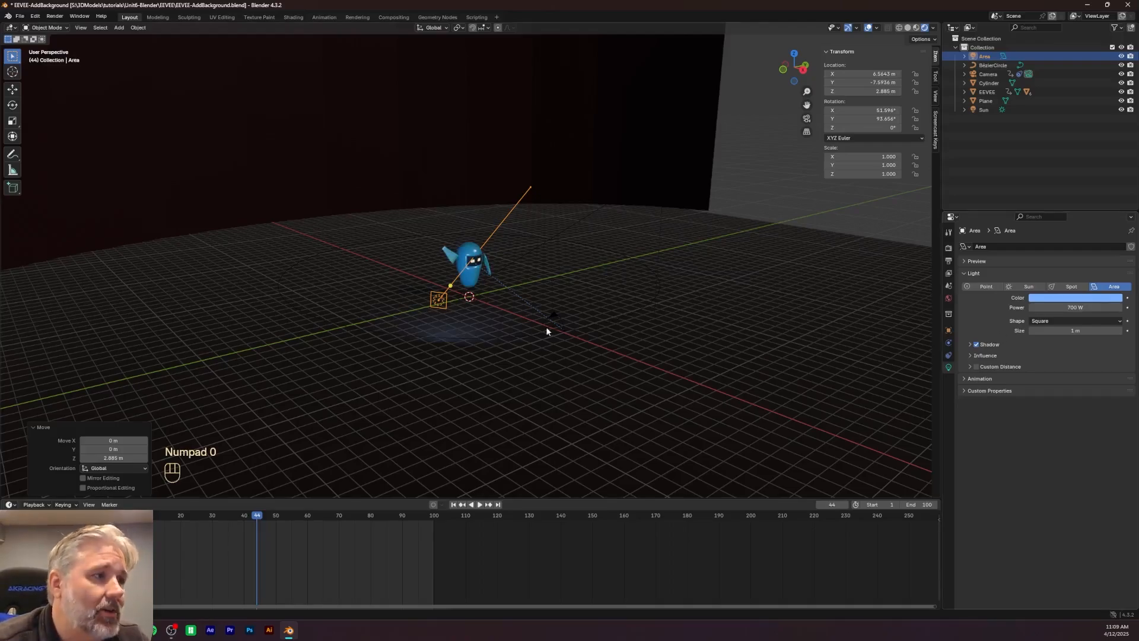
# Add a second area light and move it across the floor plane to about X -8.1 m, Y -8.0 m
pyautogui.moveTo(473, 323); pyautogui.dragTo(553, 330, button='middle')
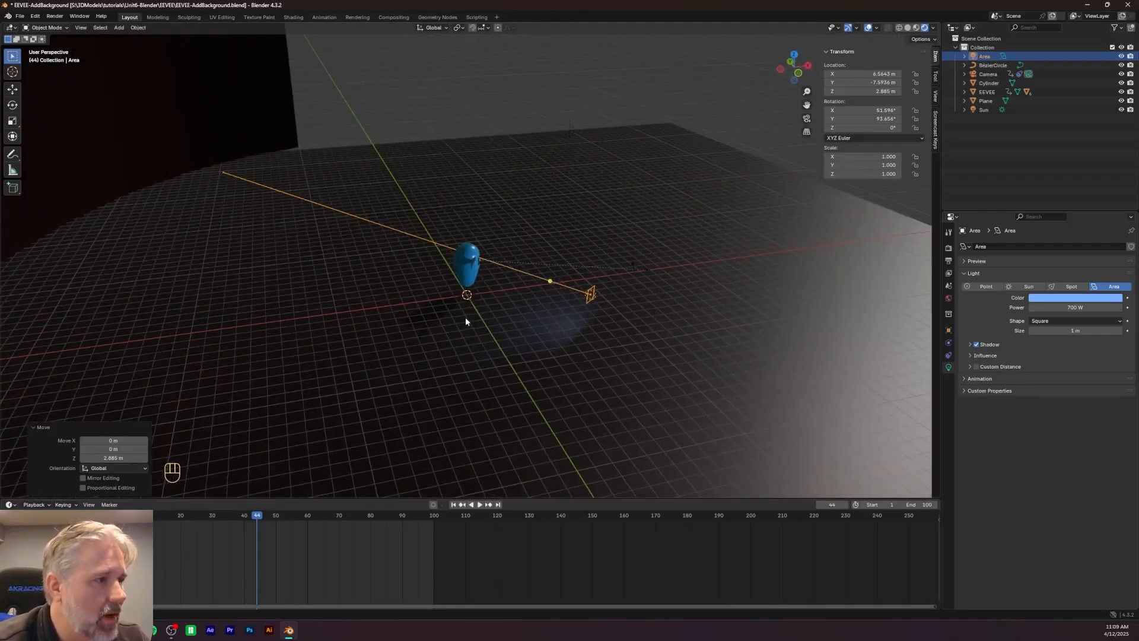
pyautogui.hotkey('shift', 'a')
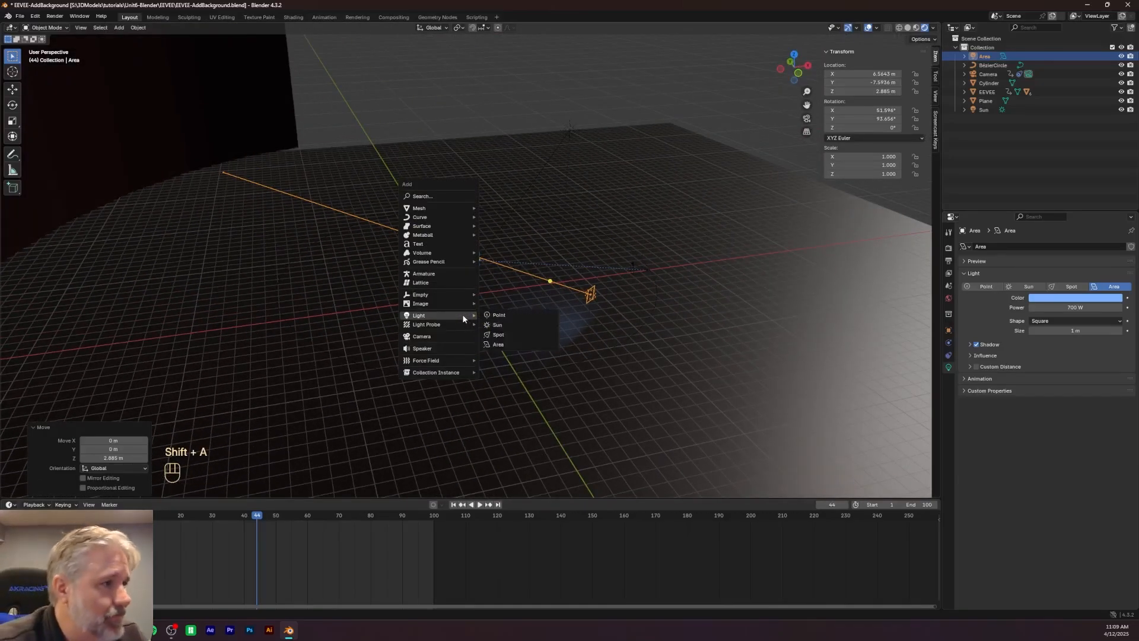
pyautogui.click(500, 344)
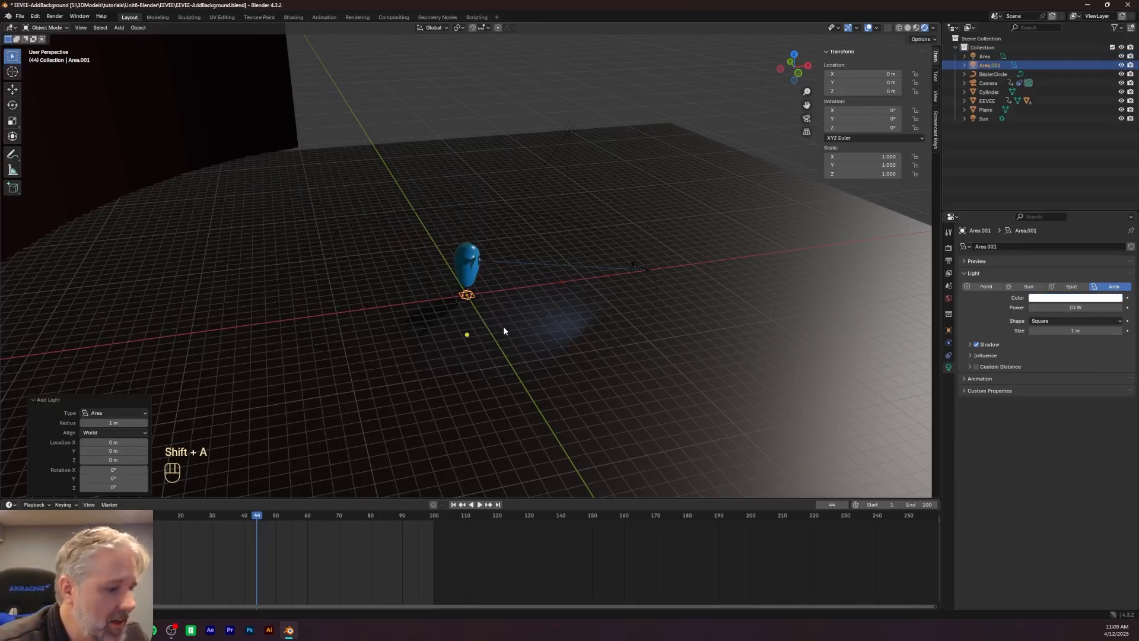
pyautogui.press('g')
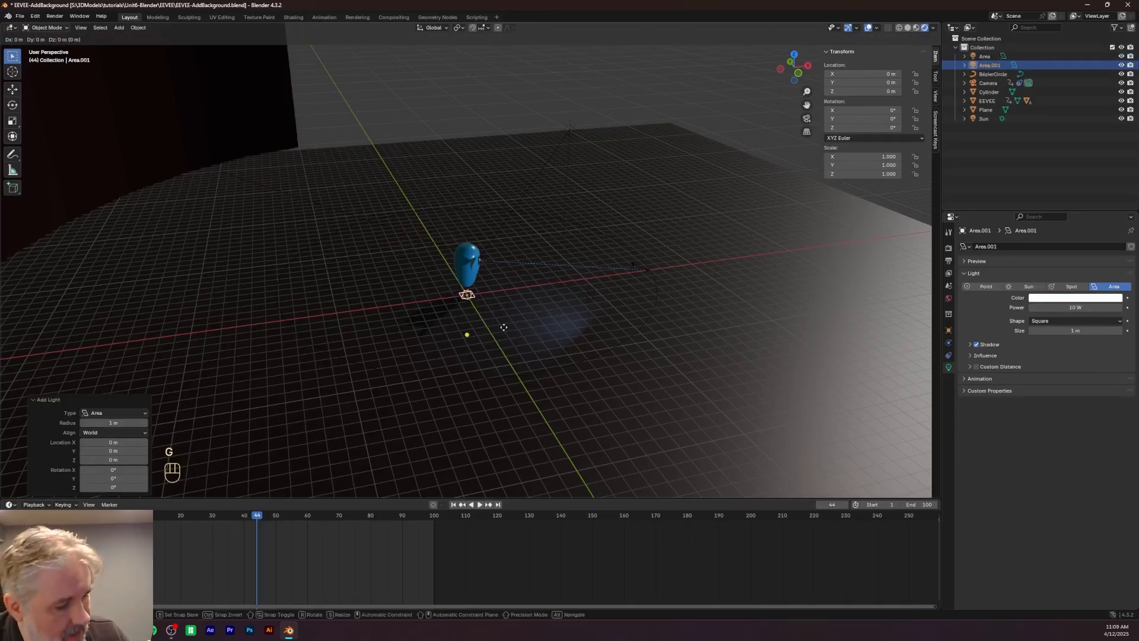
pyautogui.hotkey('shift', 'z')
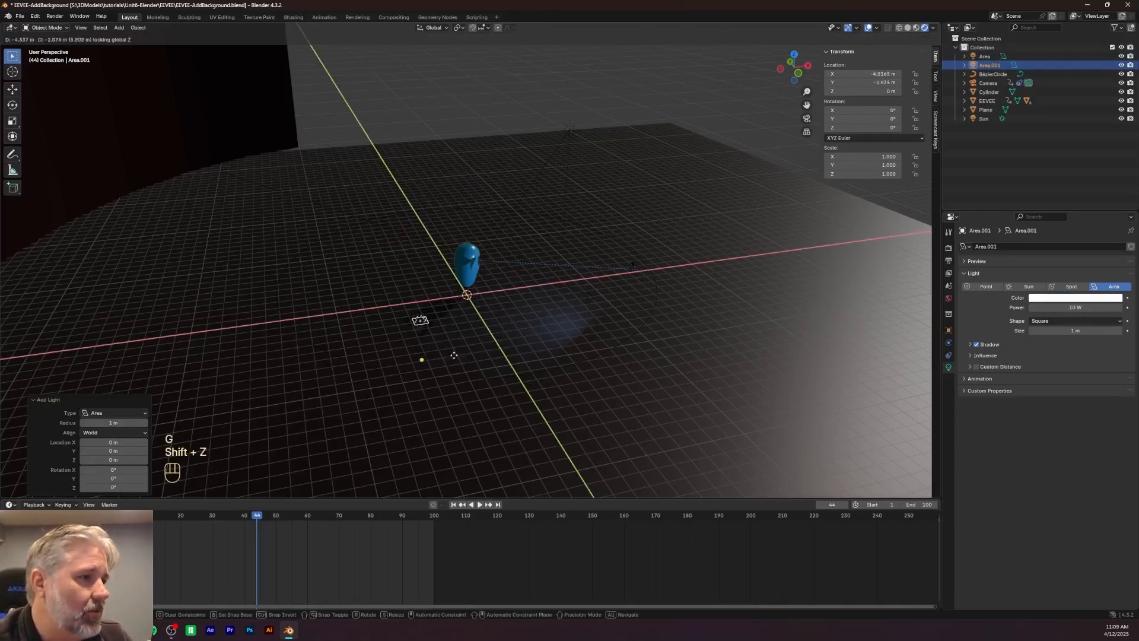
pyautogui.click(425, 401)
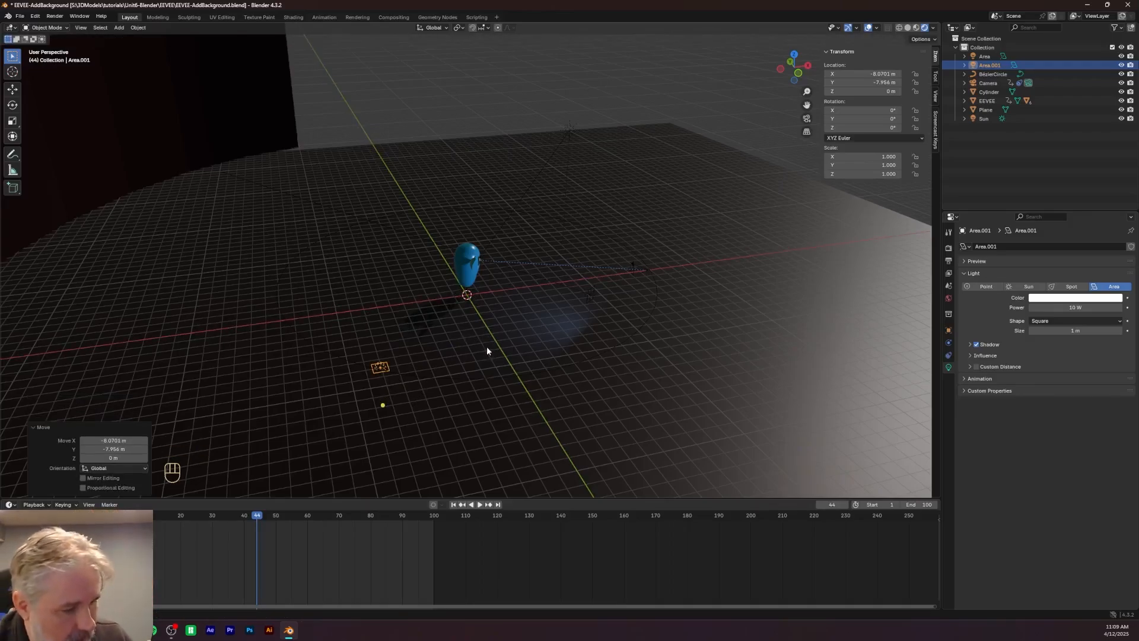
# Raise the second area light about 1.1 m along the Z axis
pyautogui.press('g')
pyautogui.press('z')
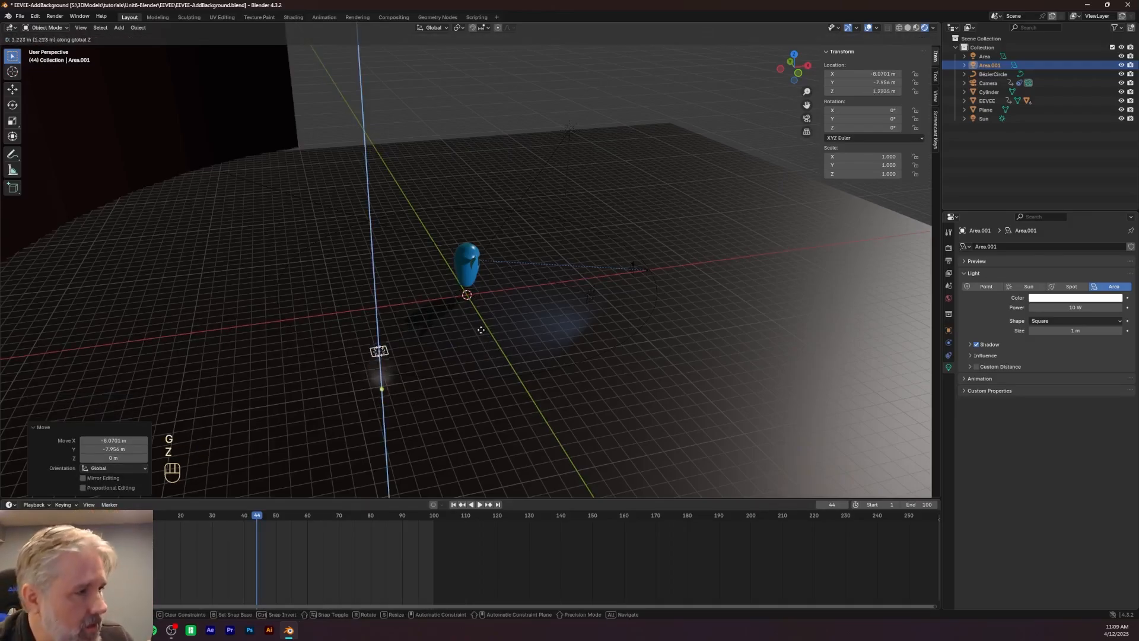
pyautogui.click(478, 332)
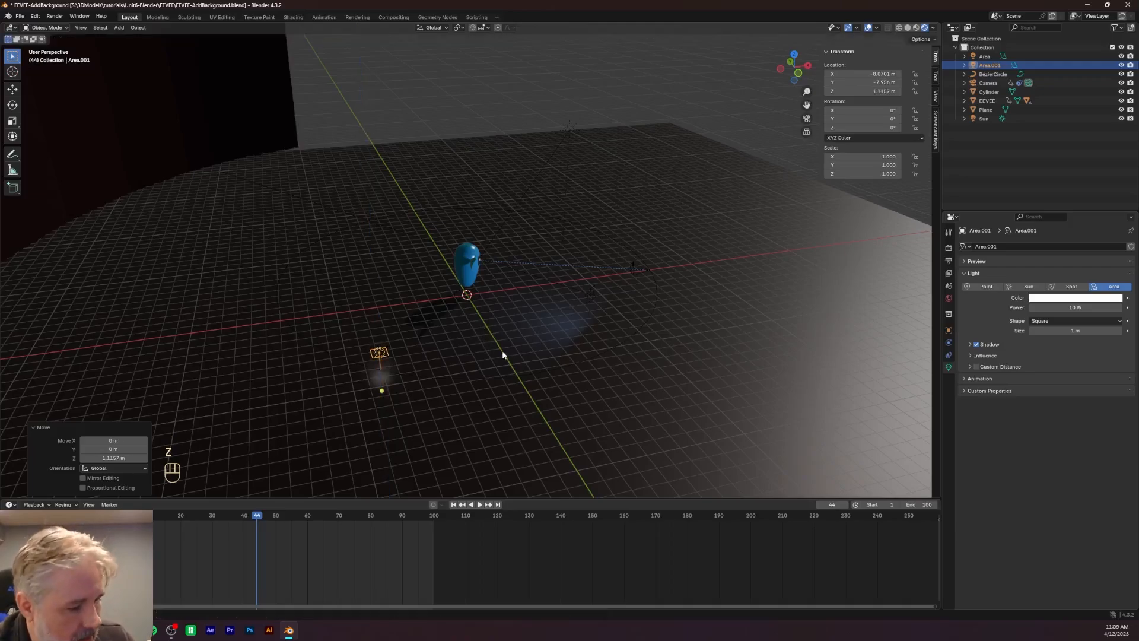
# Turn the second area light toward the robot by rotating it about -60° around X and about 131° around Z
pyautogui.press('r')
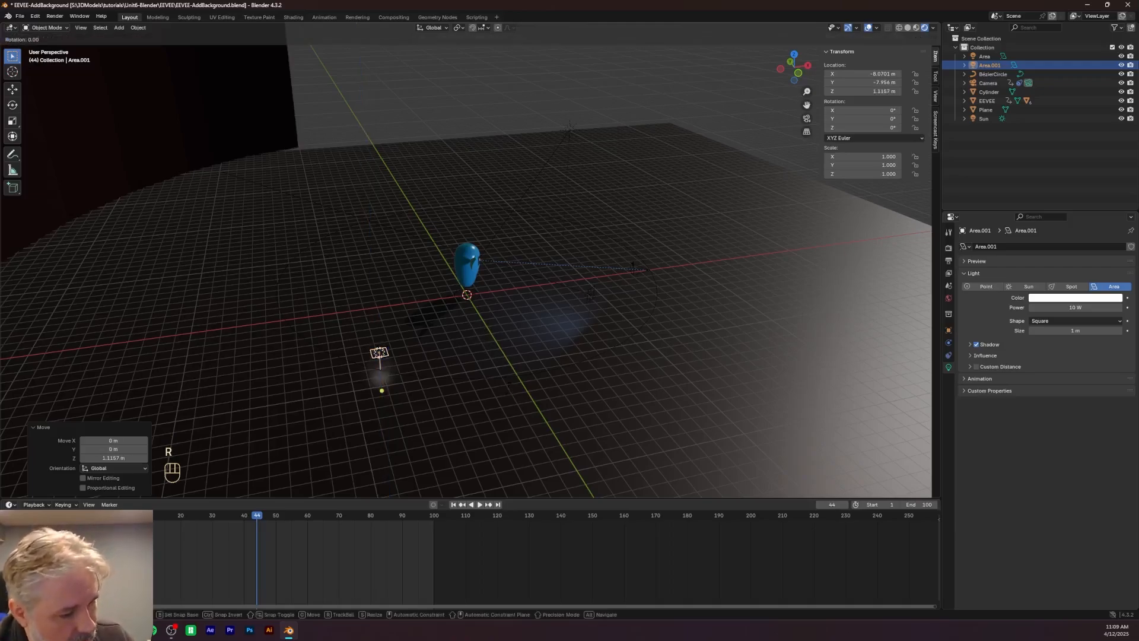
pyautogui.press('x')
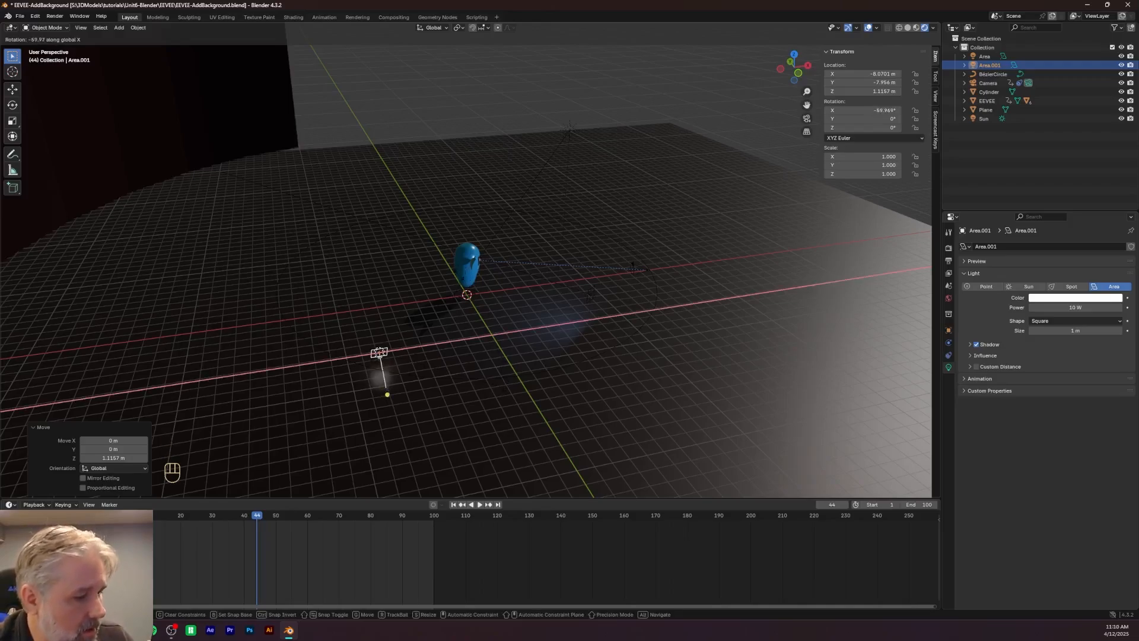
pyautogui.click(458, 274)
pyautogui.press('r')
pyautogui.press('z')
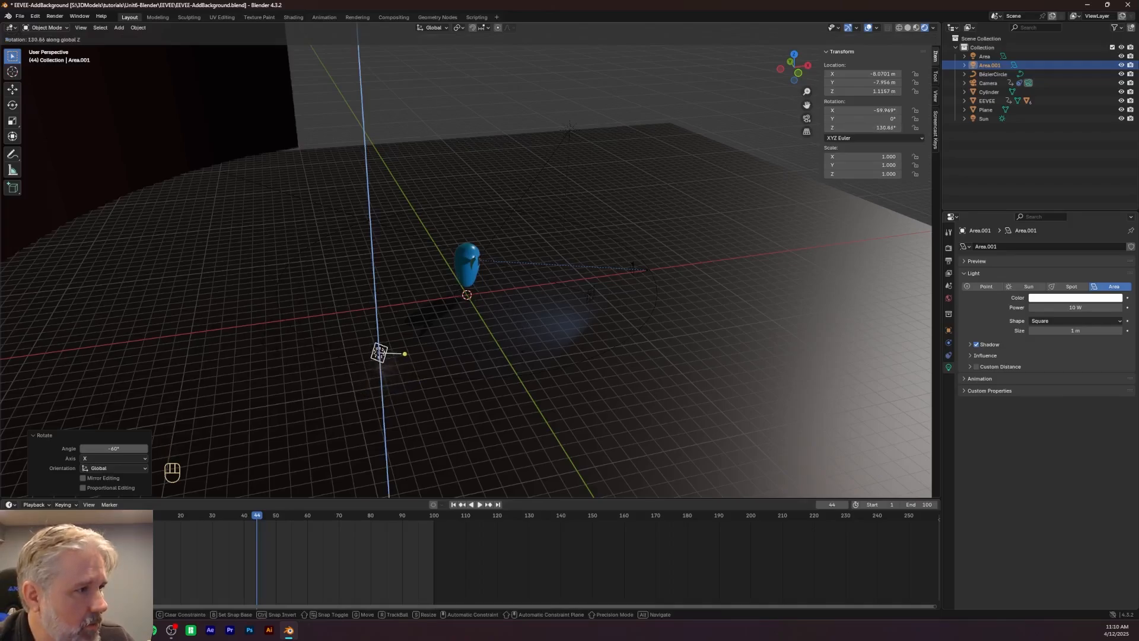
pyautogui.click(279, 349)
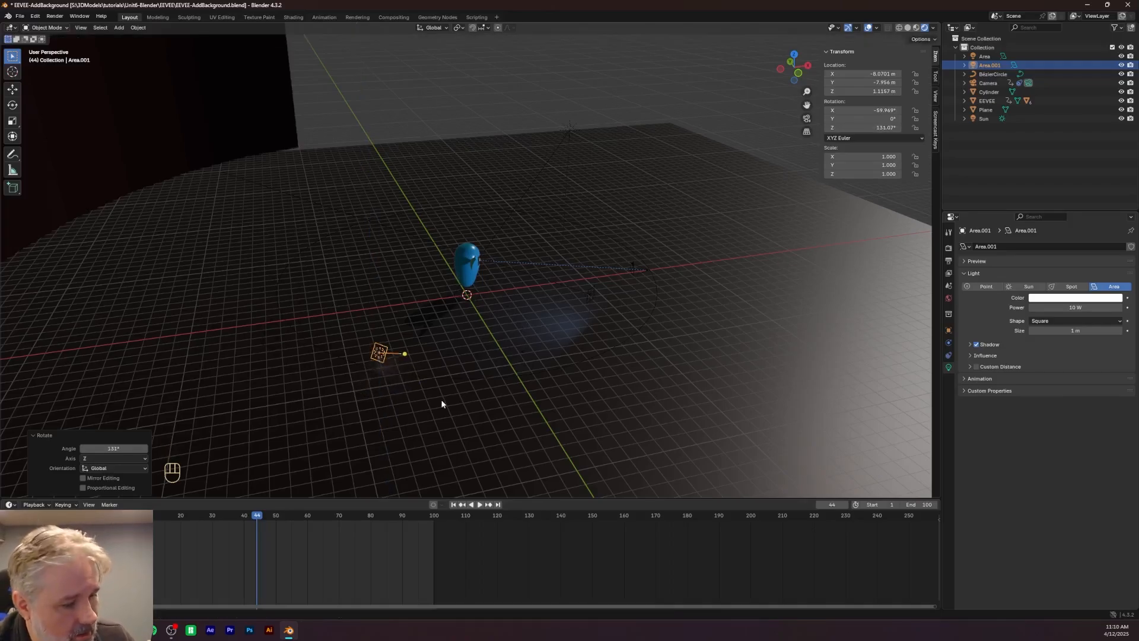
# Angle the second area light's beam up onto the robot by rotating it about -61.7° around the Y axis
pyautogui.press('r')
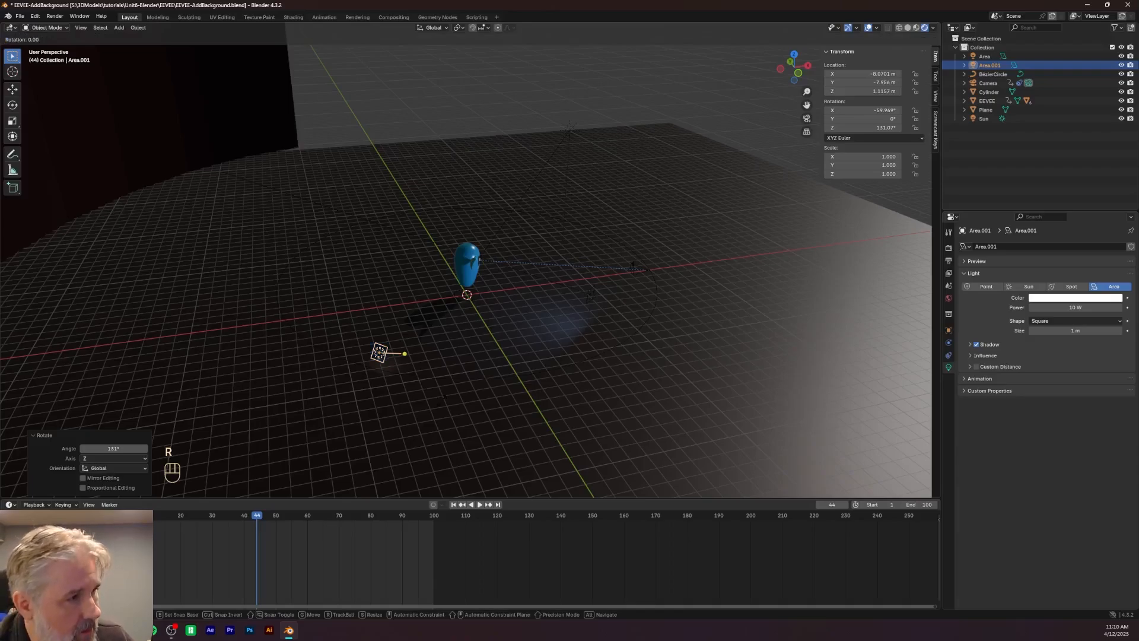
pyautogui.press('y')
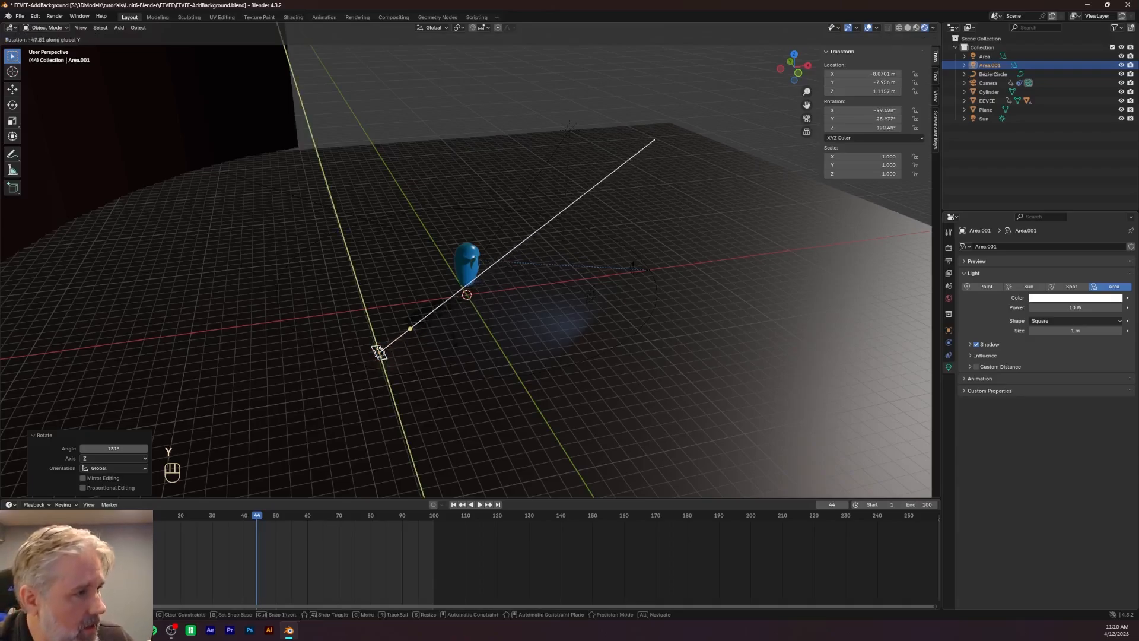
pyautogui.click(457, 321)
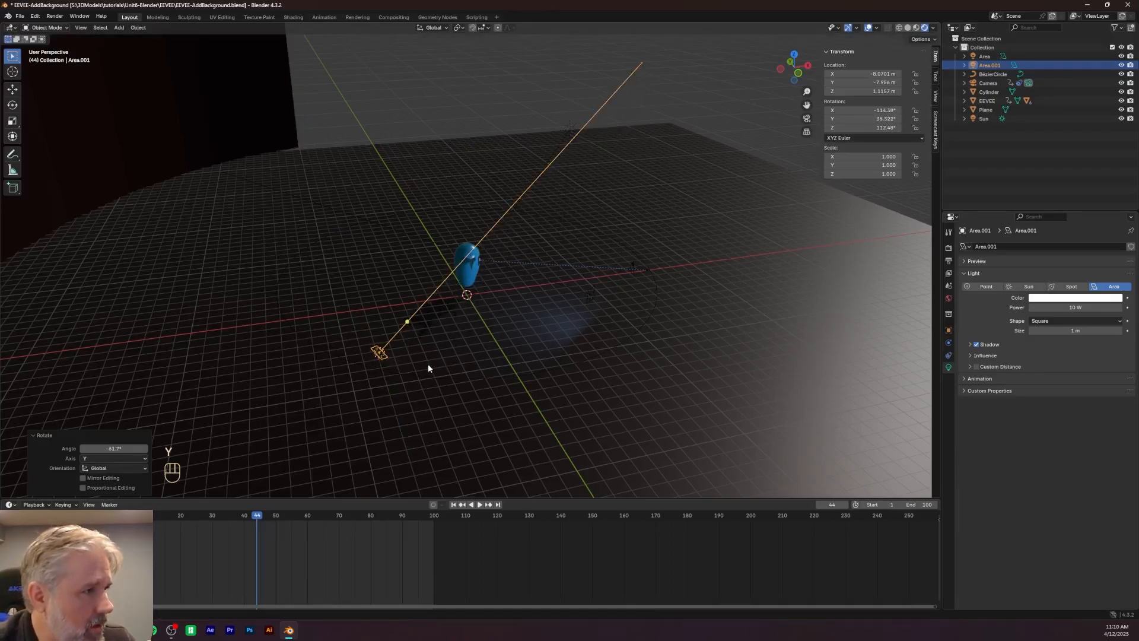
# Give the second area light a warm orange color, about #FFB95A, and set its power to 500 W
pyautogui.moveTo(429, 365); pyautogui.dragTo(402, 354, button='middle')
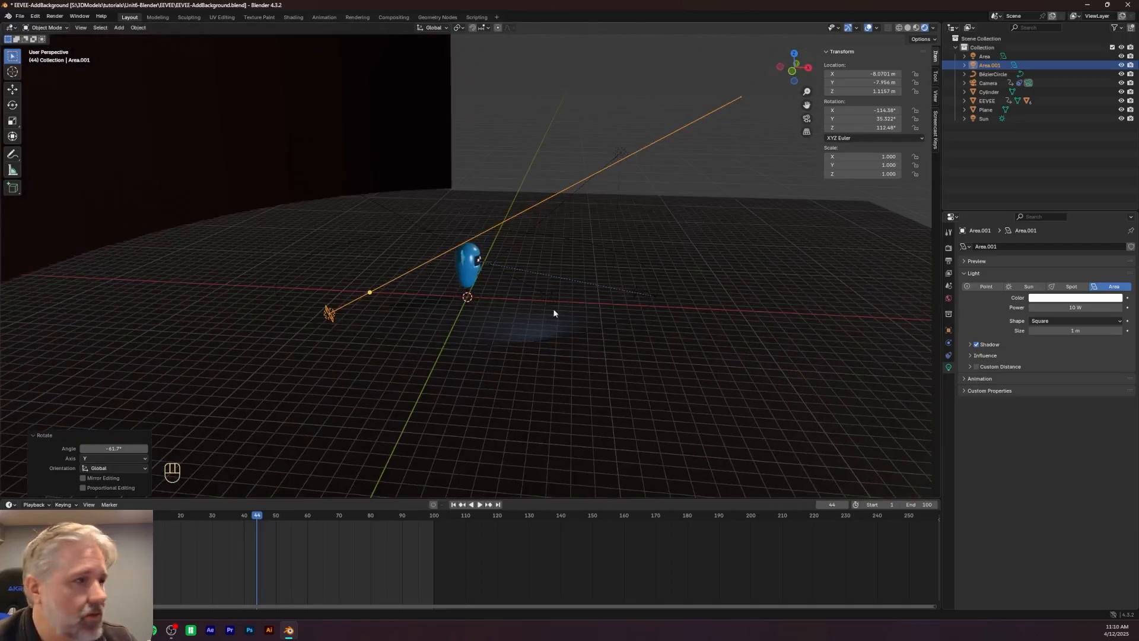
pyautogui.click(1065, 300)
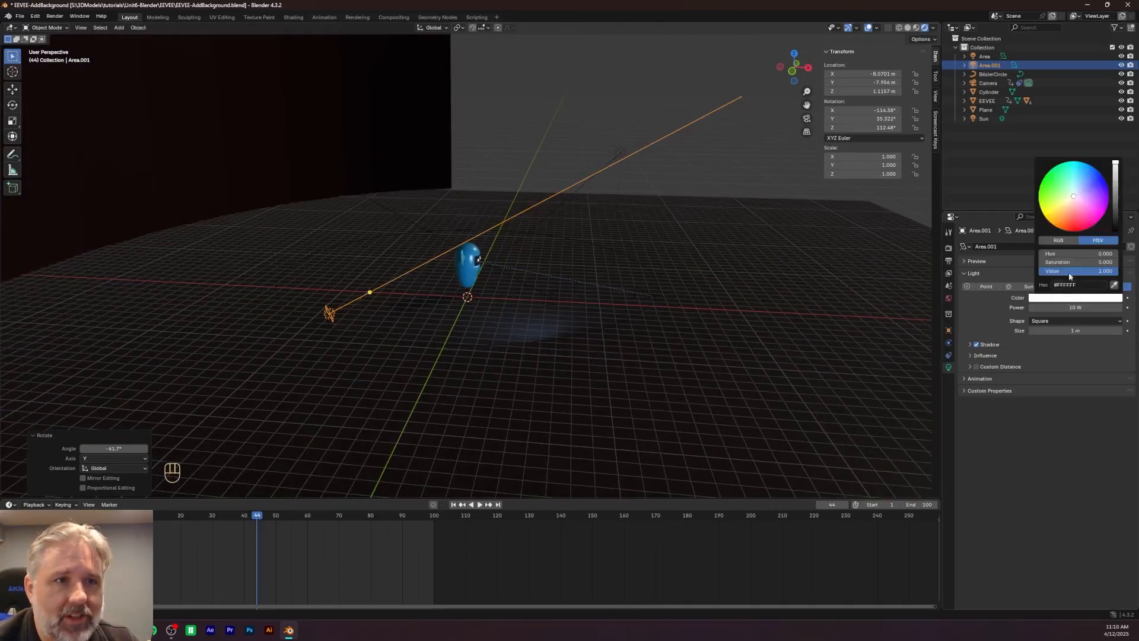
pyautogui.click(1073, 218)
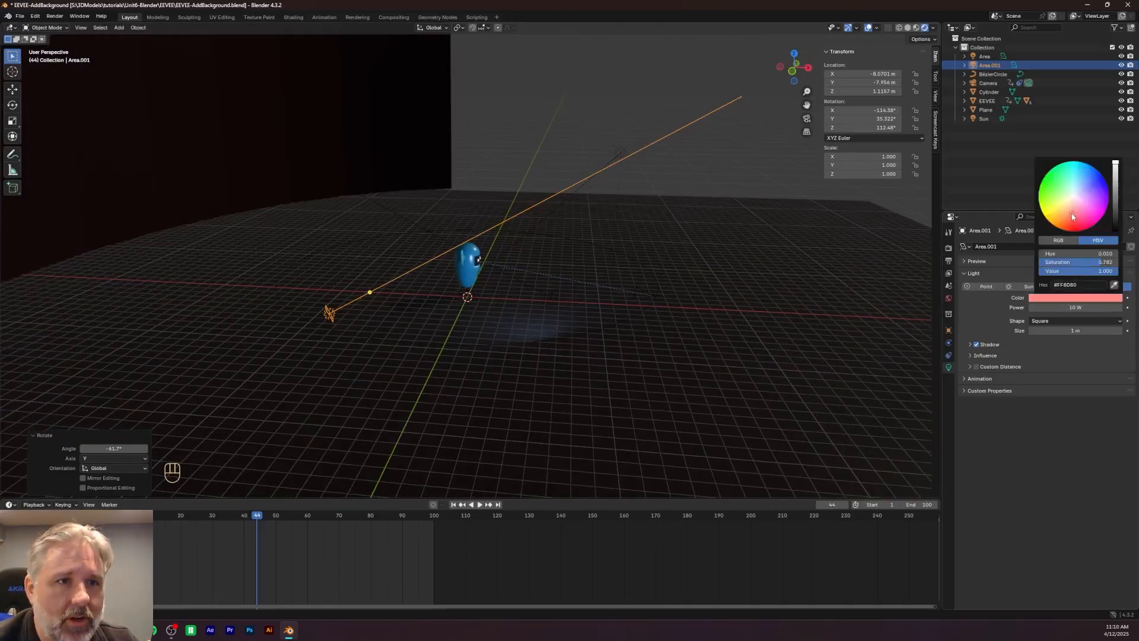
pyautogui.click(1062, 218)
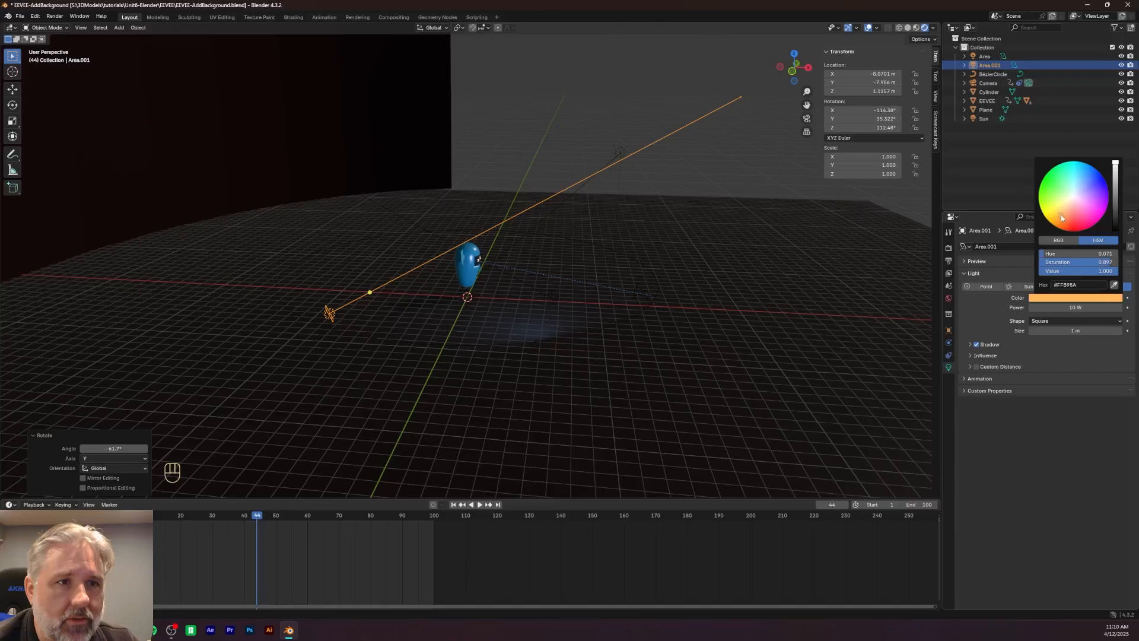
pyautogui.doubleClick(1075, 307)
pyautogui.write('5')
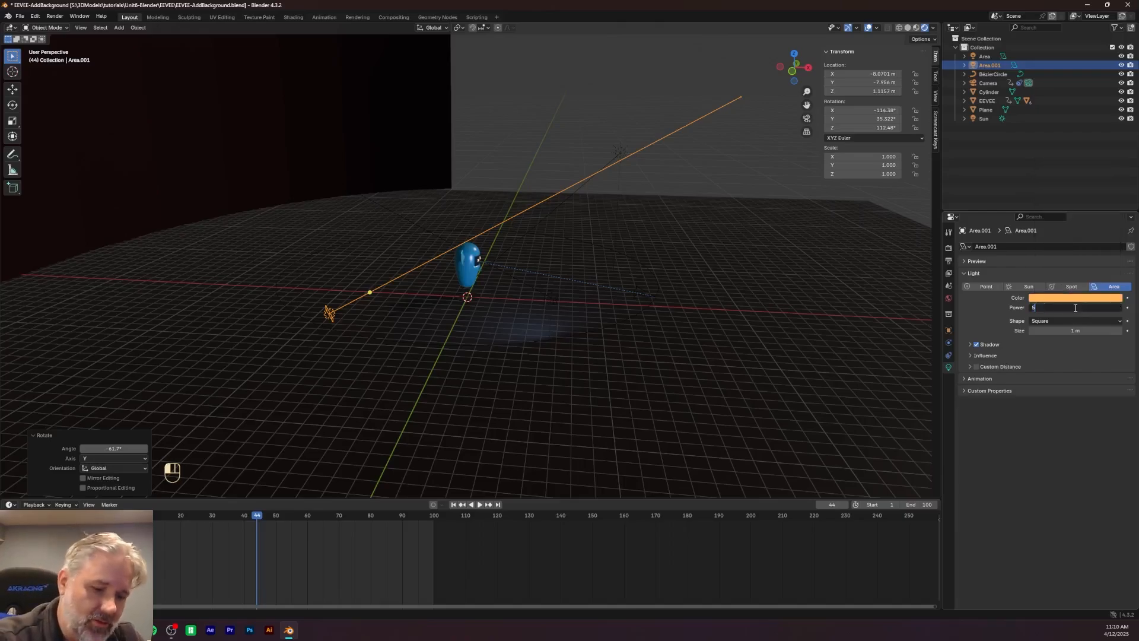
pyautogui.write('00')
pyautogui.press('Return')
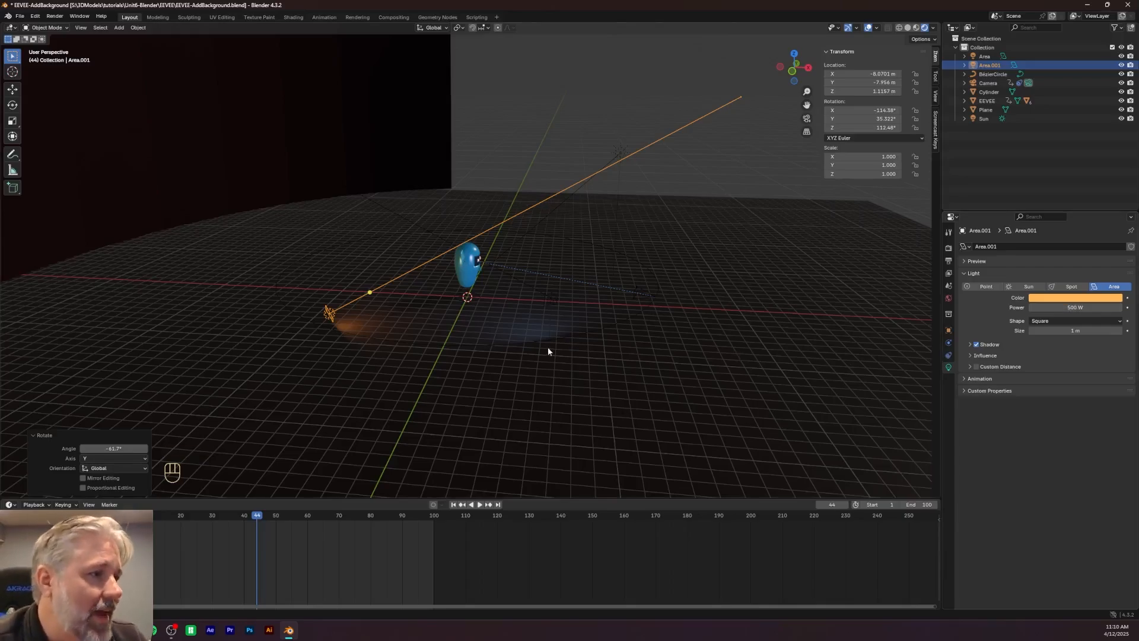
# Review the new lighting through the scene camera by playing the animation from frame 0
pyautogui.moveTo(537, 353)
pyautogui.mouseDown(button='middle')
pyautogui.moveTo(615, 349)
pyautogui.moveTo(547, 359)
pyautogui.moveTo(526, 349)
pyautogui.mouseUp(button='middle')
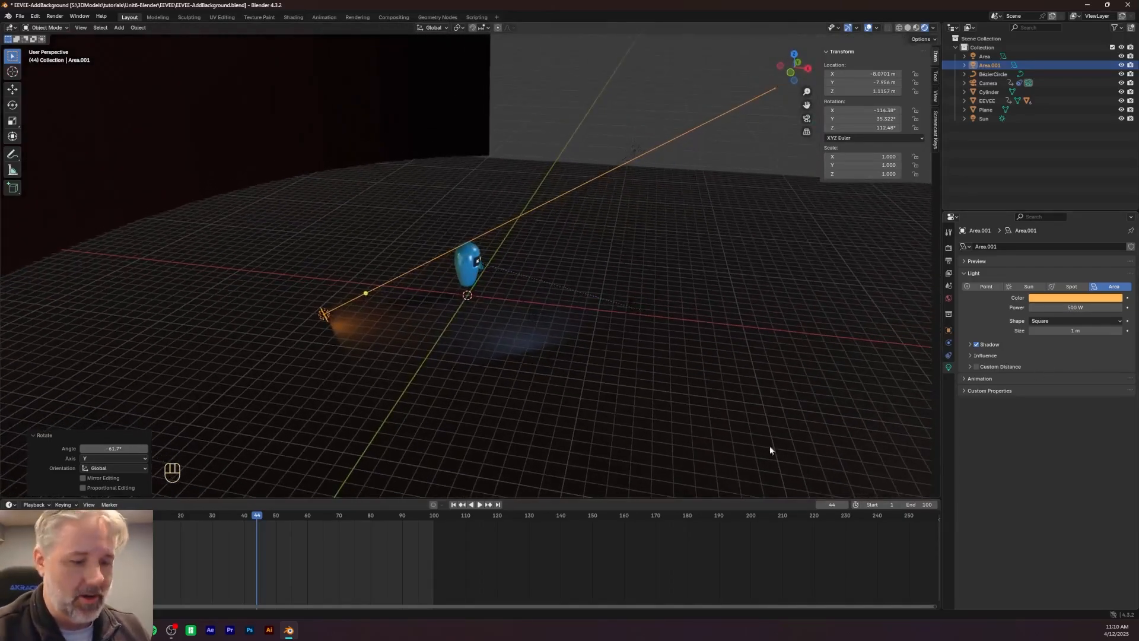
pyautogui.press('KP_0')
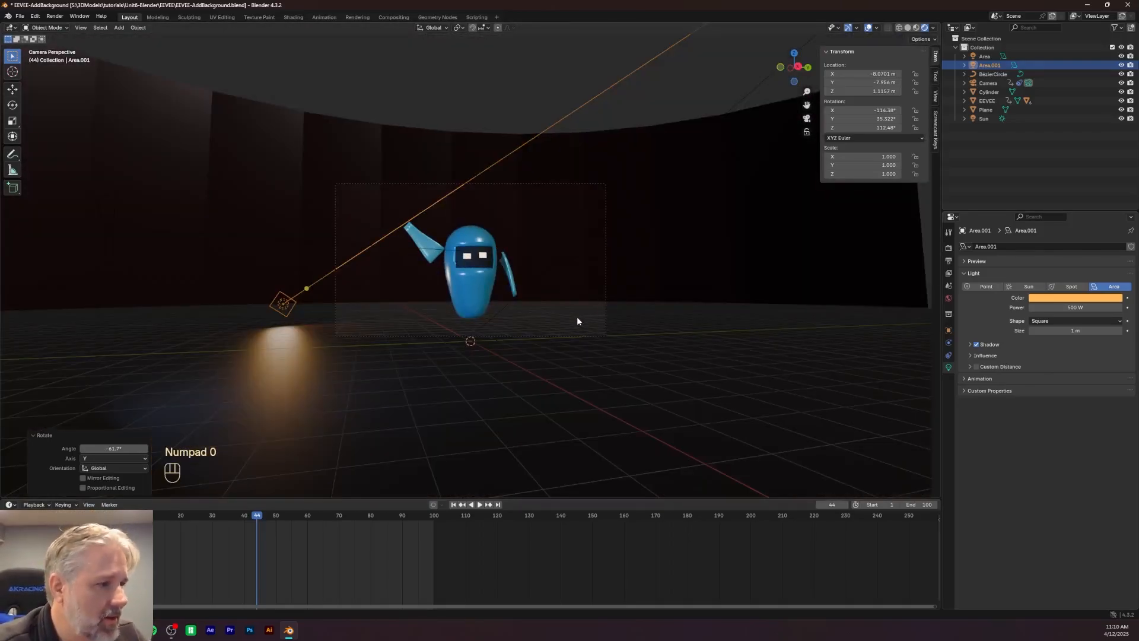
pyautogui.moveTo(257, 517); pyautogui.dragTo(117, 516)
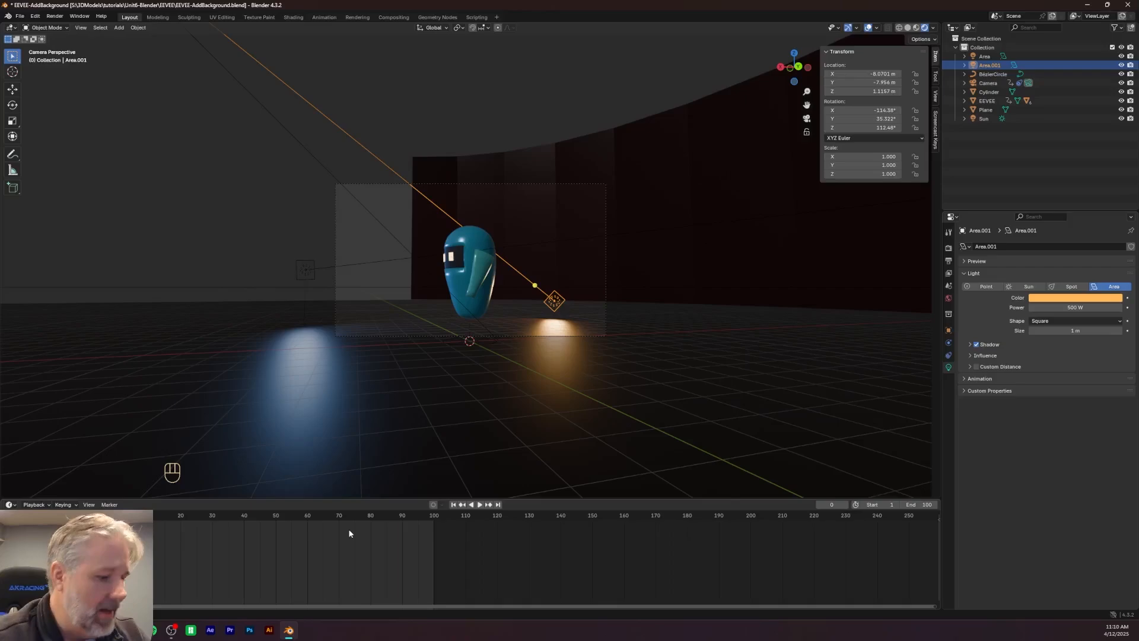
pyautogui.press('space')
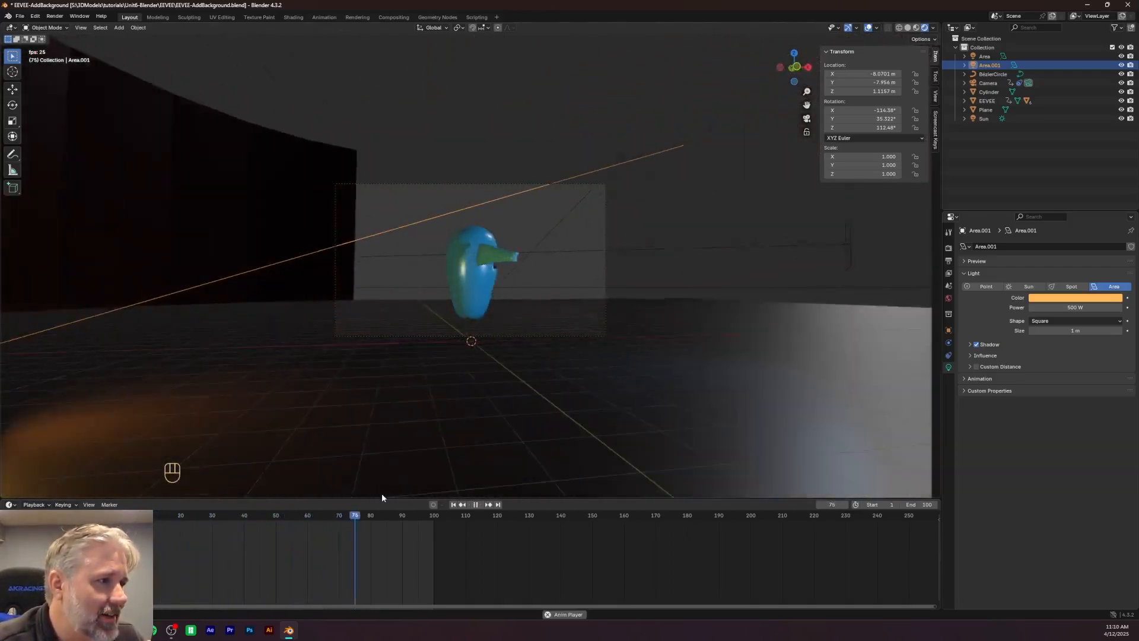
pyautogui.press('space')
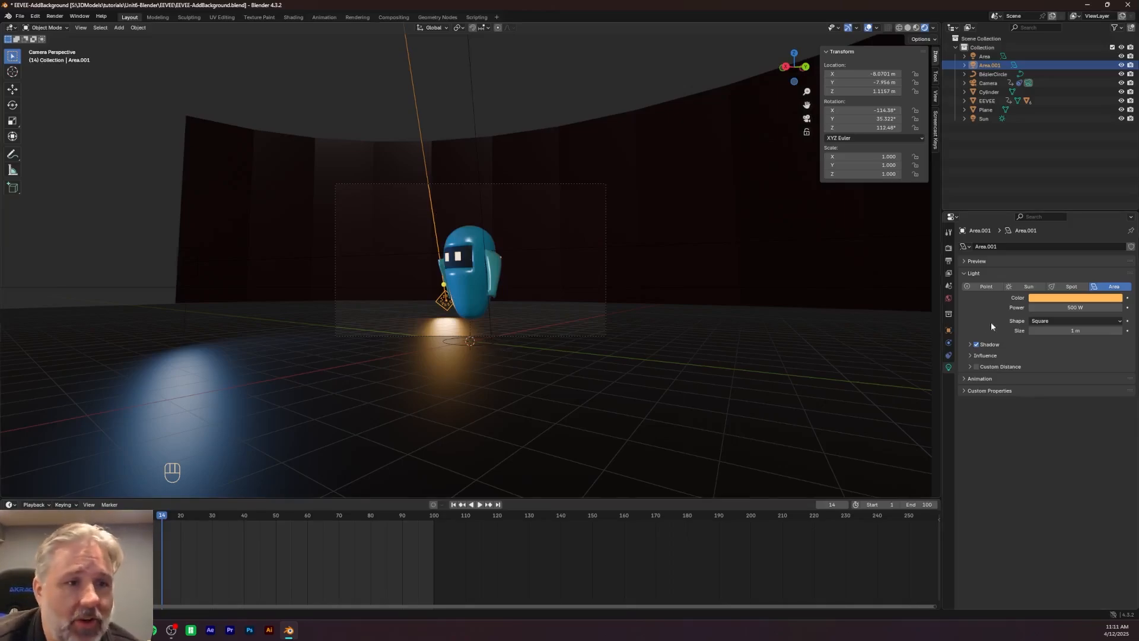
# Check the scene's output settings, including the file format used for saving the rendered animation
pyautogui.click(949, 261)
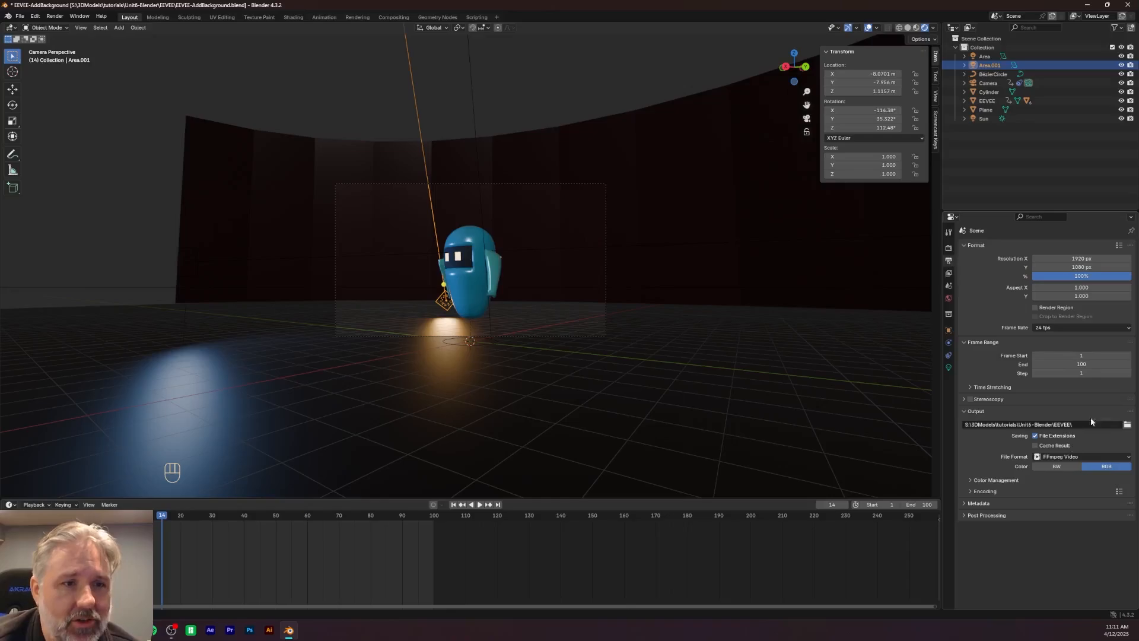
pyautogui.click(1124, 456)
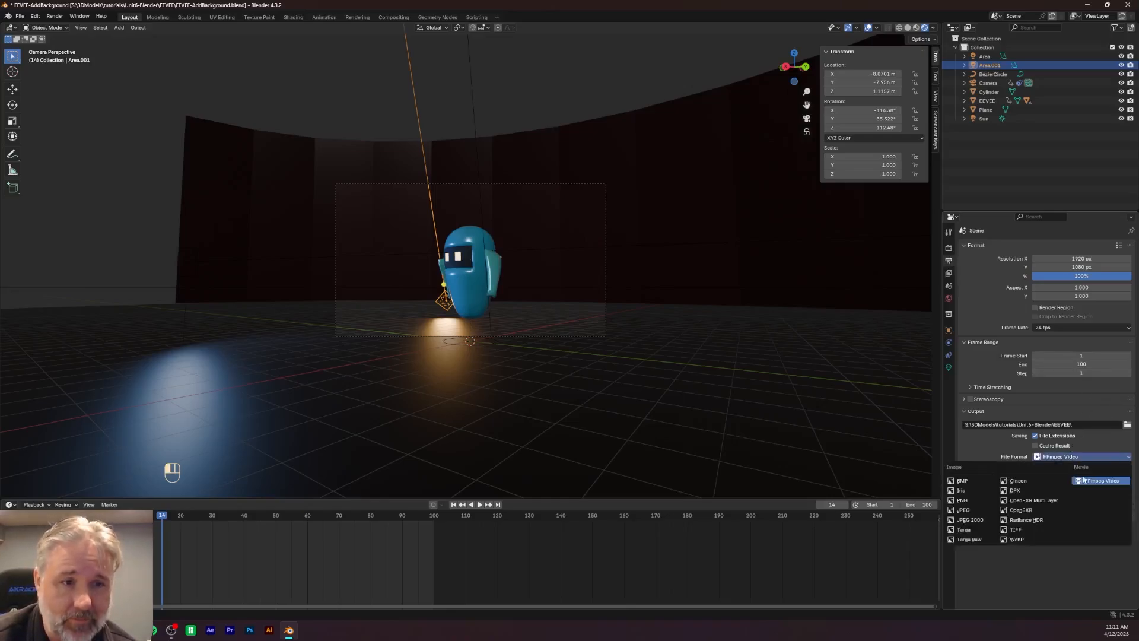
pyautogui.click(1112, 444)
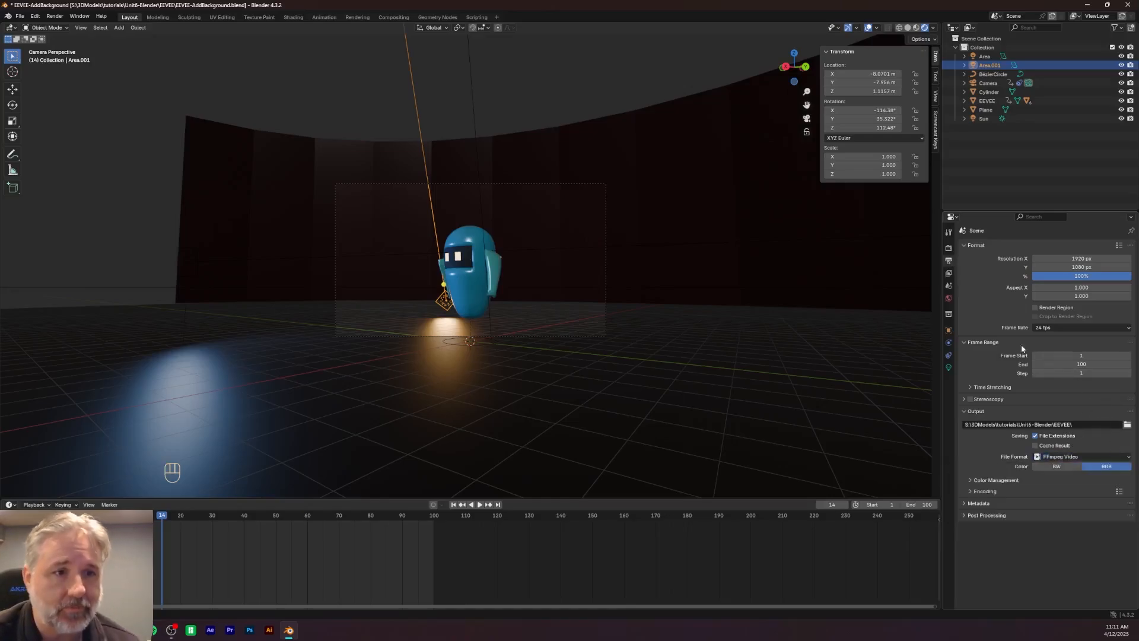
# Render the full animation with the current output settings and close the render window
pyautogui.click(54, 16)
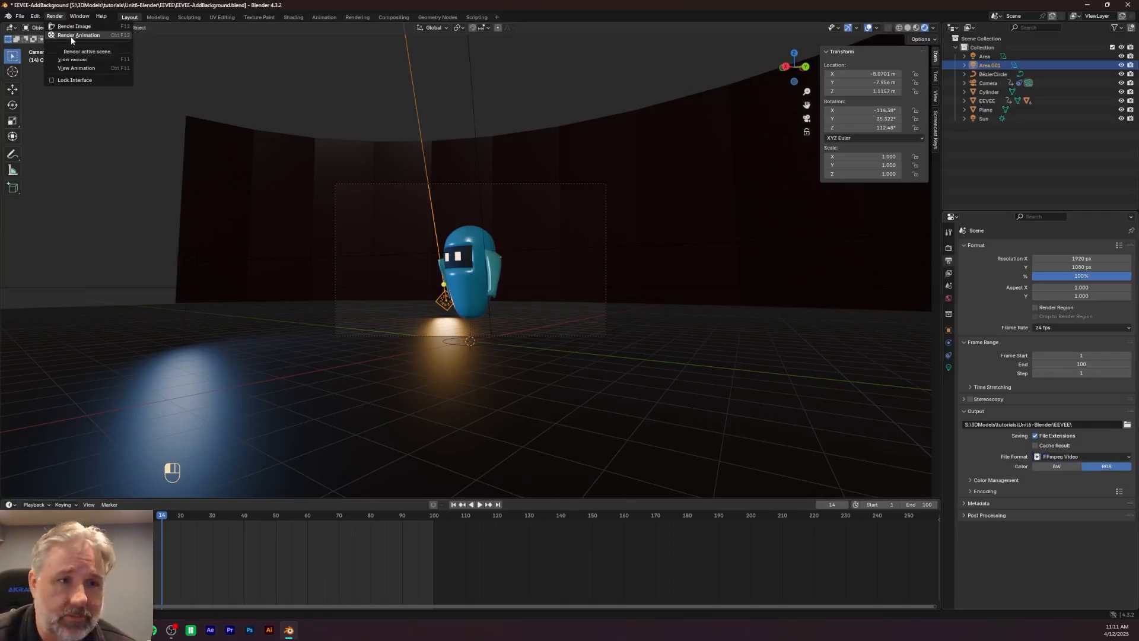
pyautogui.click(71, 37)
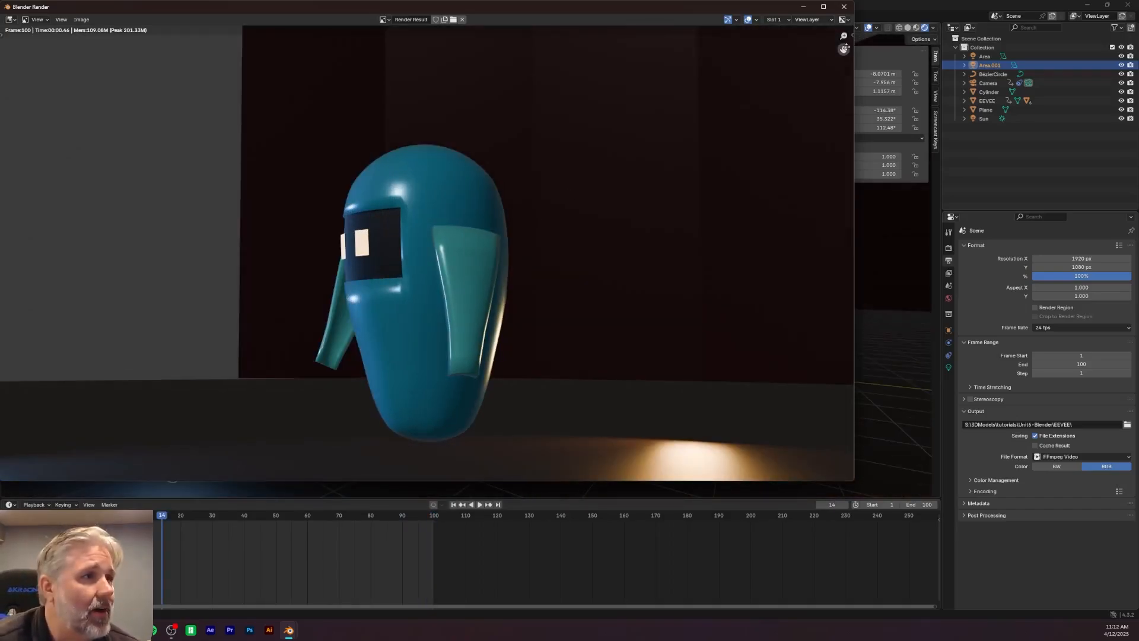
pyautogui.click(841, 6)
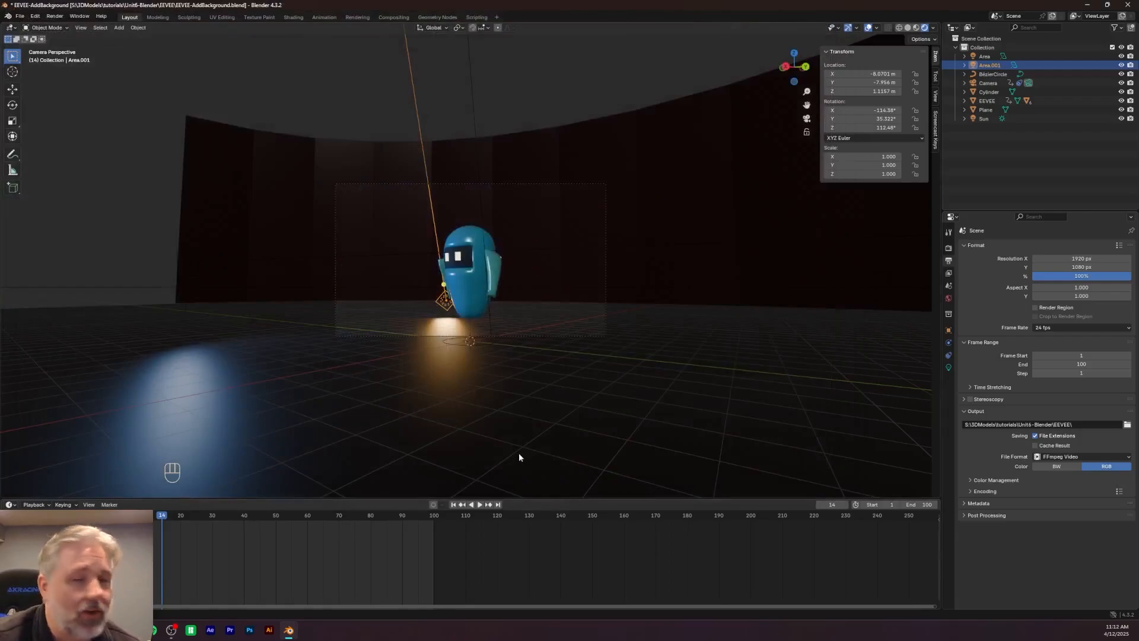